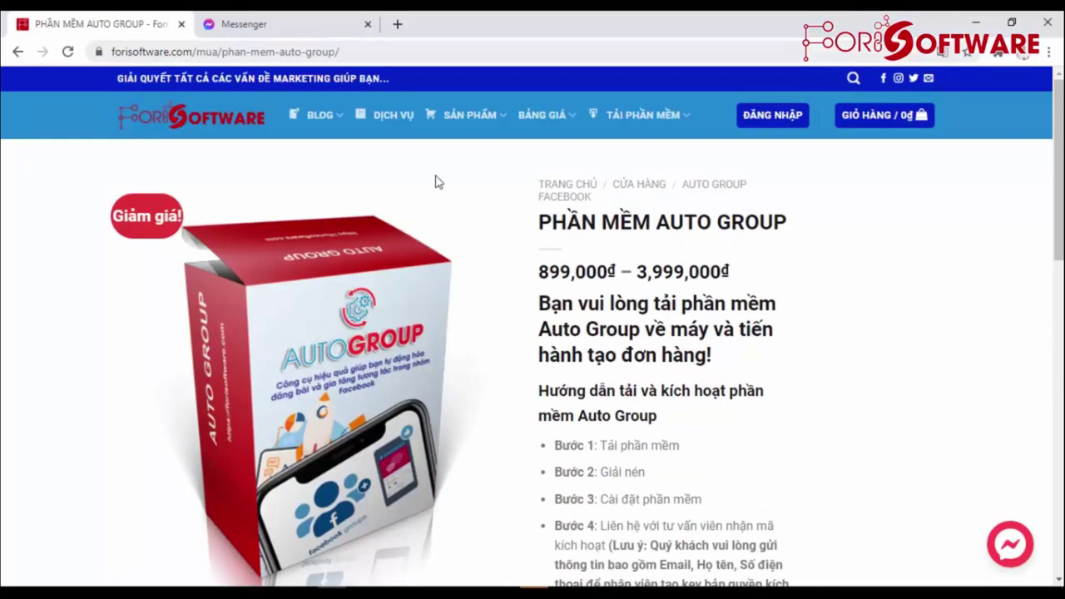
Open the Auto Group software download page from its product page and dismiss the translation prompt
scroll(580, 320, down, 2)
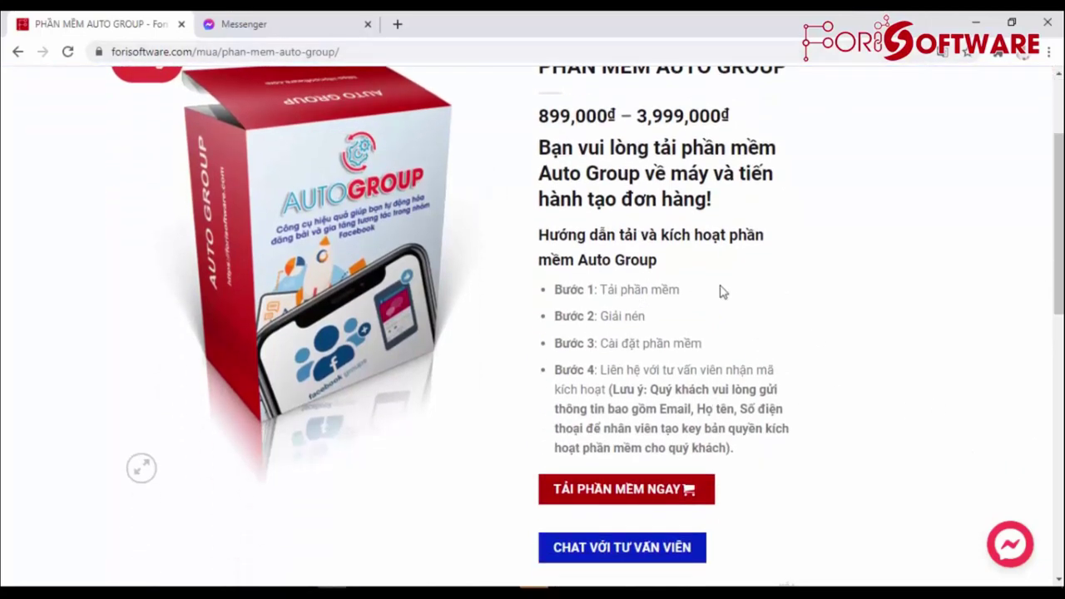
click(316, 34)
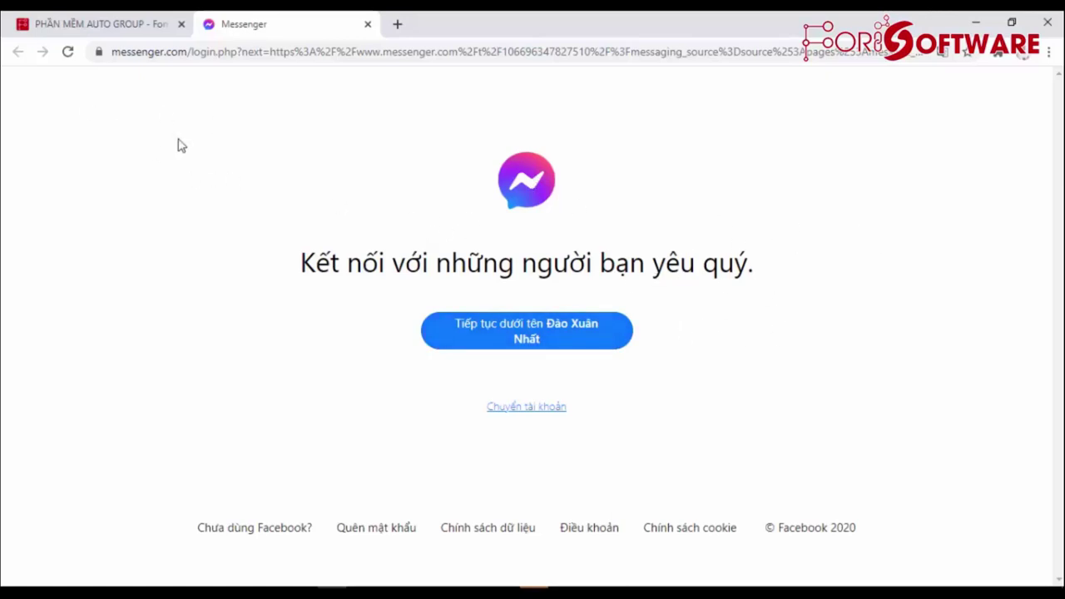
click(79, 24)
scroll(691, 325, up, 1)
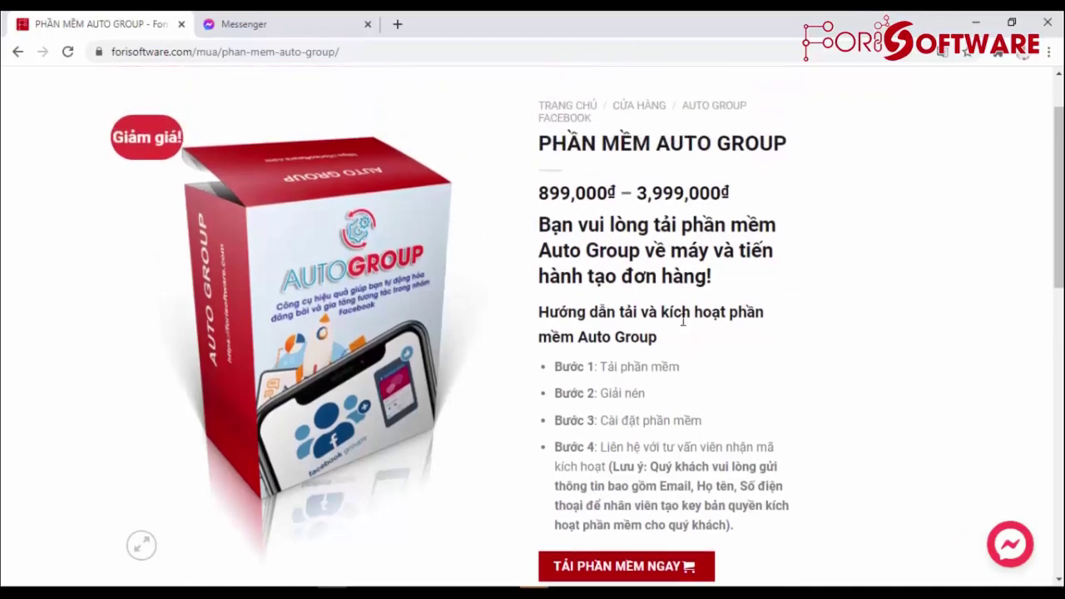
scroll(683, 321, up, 1)
scroll(665, 341, down, 4)
click(646, 340)
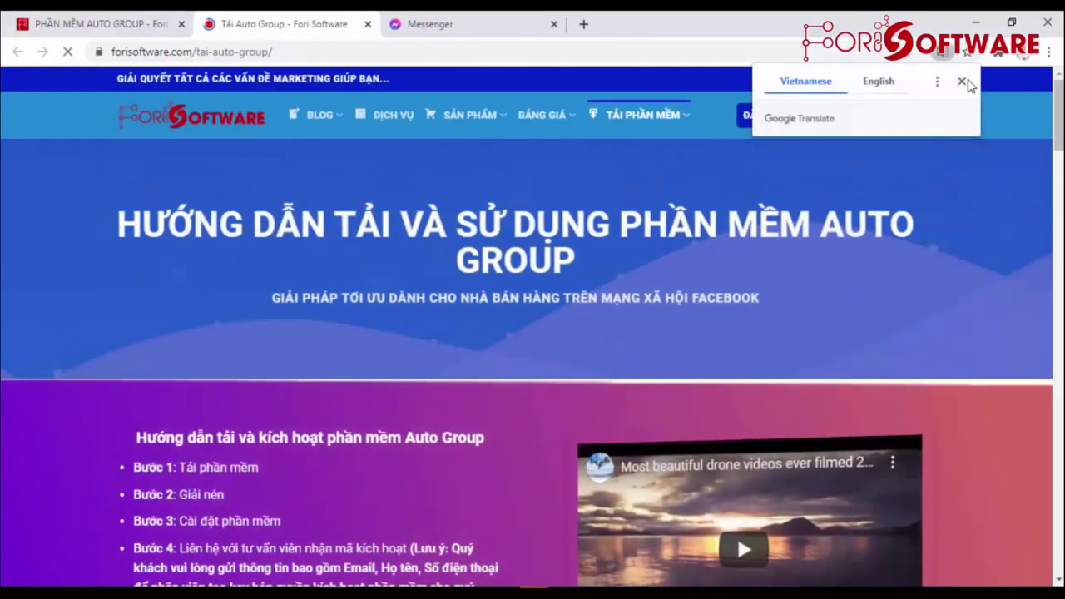
click(963, 82)
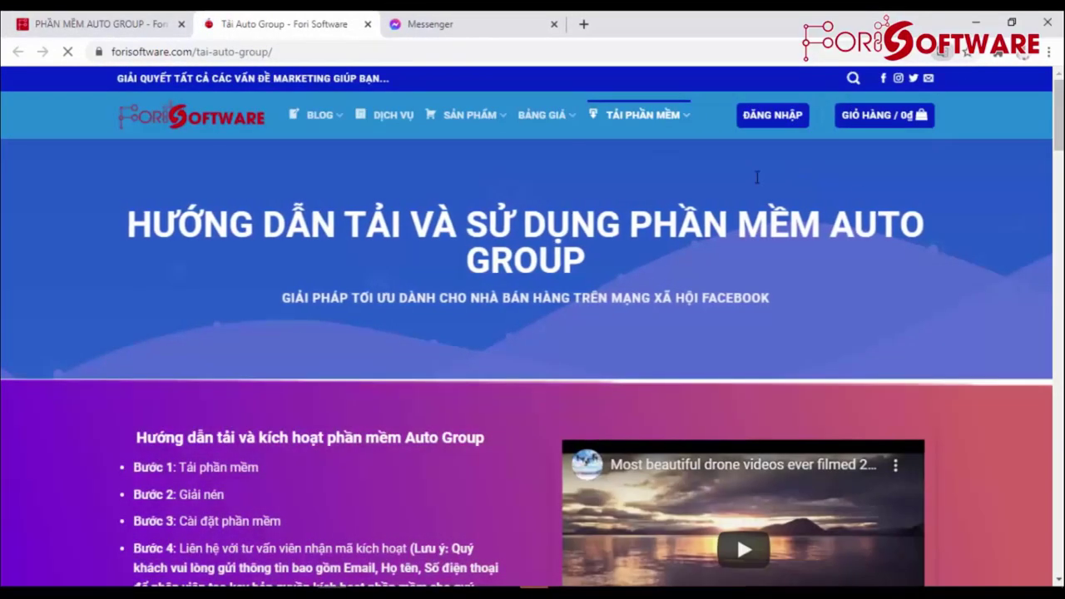
Download the ToolGroupFB 1.0.0.3 archive from MediaFire and show it in the Downloads folder
scroll(244, 356, down, 4)
click(195, 340)
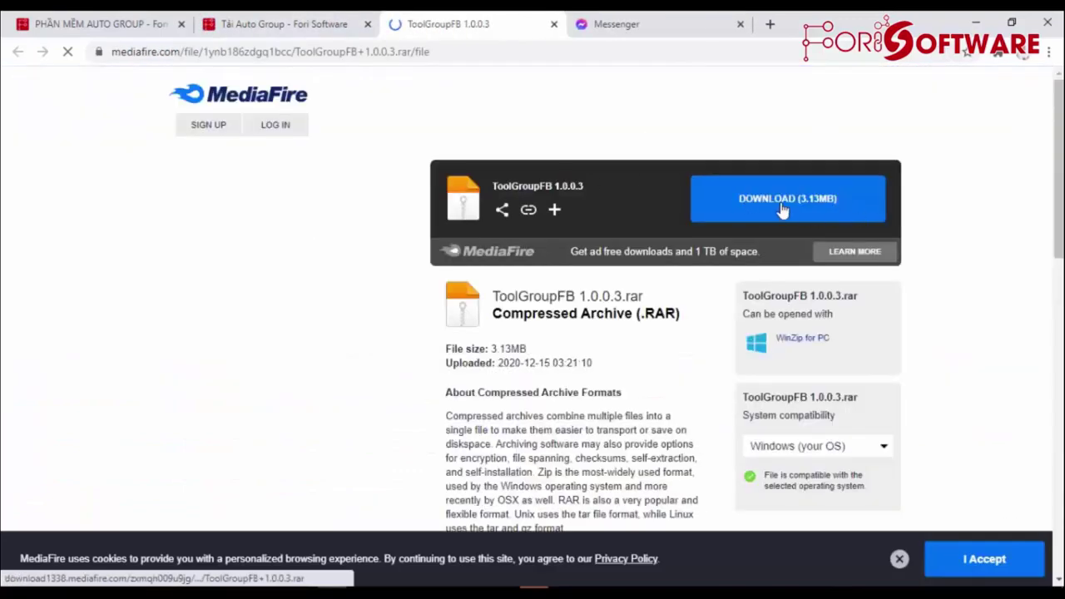
click(792, 206)
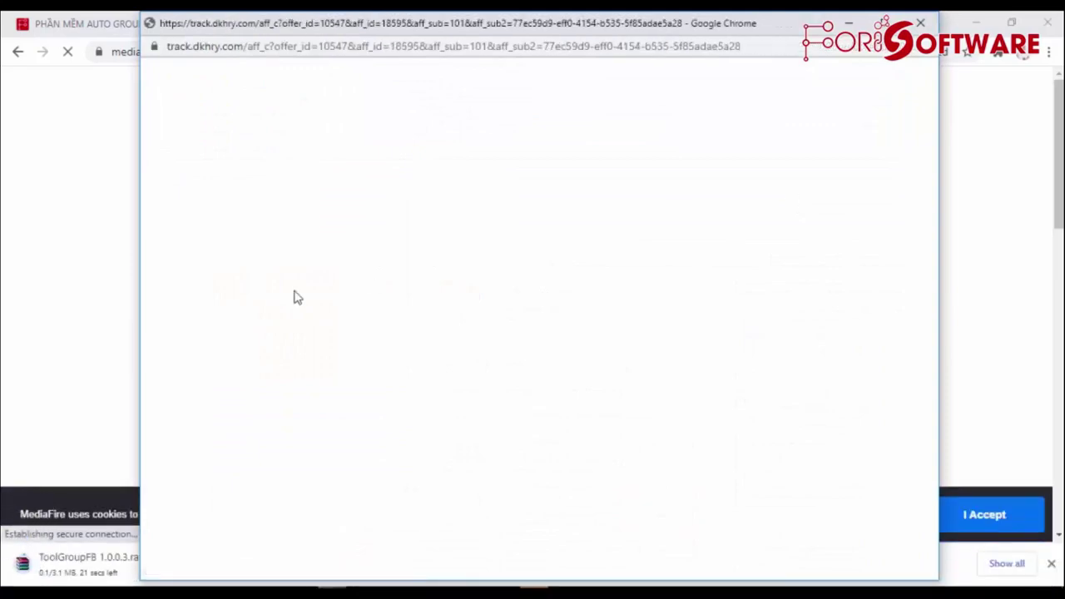
click(921, 23)
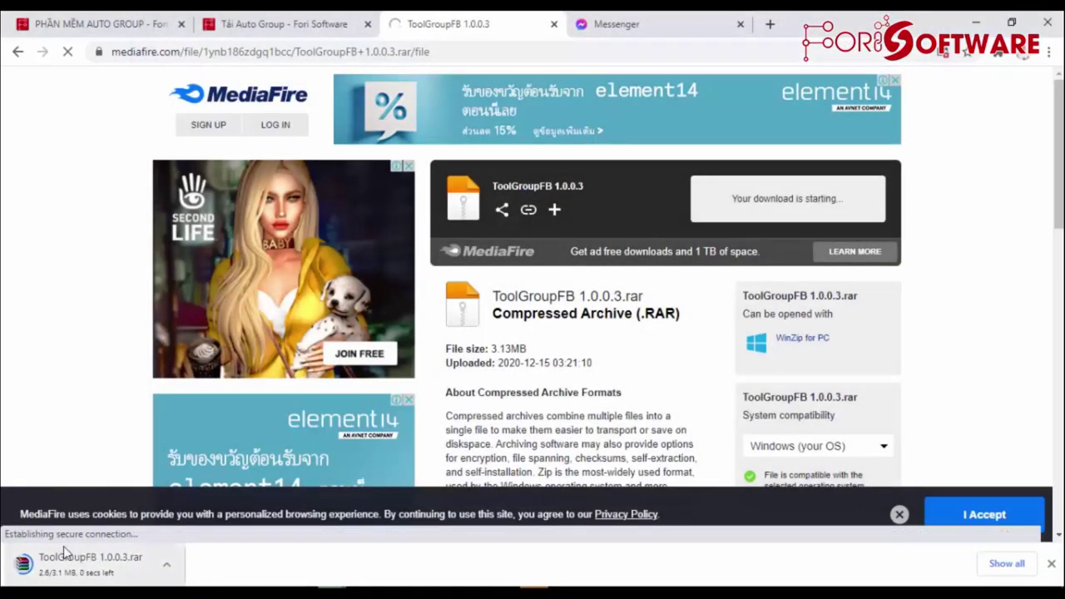
click(166, 565)
click(246, 520)
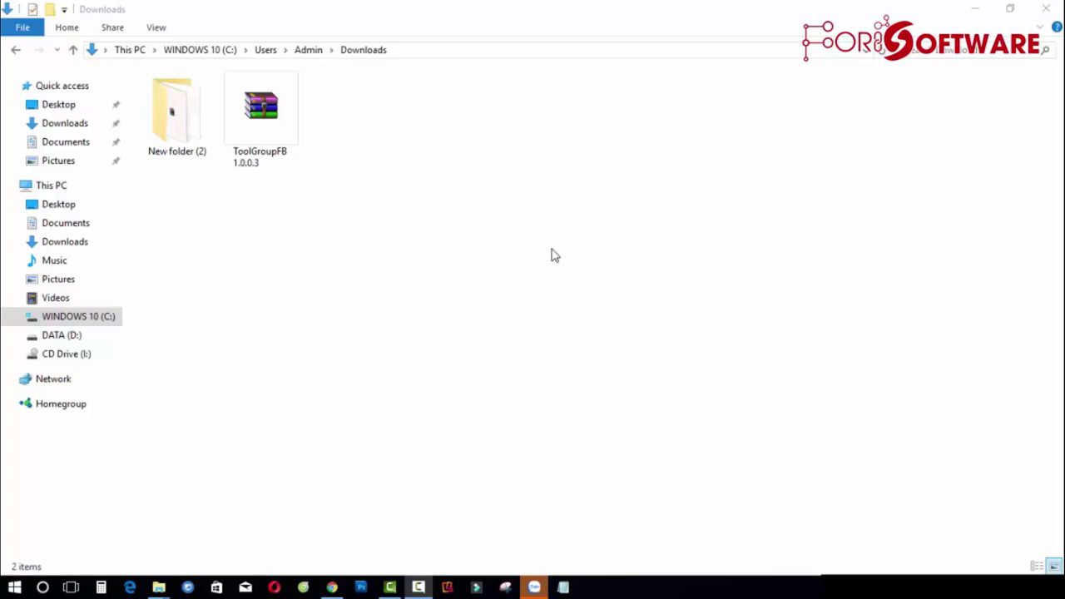
click(42, 588)
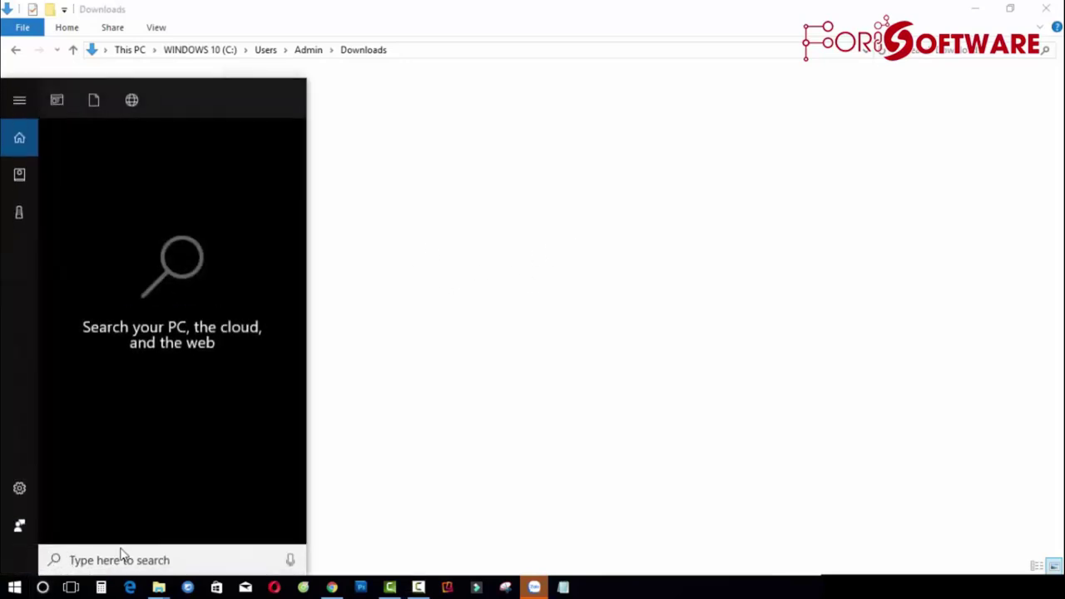
text(date)
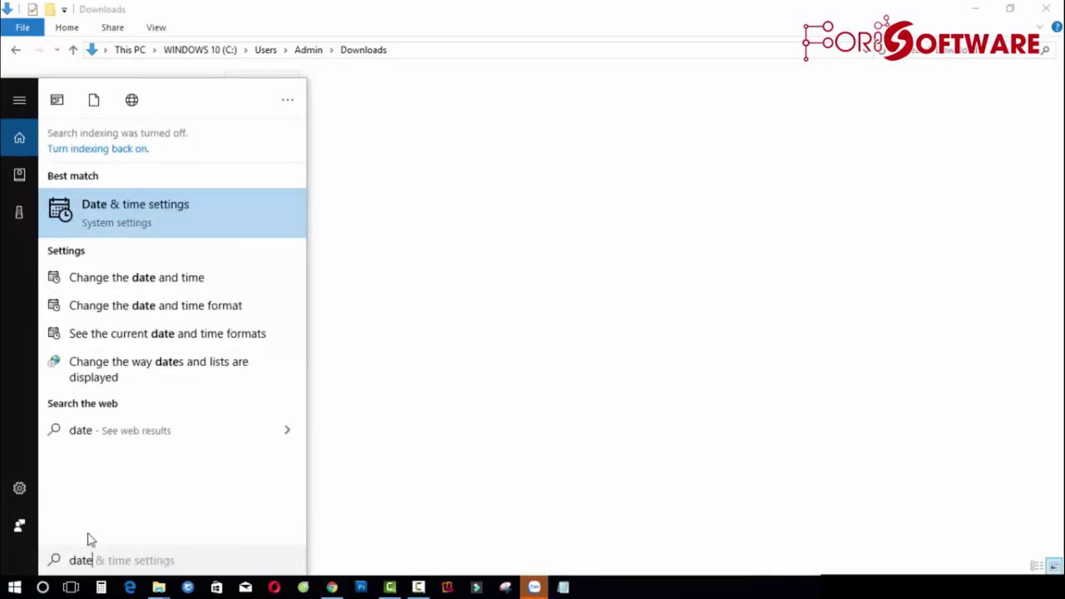
click(42, 587)
click(43, 588)
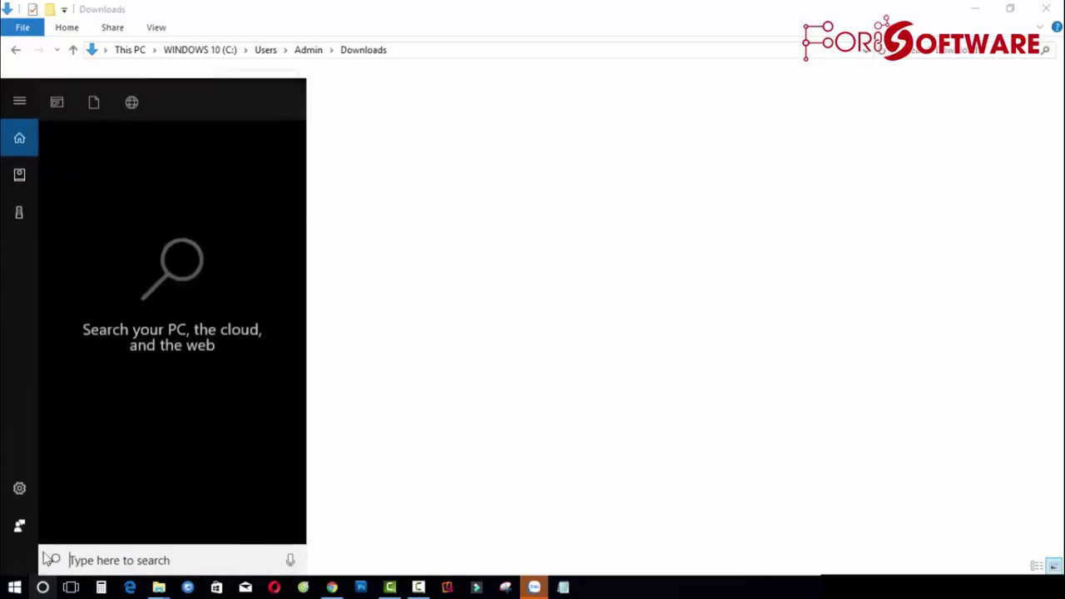
text(date)
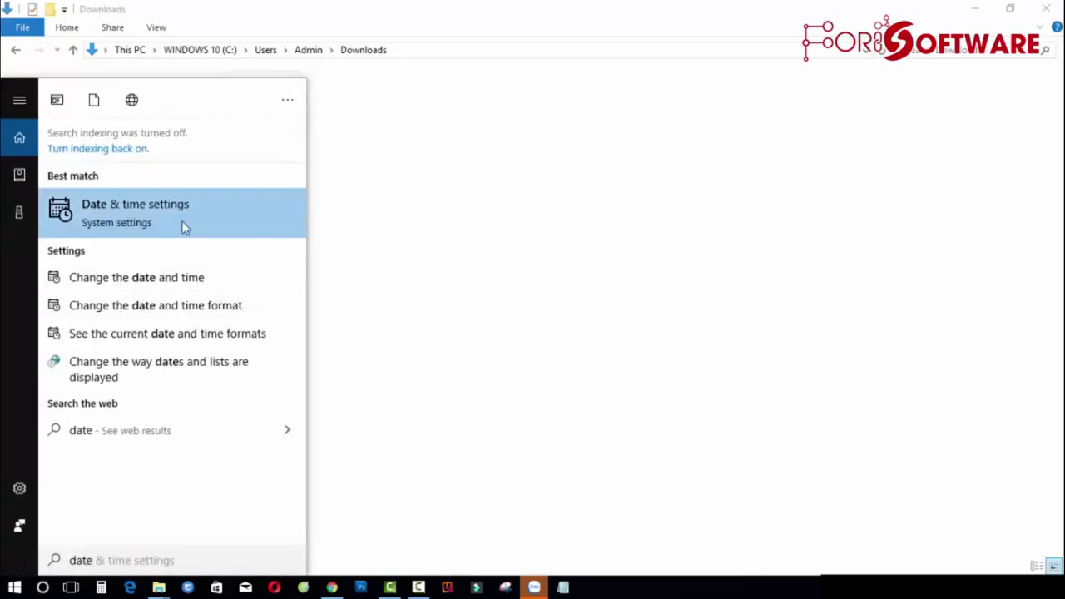
click(96, 560)
Find Control Panel through the Windows search and open its Date and Time settings
triple_click(69, 563)
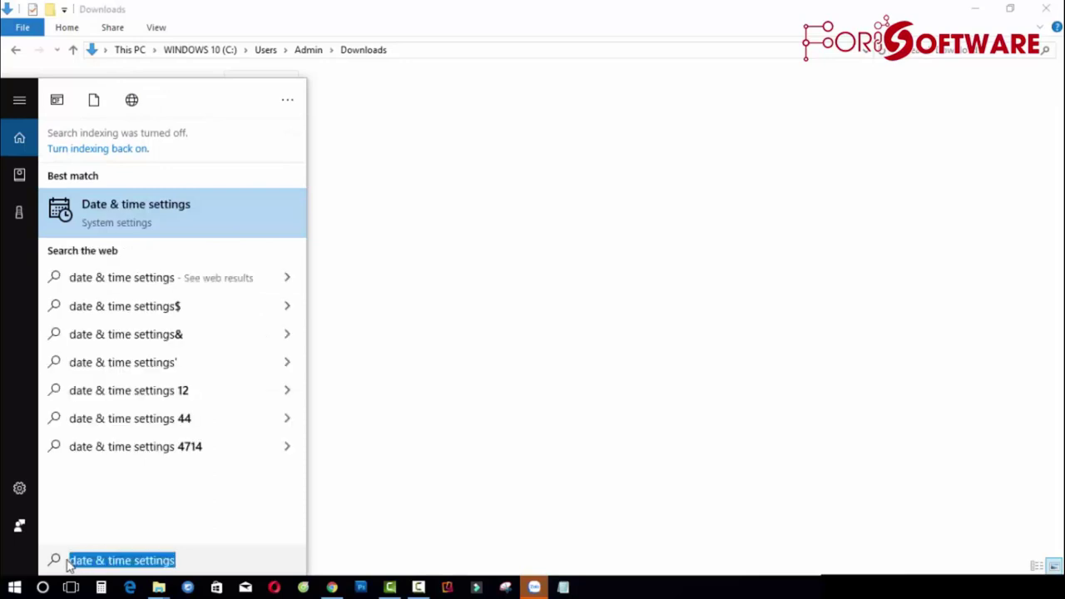
text(con)
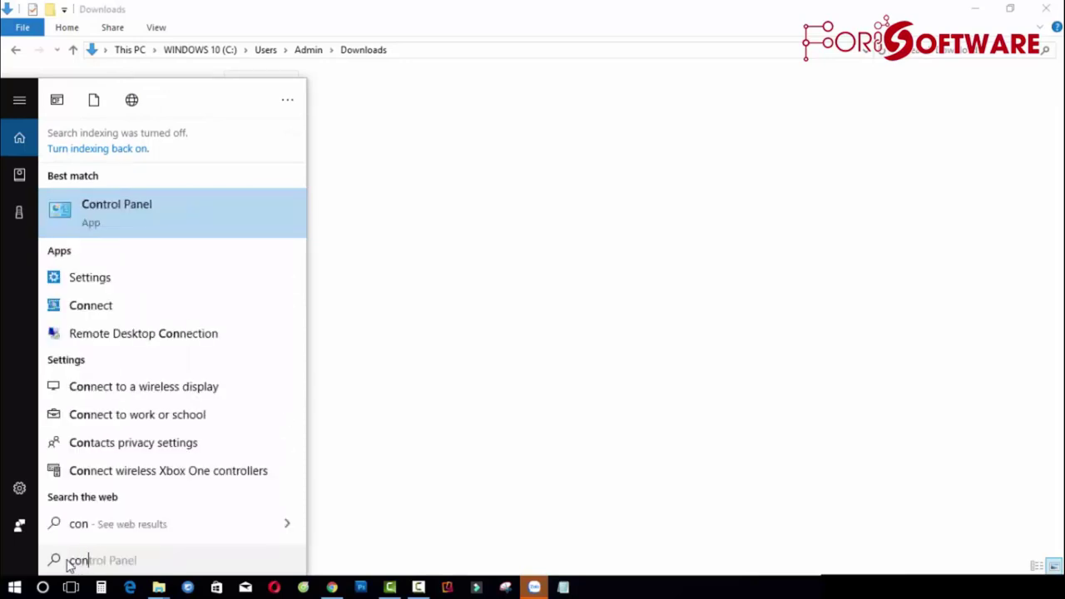
click(138, 215)
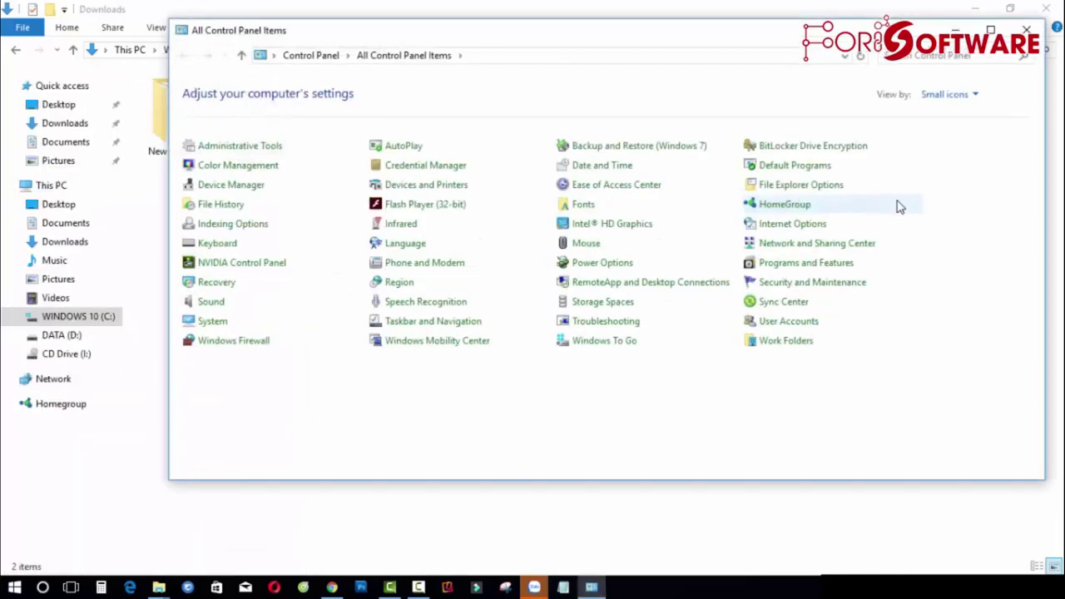
click(623, 170)
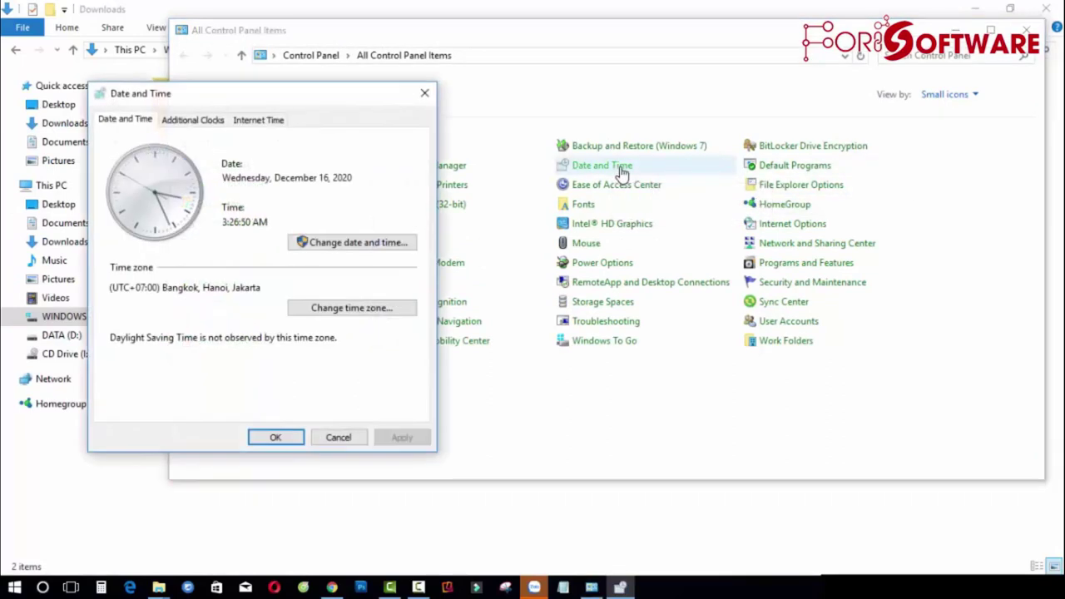
Set the short date format to M/d/yyyy in the calendar settings and accept the date and time dialogs
click(367, 248)
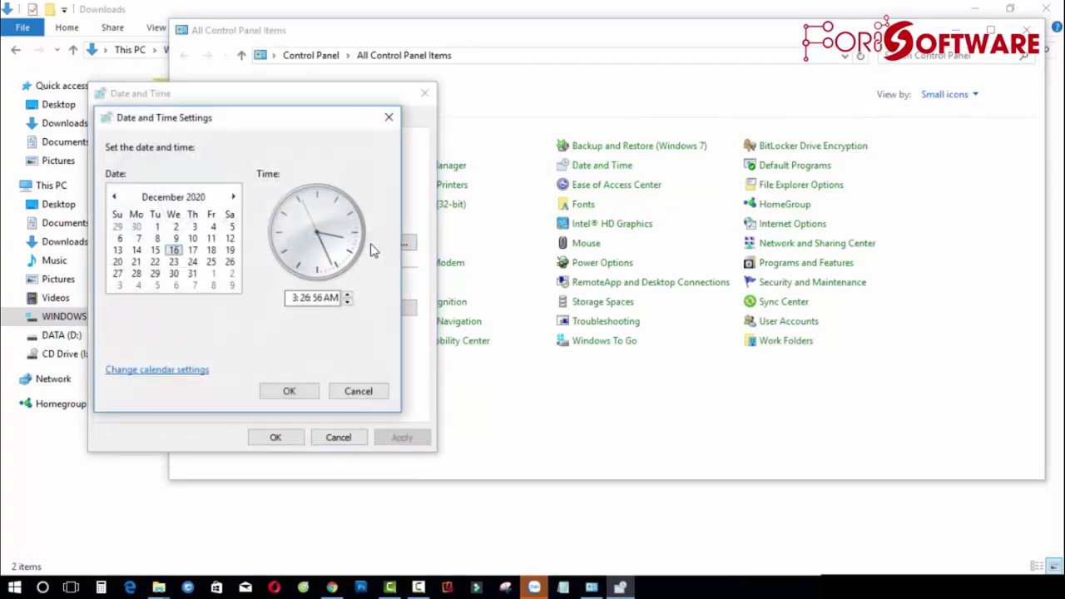
click(146, 372)
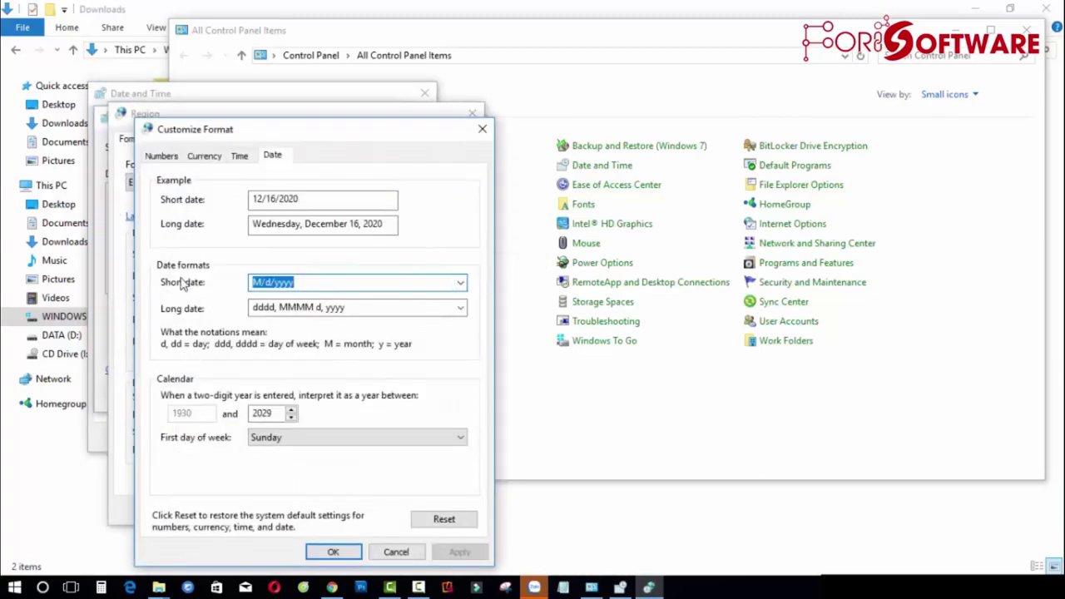
click(400, 284)
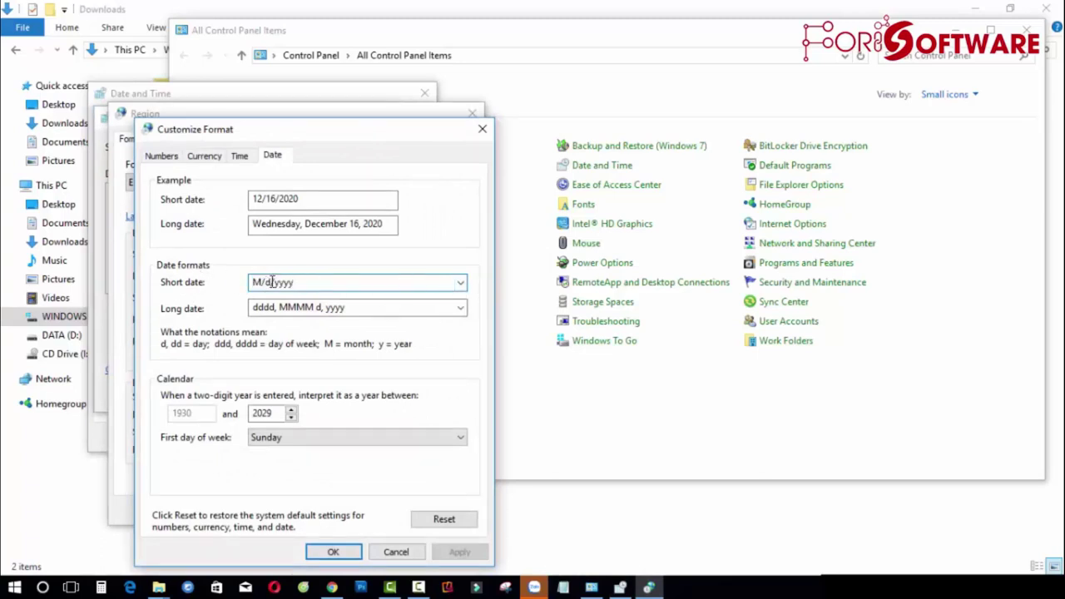
click(460, 285)
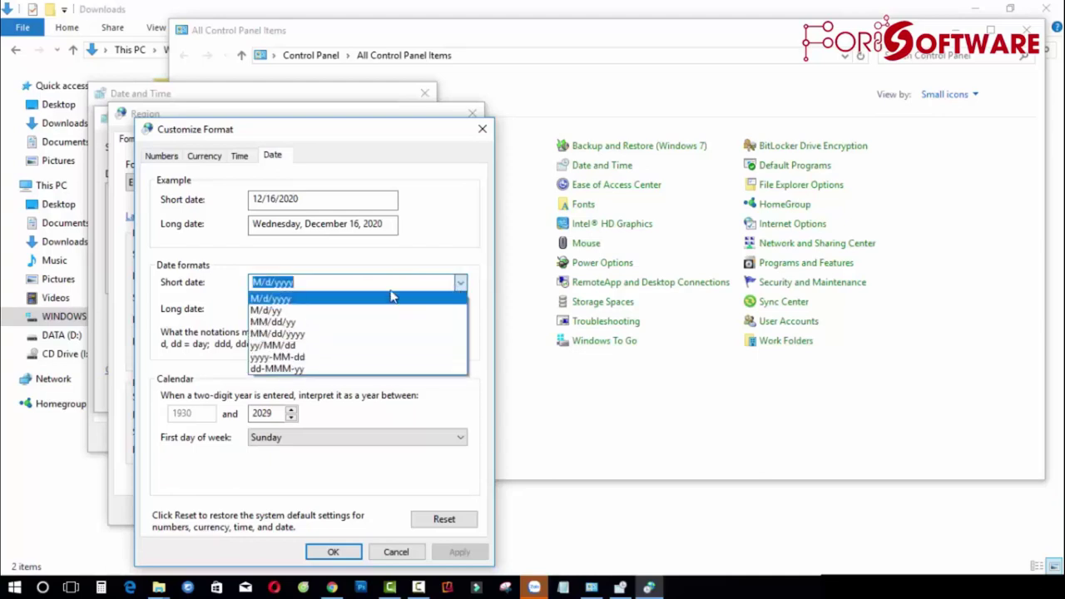
click(270, 299)
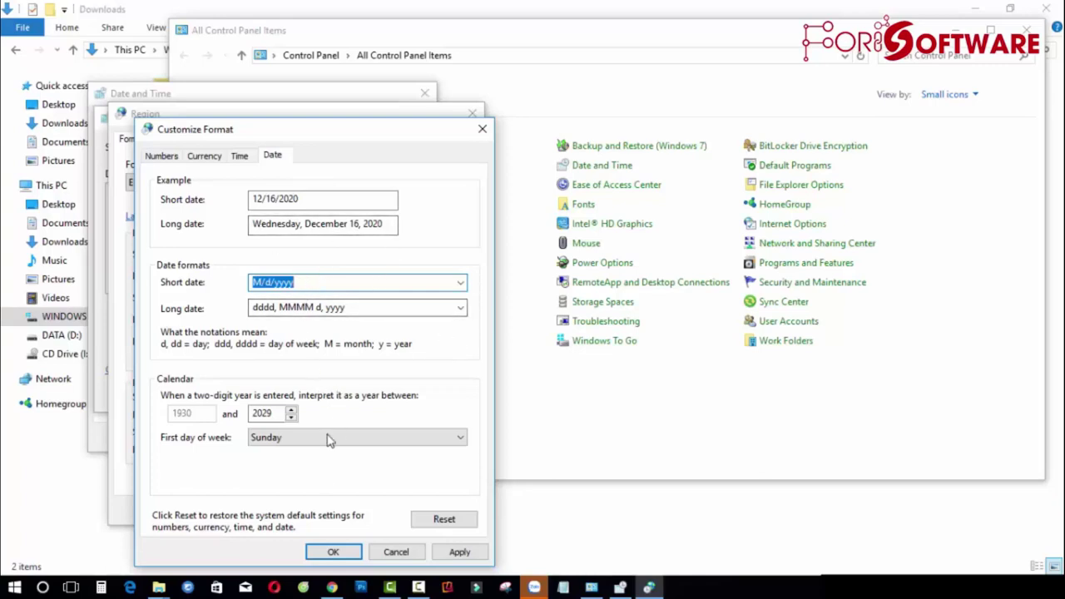
click(339, 553)
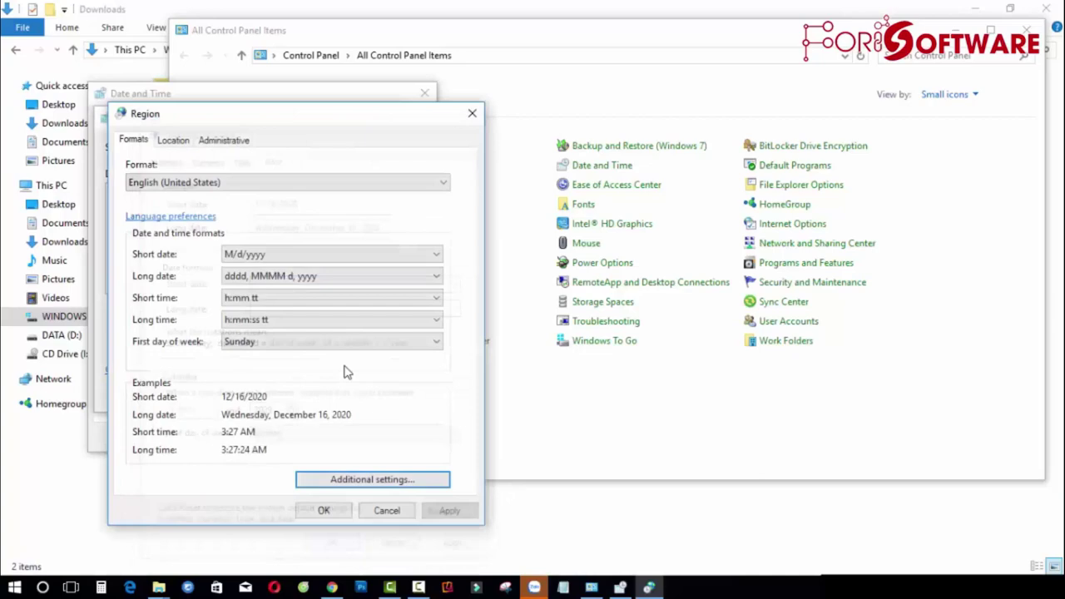
click(329, 508)
click(300, 396)
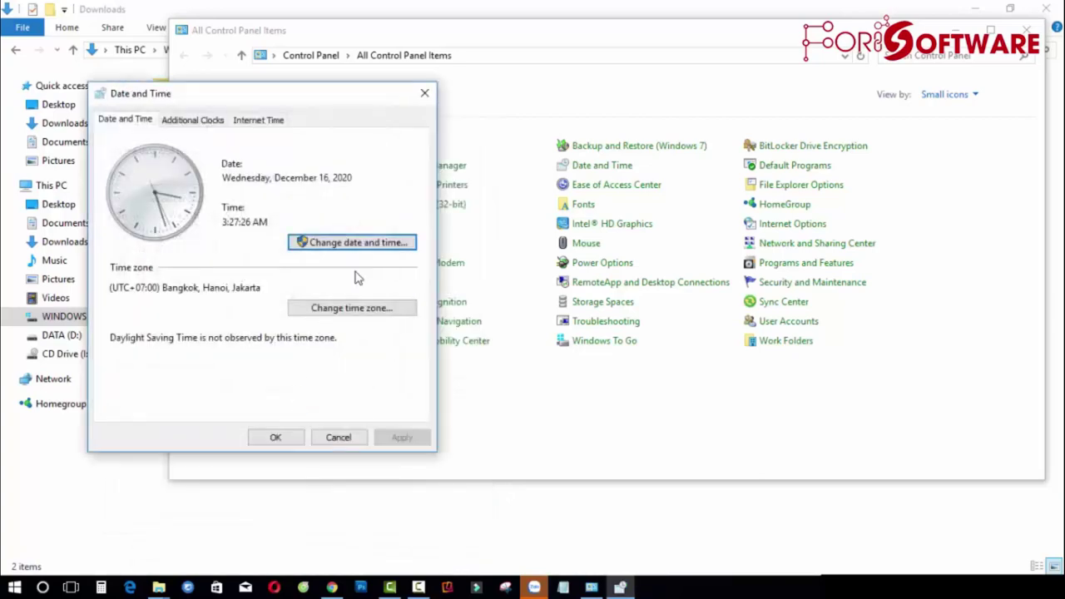
click(279, 441)
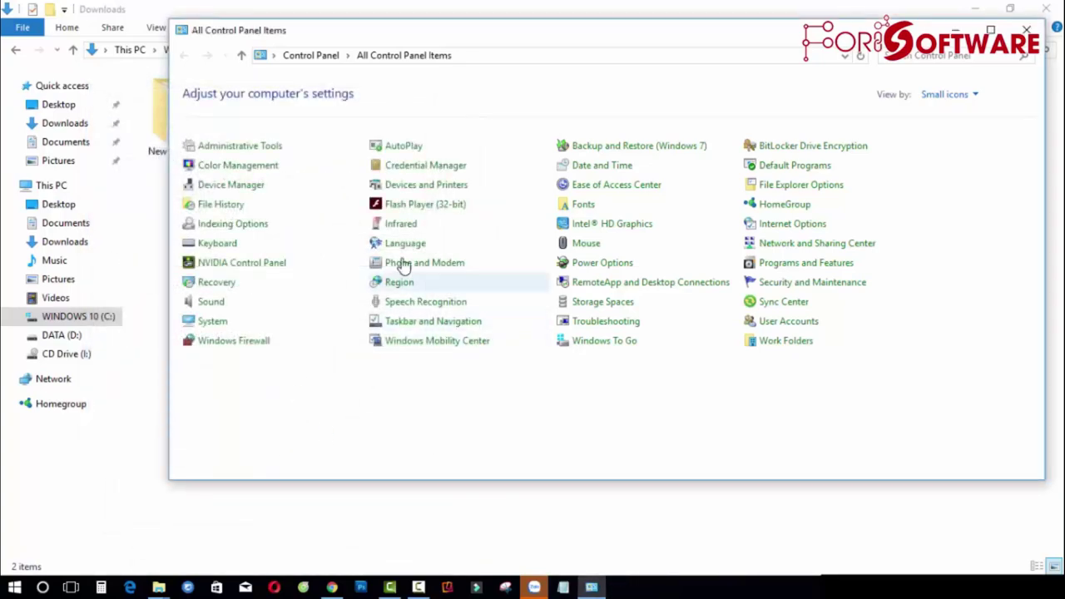
Reopen the Date and Time calendar settings and apply the M/d/yyyy short date format once more
click(612, 169)
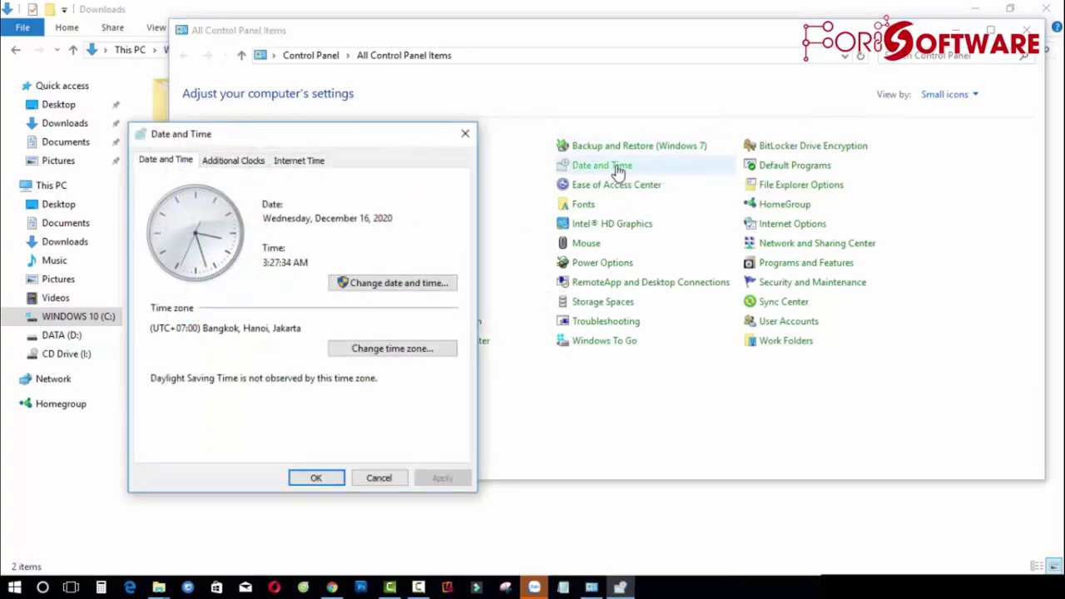
click(402, 284)
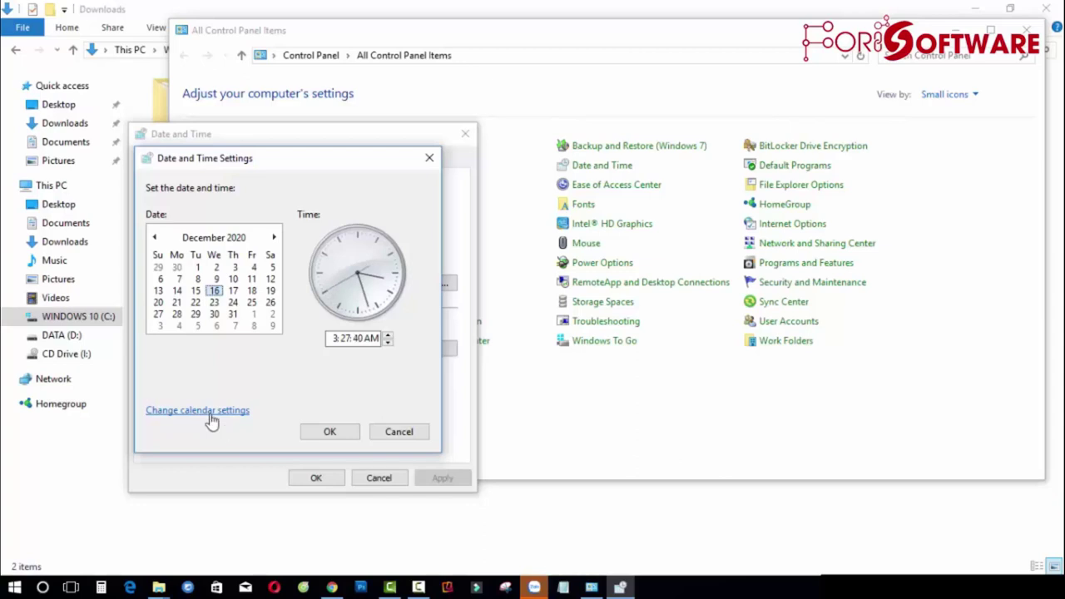
click(214, 411)
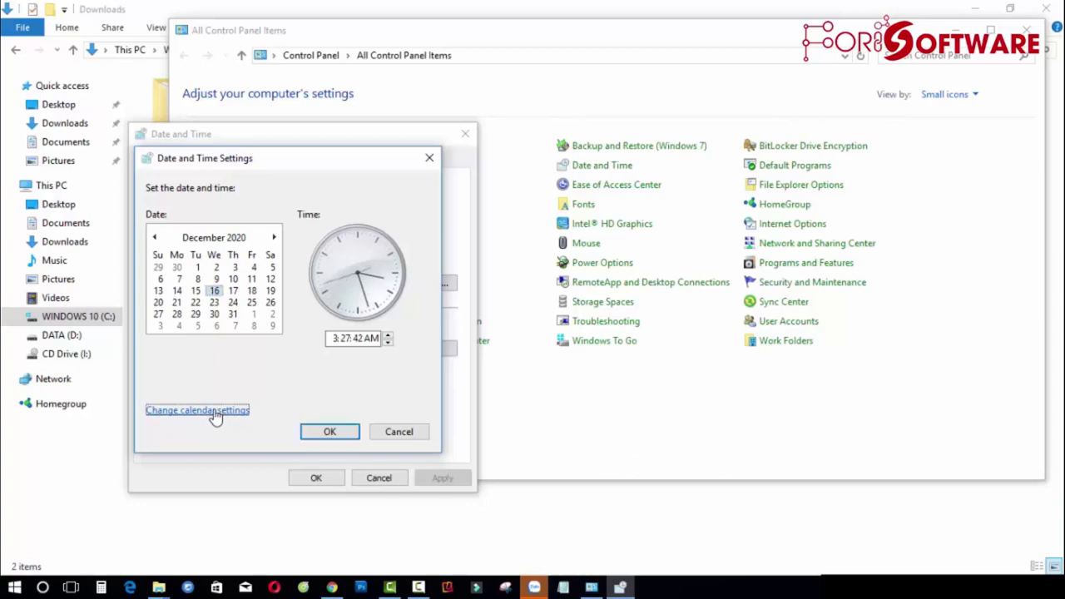
click(380, 246)
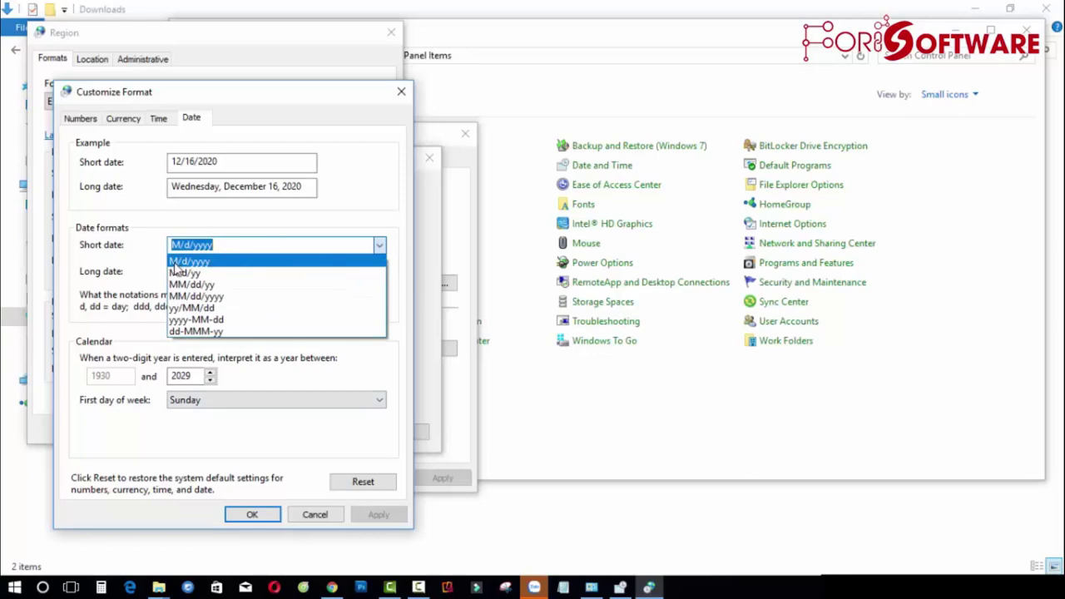
click(255, 264)
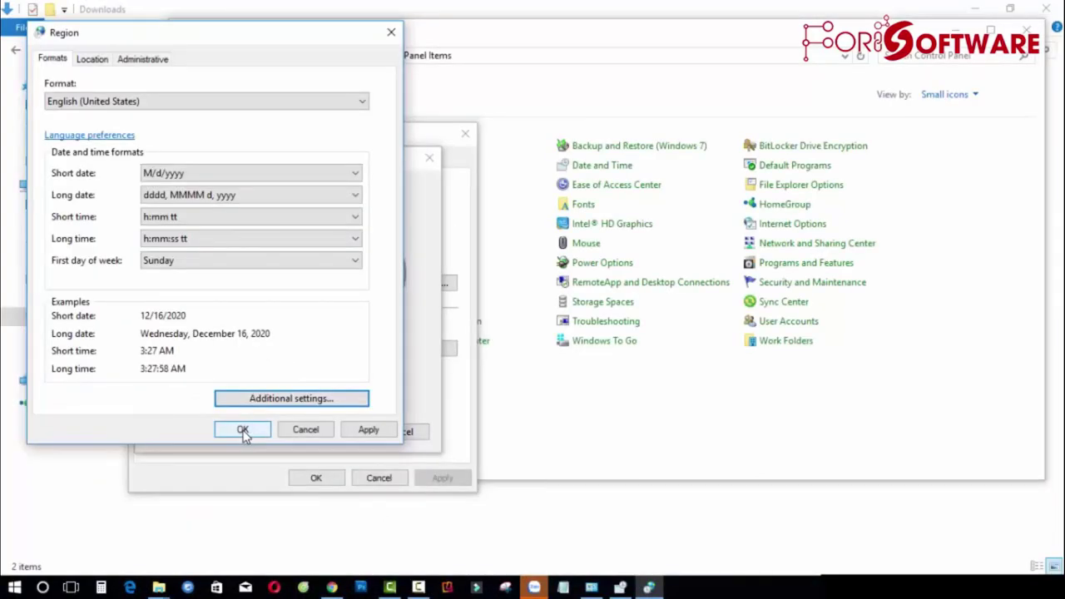
click(242, 430)
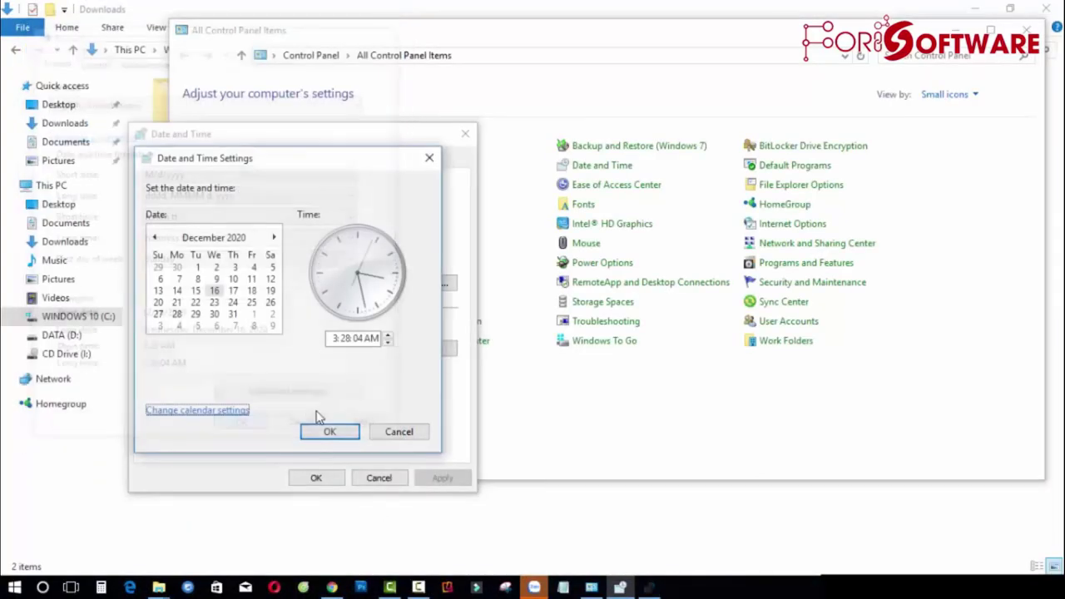
click(331, 430)
click(317, 477)
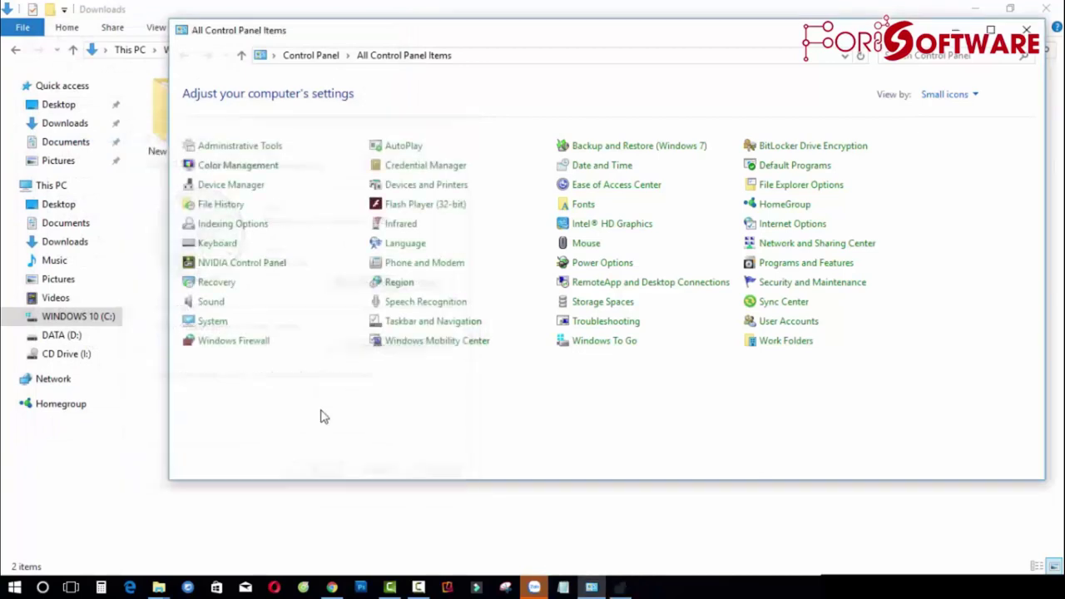
Find Date & time settings through the Windows search and open the page for changing date and time formats
click(42, 587)
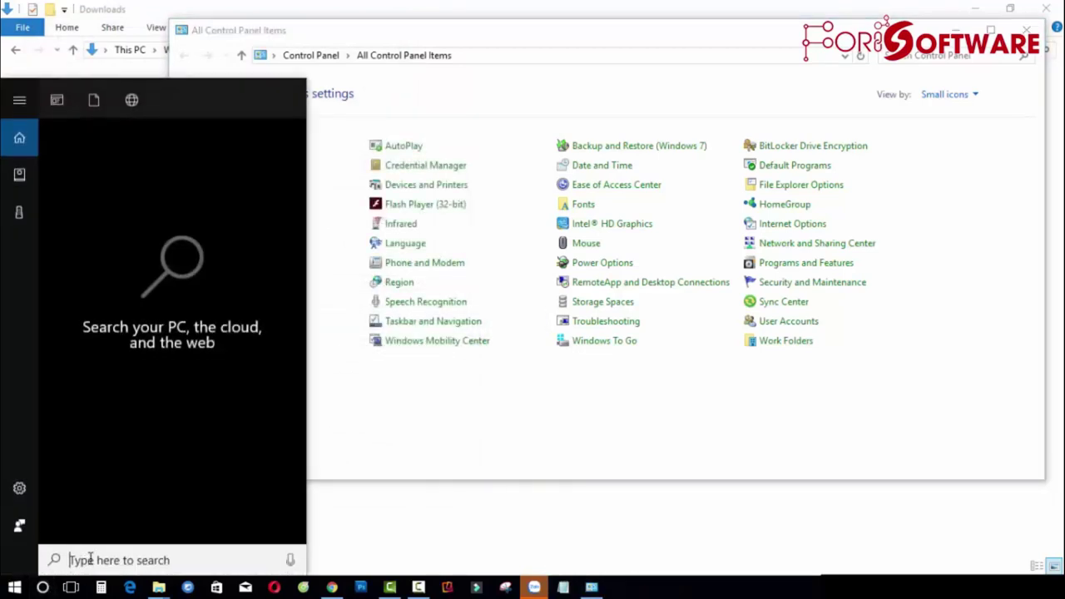
text(dt)
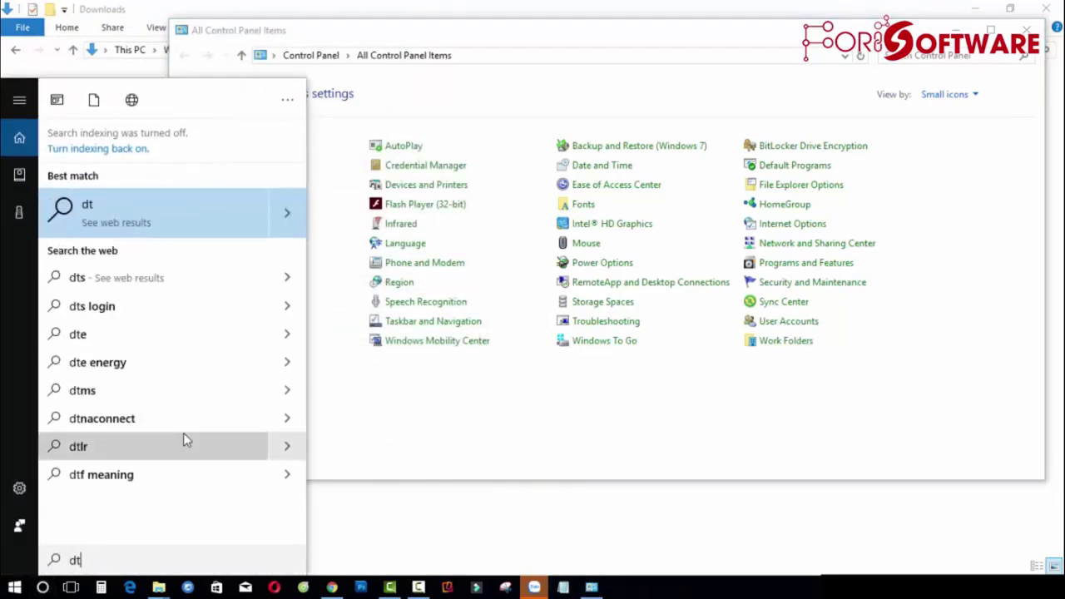
key(BackSpace)
text(a)
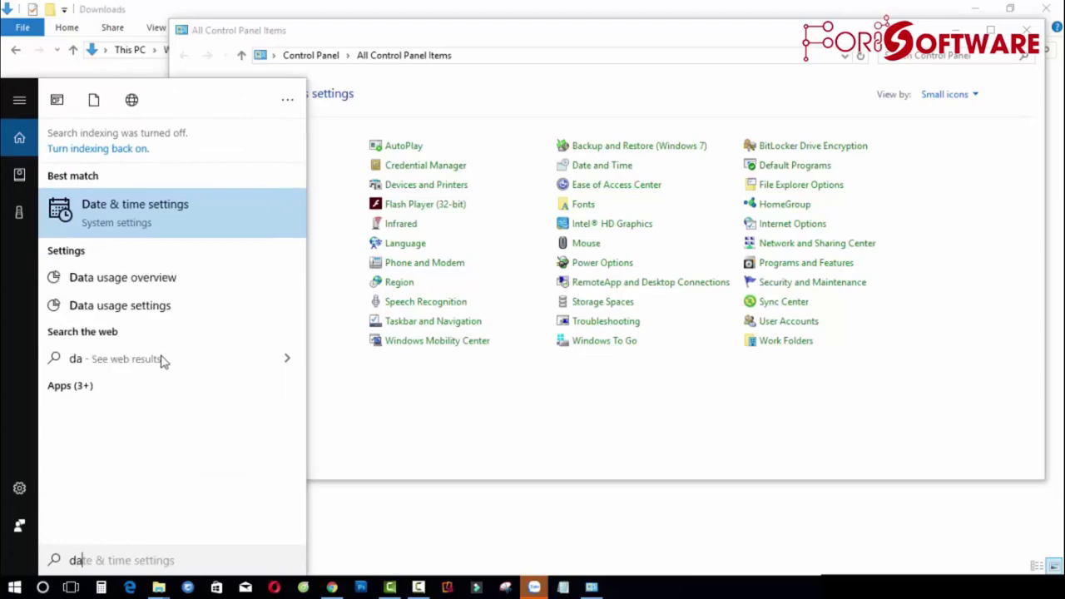
click(158, 214)
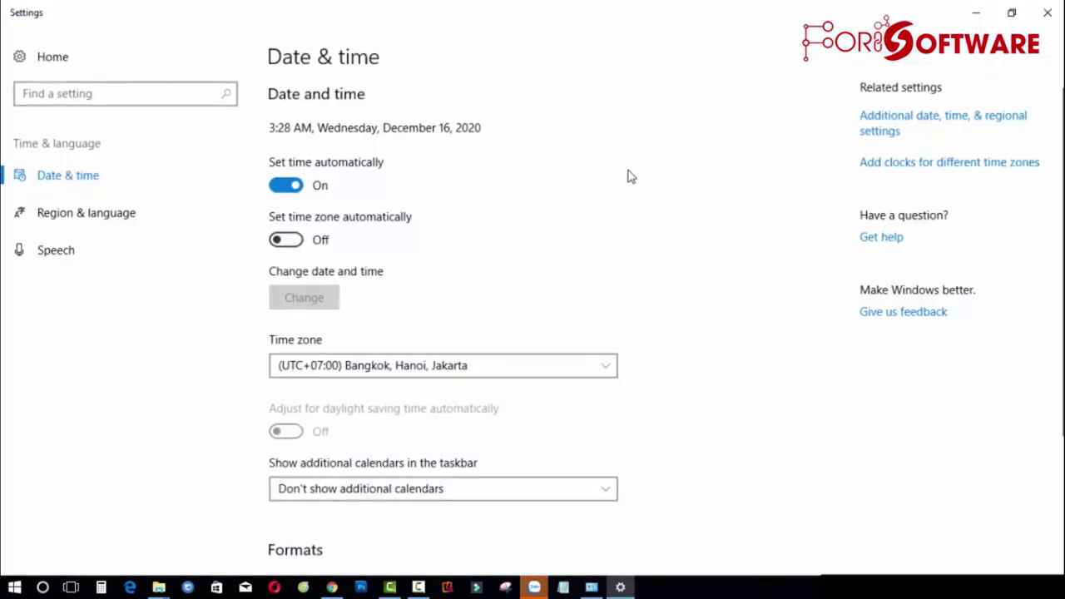
scroll(582, 266, down, 3)
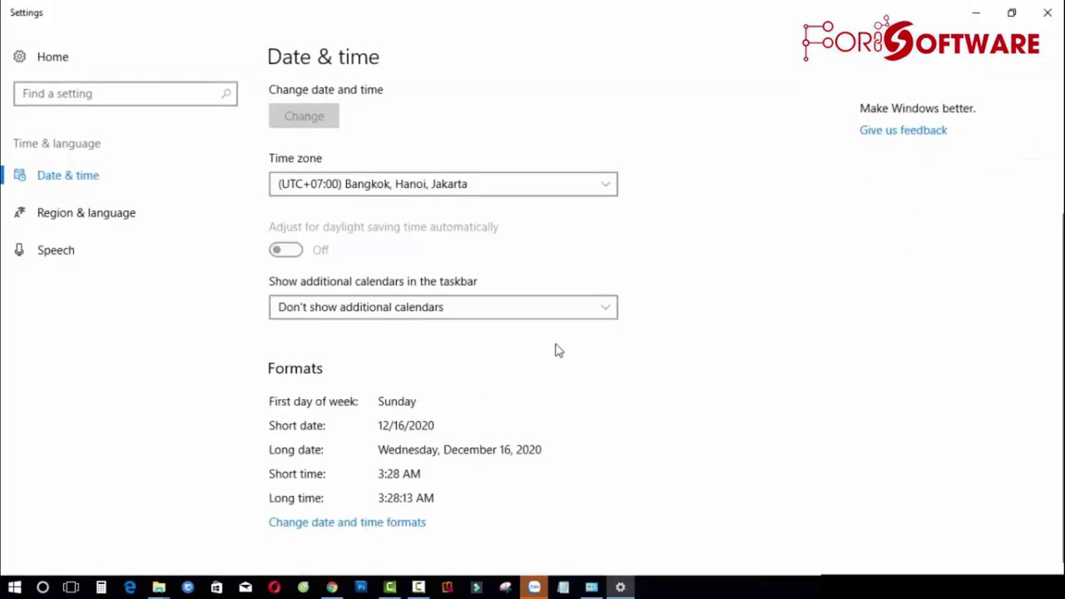
click(363, 522)
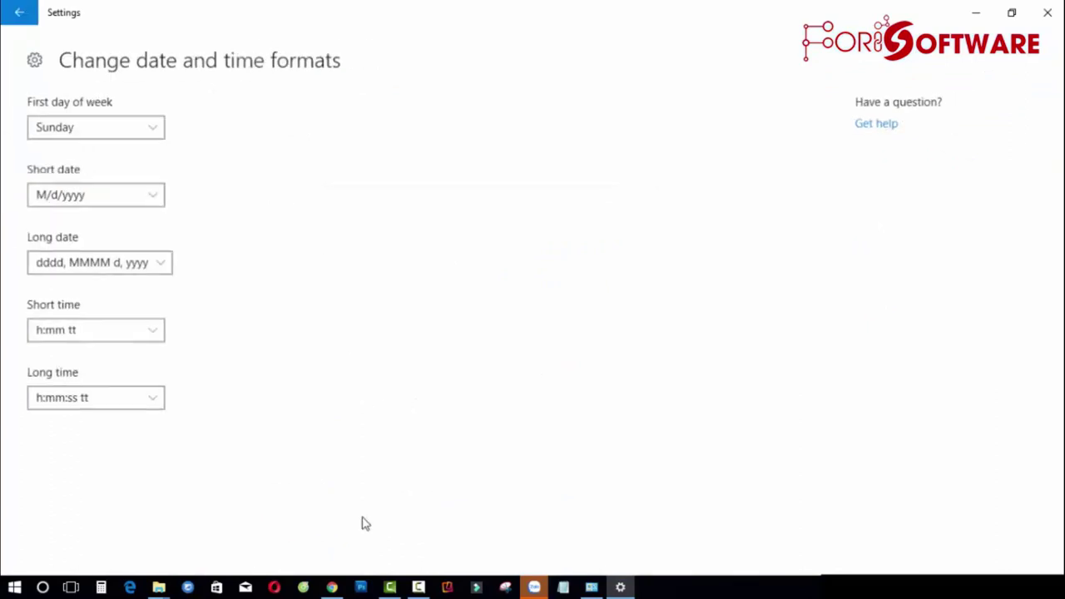
Choose M/d/yyyy as the short date format and minimize the settings window
click(133, 206)
click(111, 192)
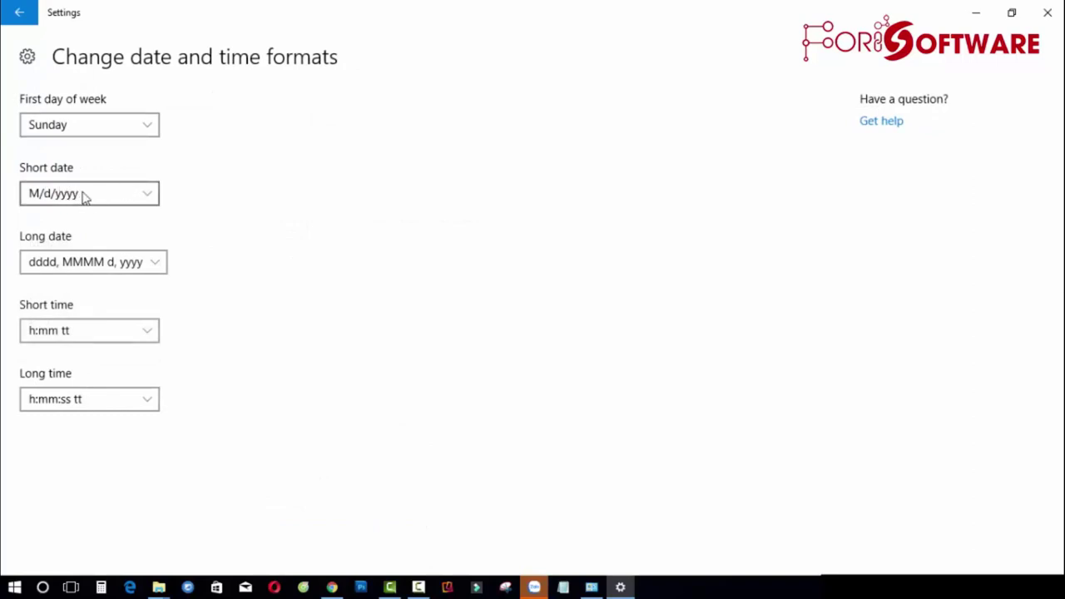
click(107, 201)
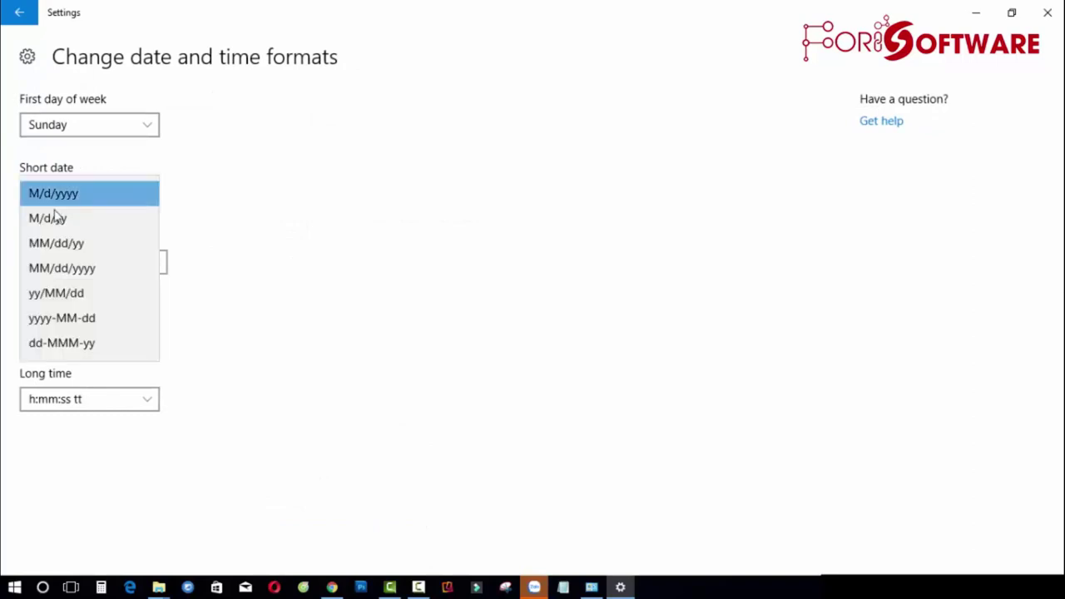
click(105, 197)
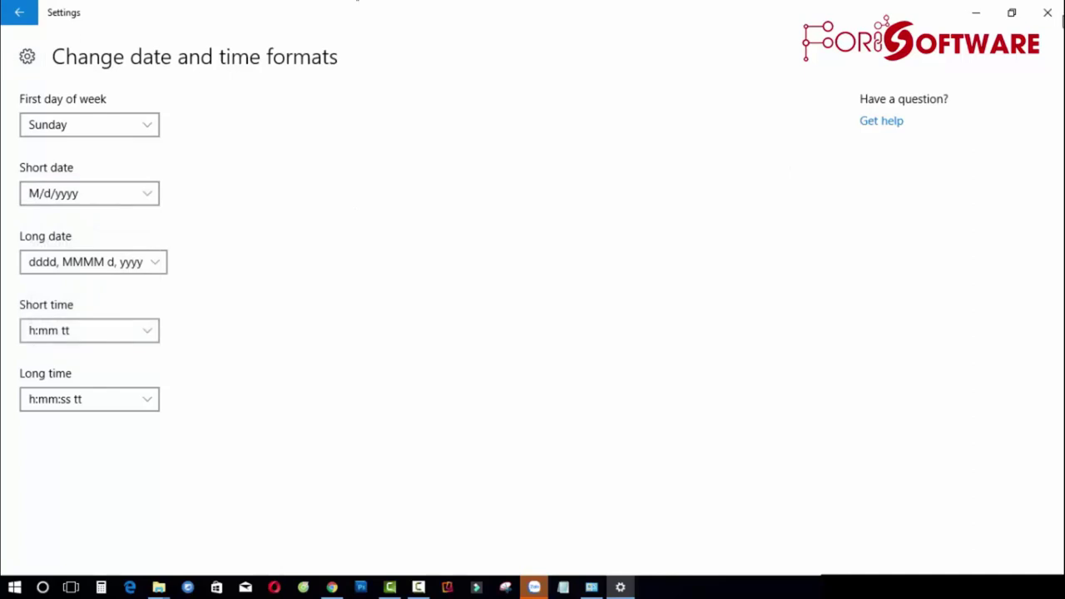
click(980, 20)
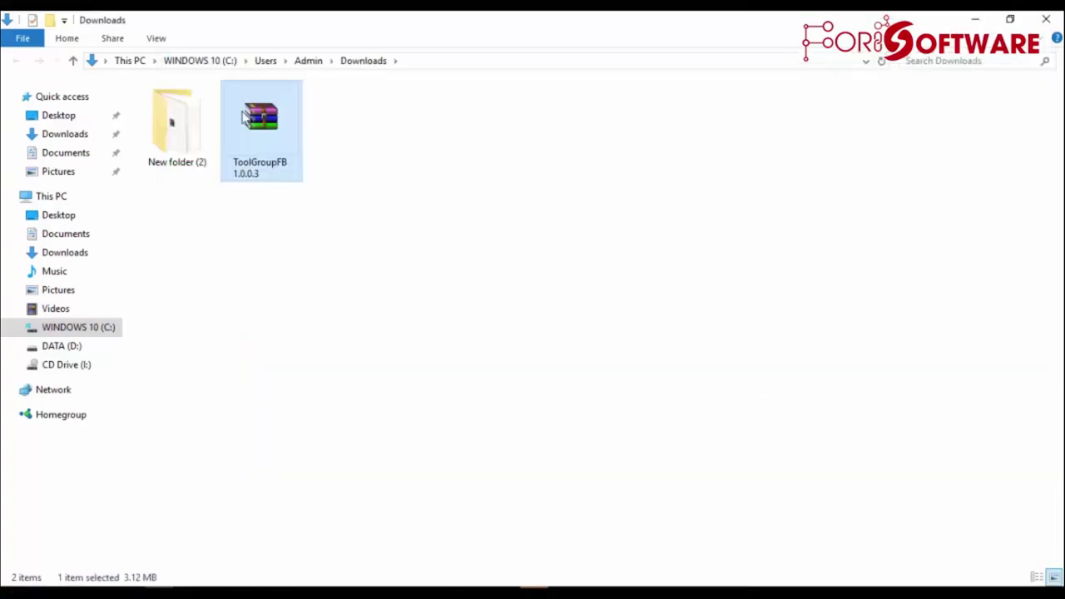
Extract the ToolGroupFB 1.0.0.3 archive into its own folder and launch the ToolGroupFB application from the inner folder
right_click(242, 101)
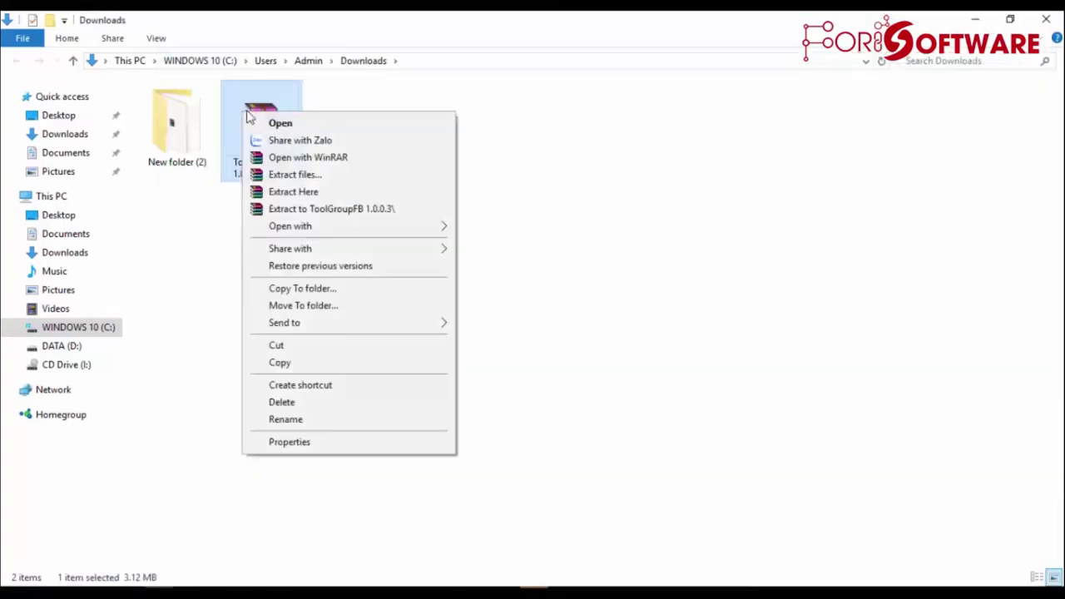
click(363, 214)
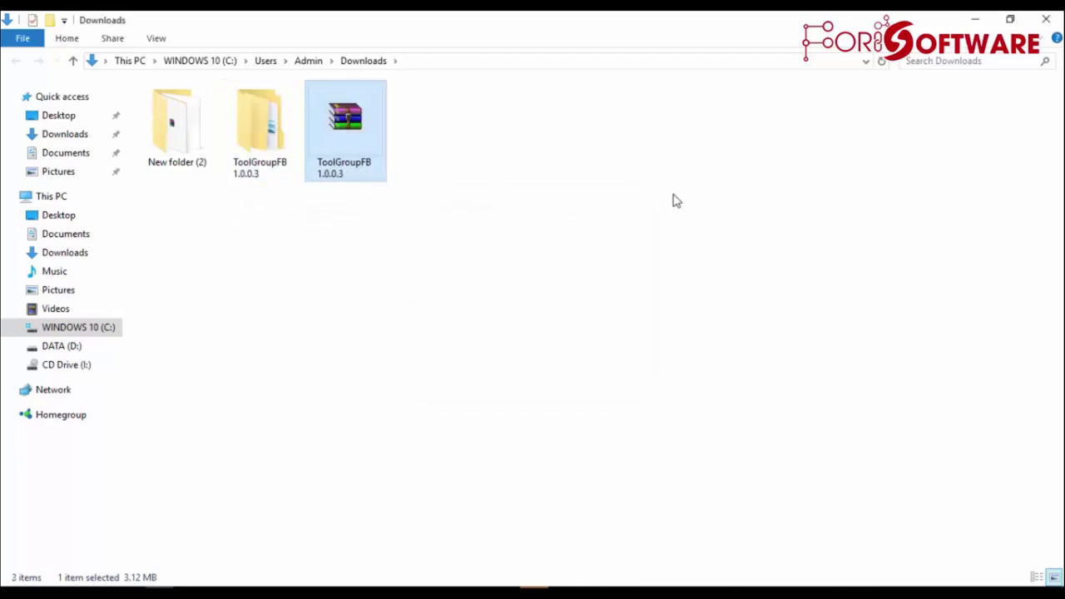
double_click(266, 143)
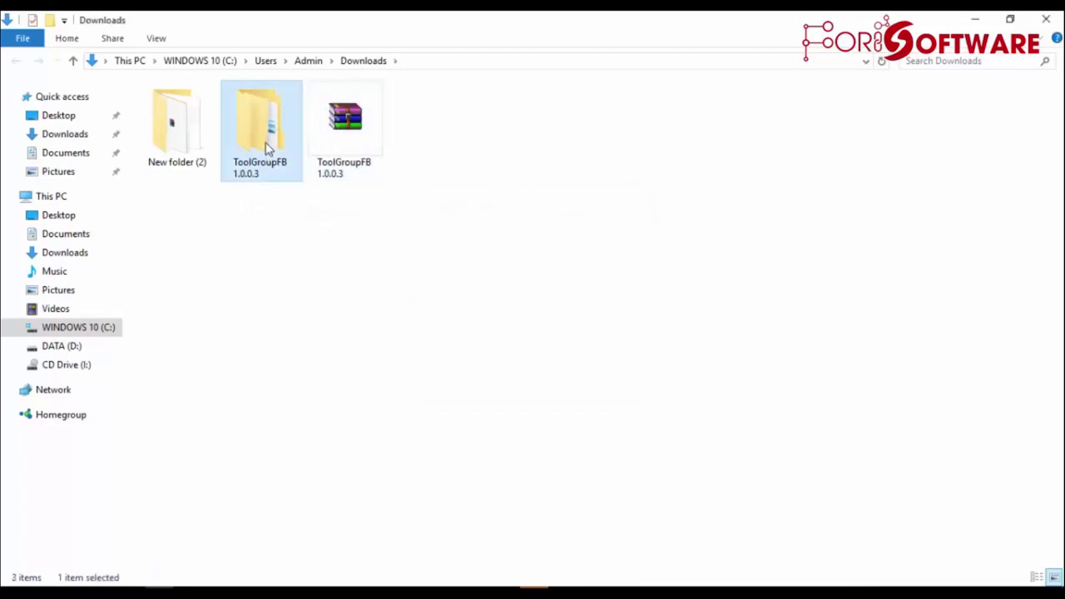
double_click(275, 113)
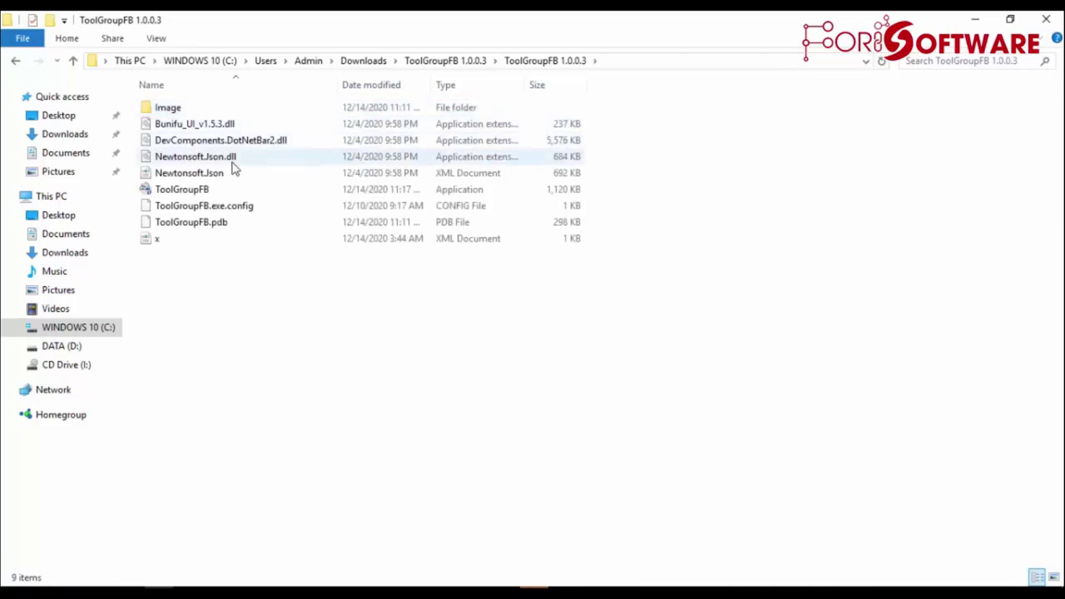
double_click(294, 190)
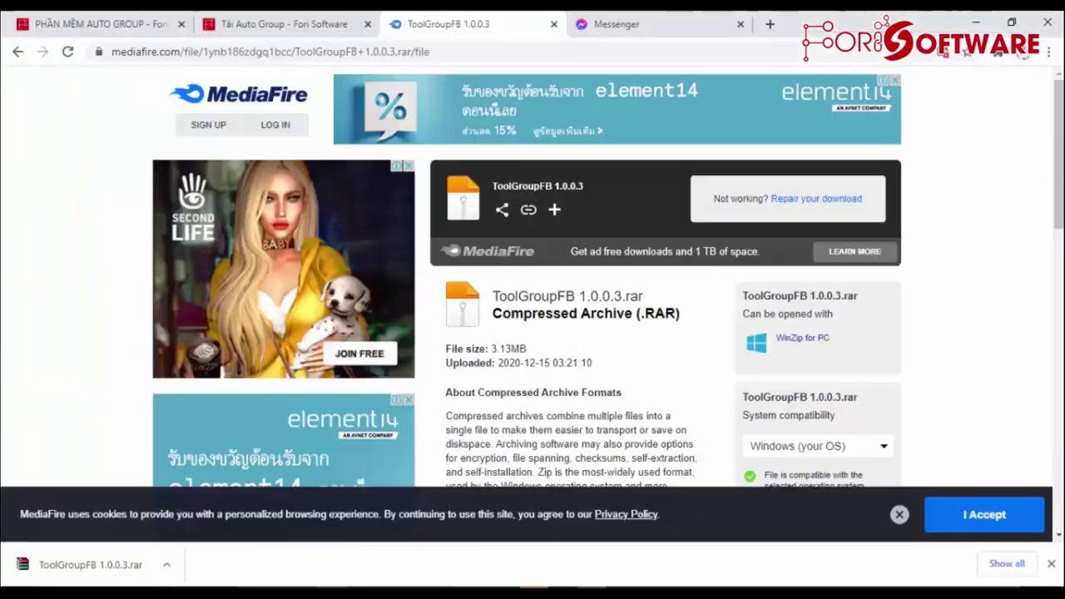
Switch to the browser's Messenger page and load the support chat address m.me/forisoftware
click(328, 23)
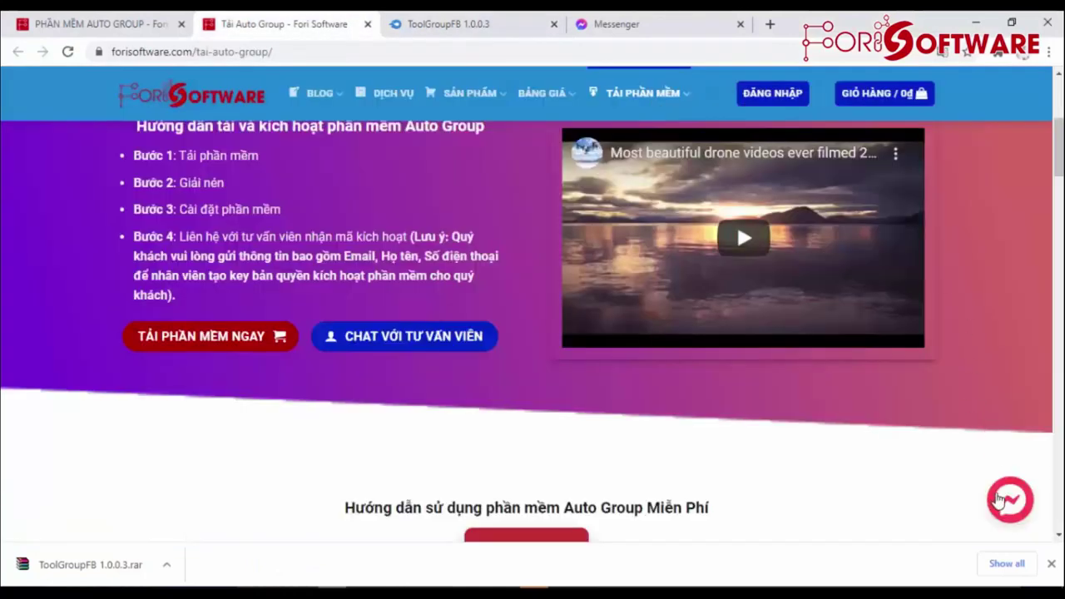
click(624, 24)
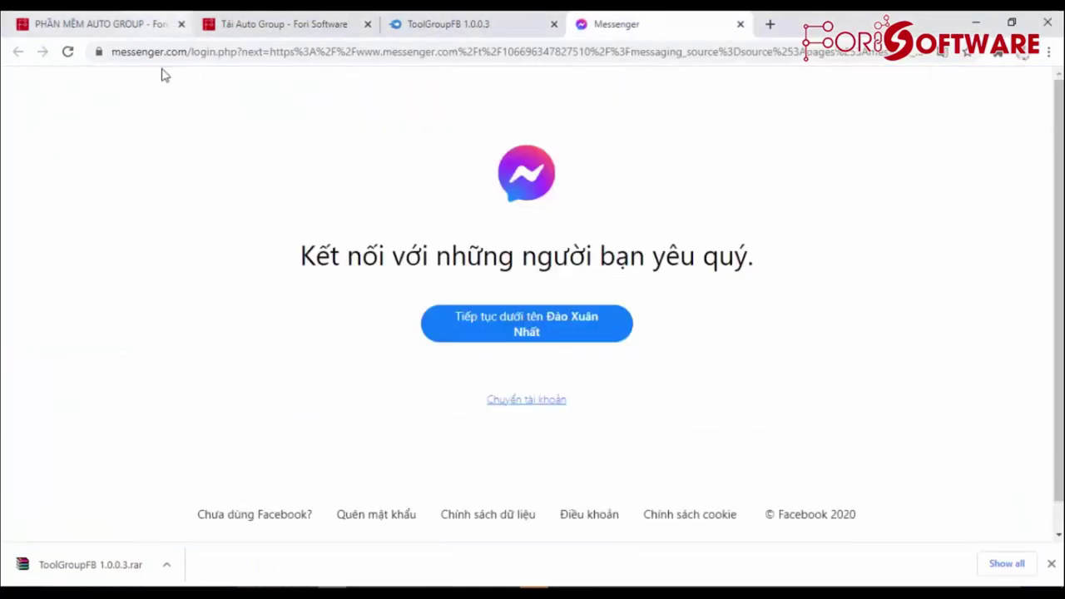
click(233, 53)
click(207, 52)
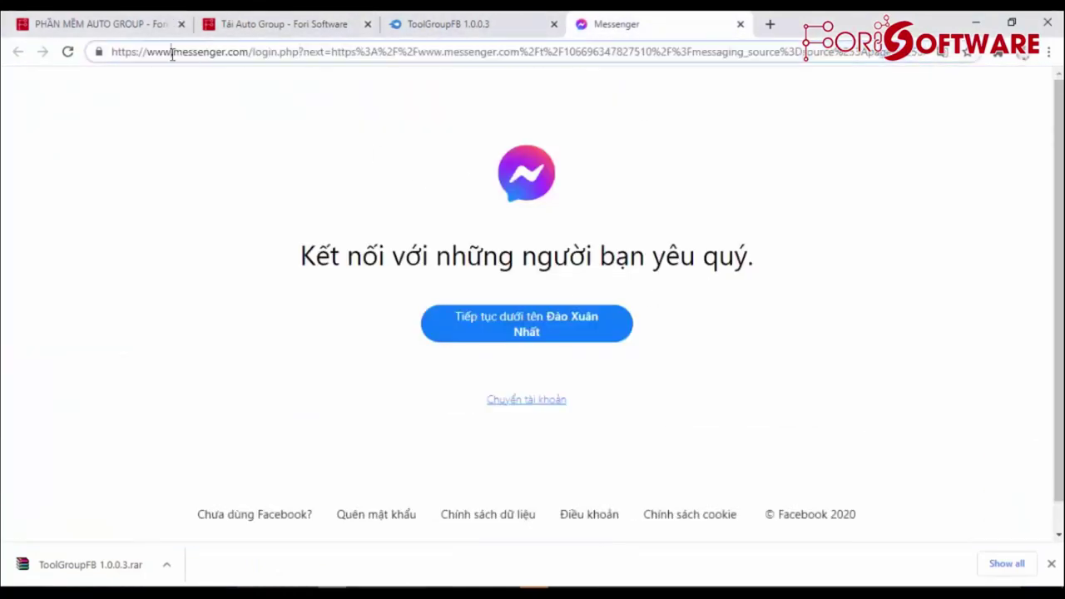
key(ctrl+a)
text(m.me)
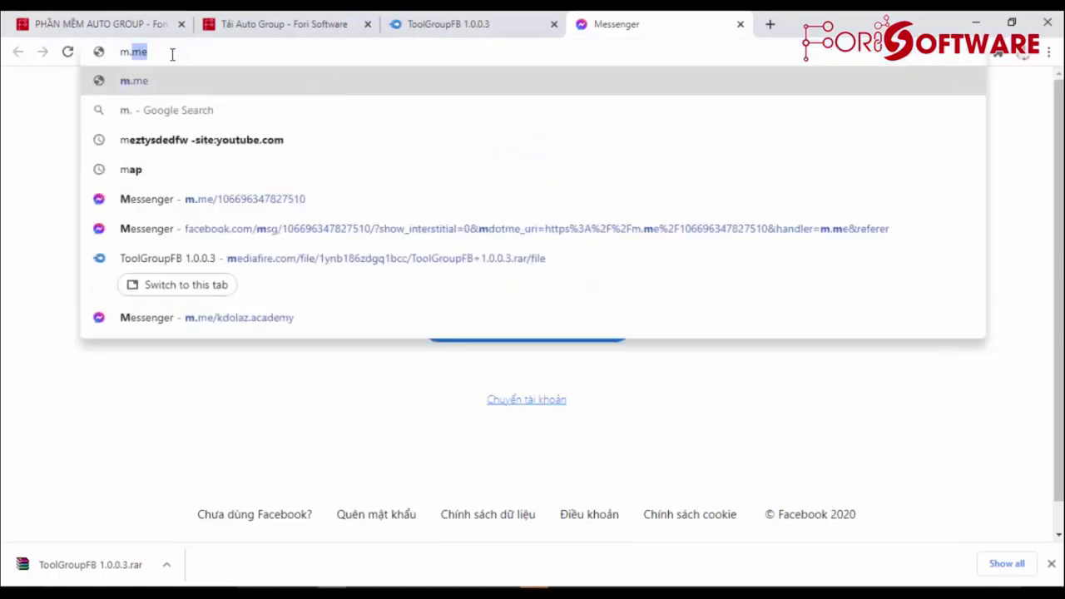
text(/fo)
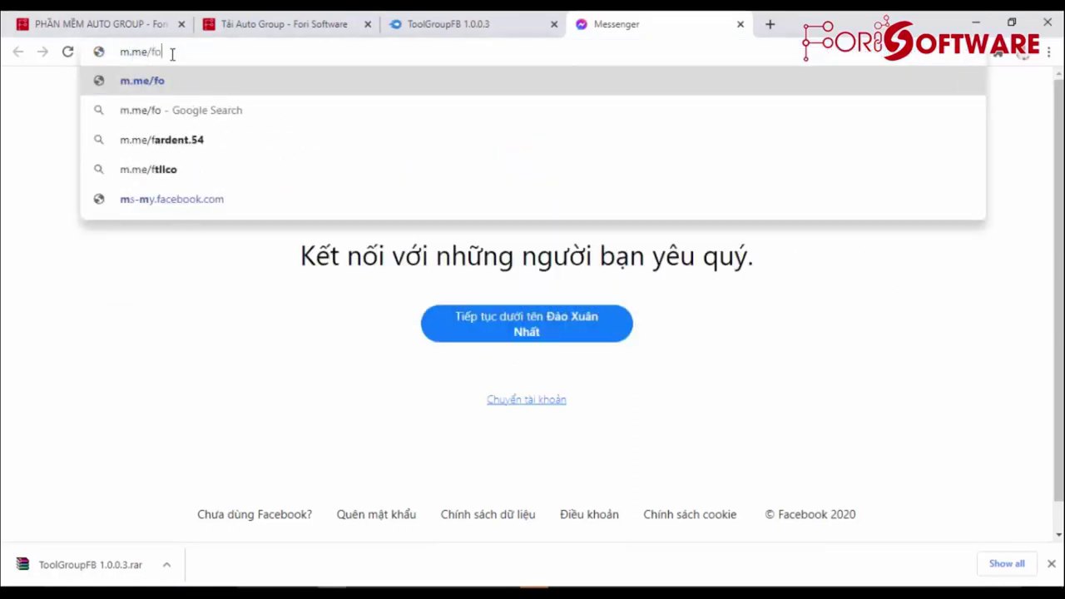
text(riso)
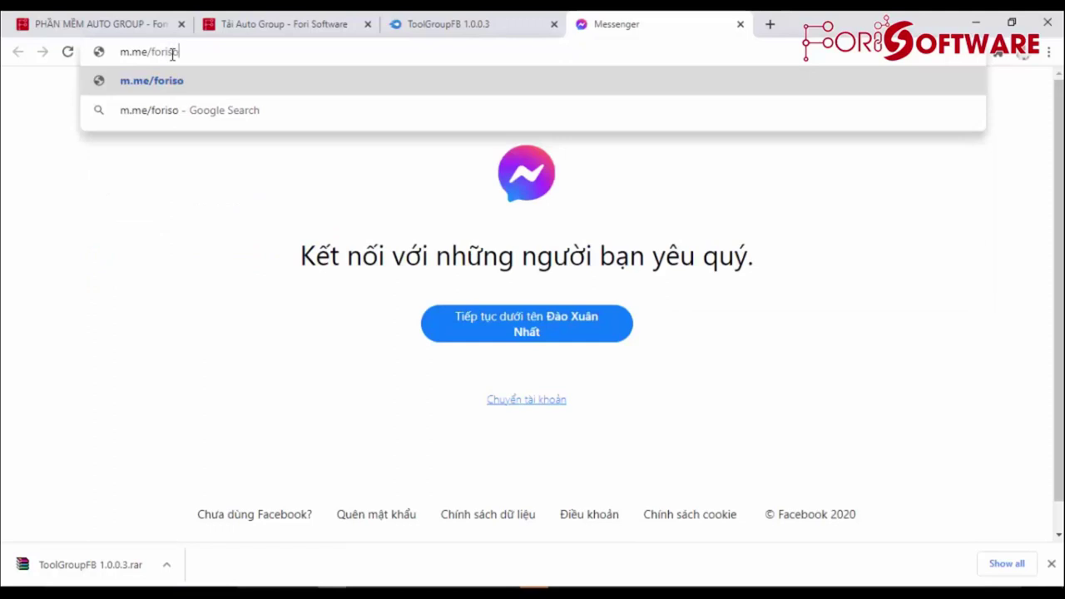
text(ftware)
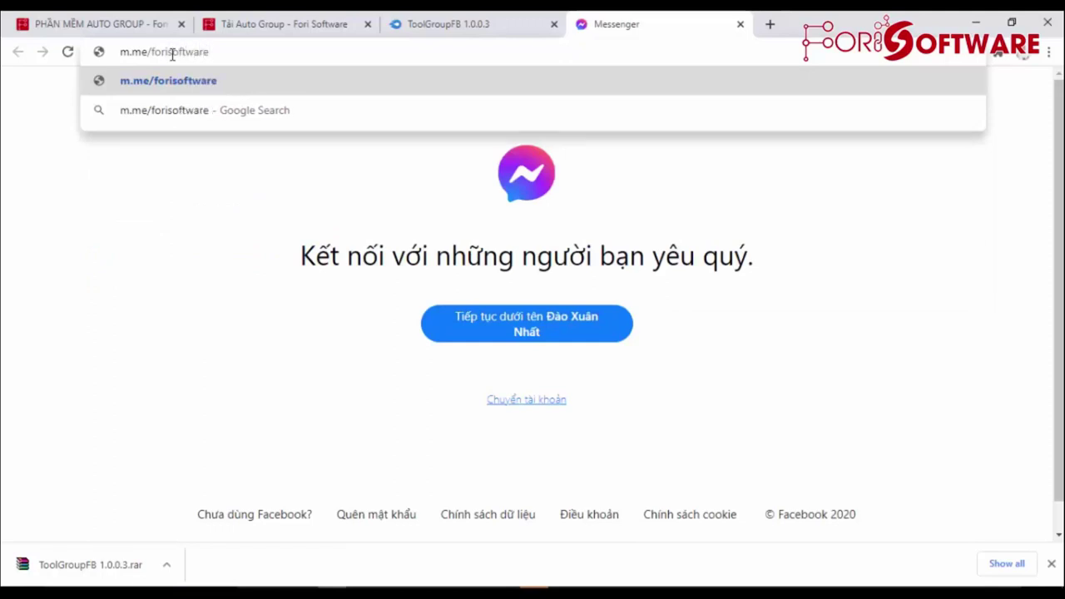
key(Return)
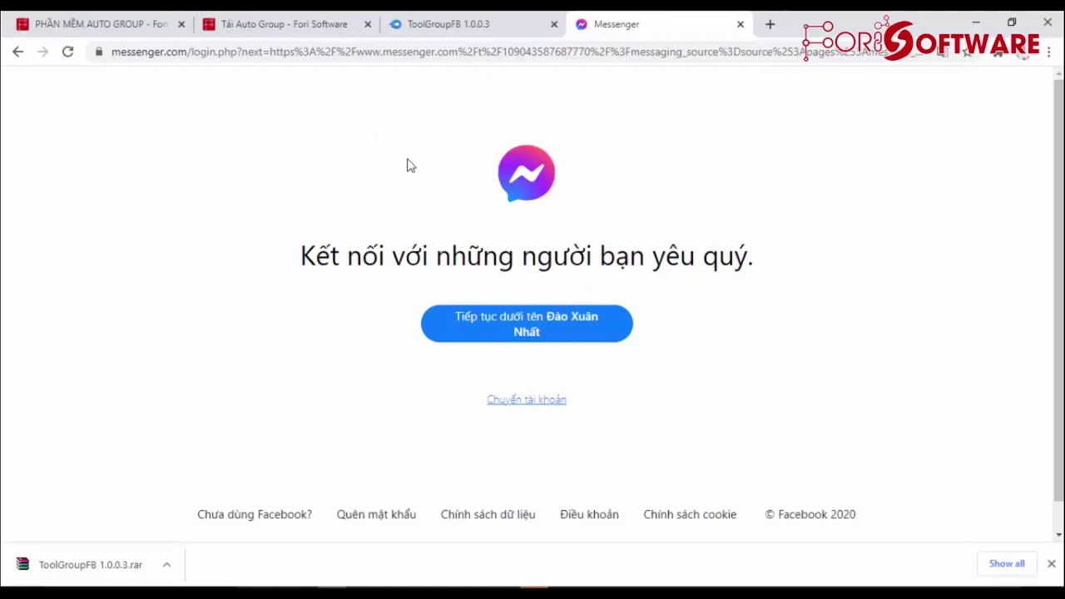
Review the download and activation steps on the Auto Group page, including the details to send the consultant for a licence key
click(273, 32)
scroll(333, 324, up, 1)
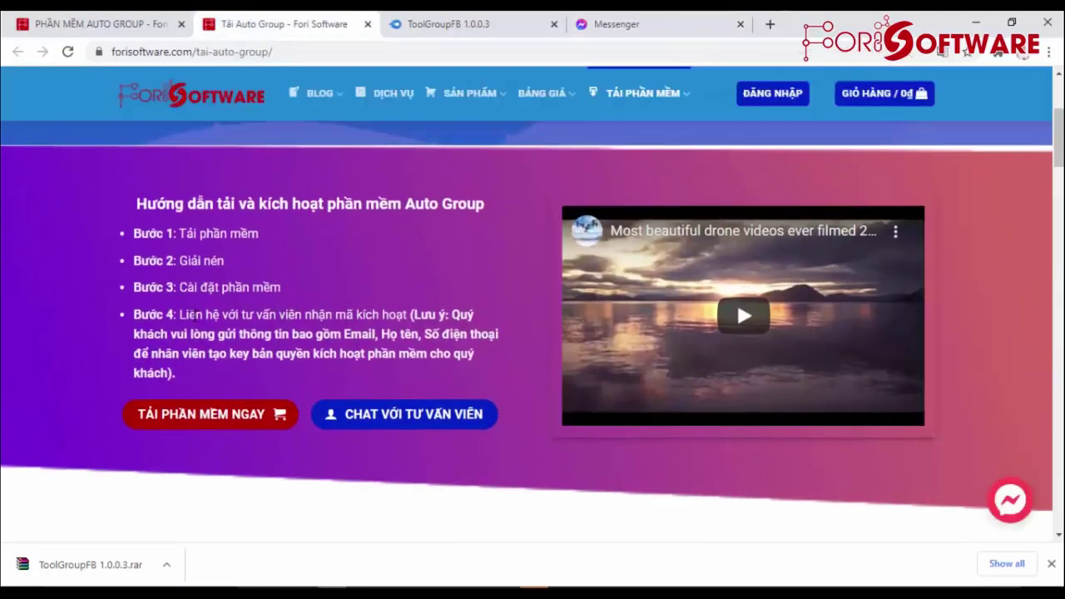
drag(193, 315, 404, 316)
click(316, 283)
drag(179, 233, 281, 243)
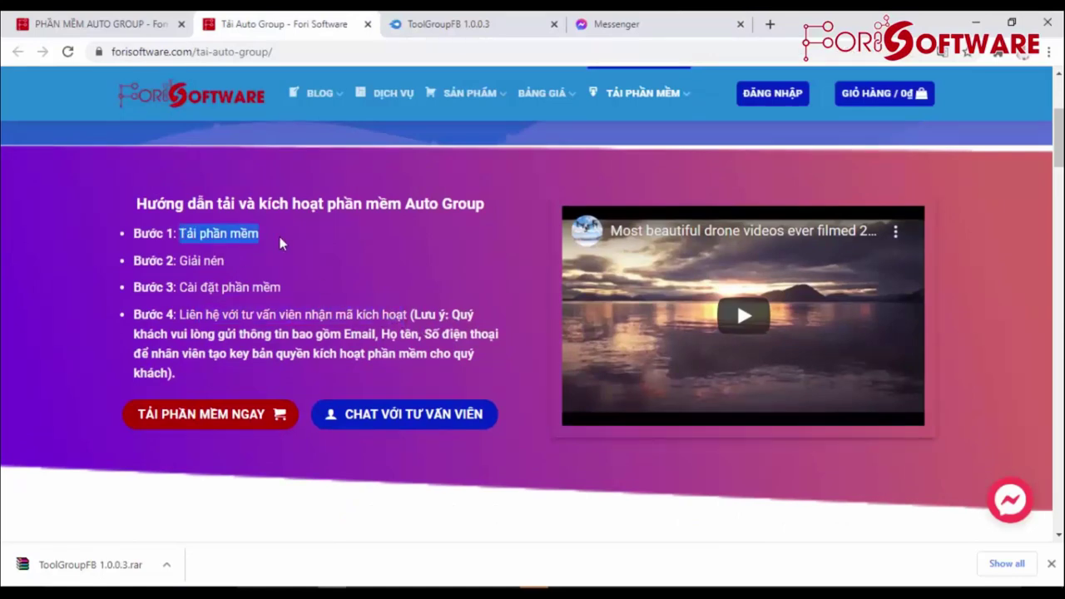
drag(180, 261, 344, 280)
click(381, 278)
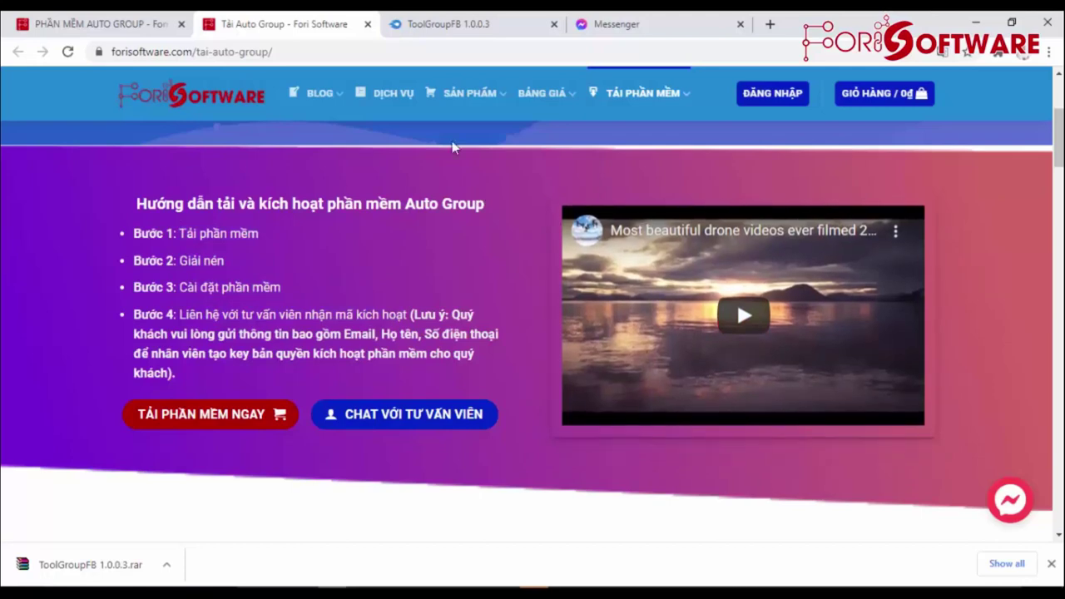
drag(180, 314, 476, 362)
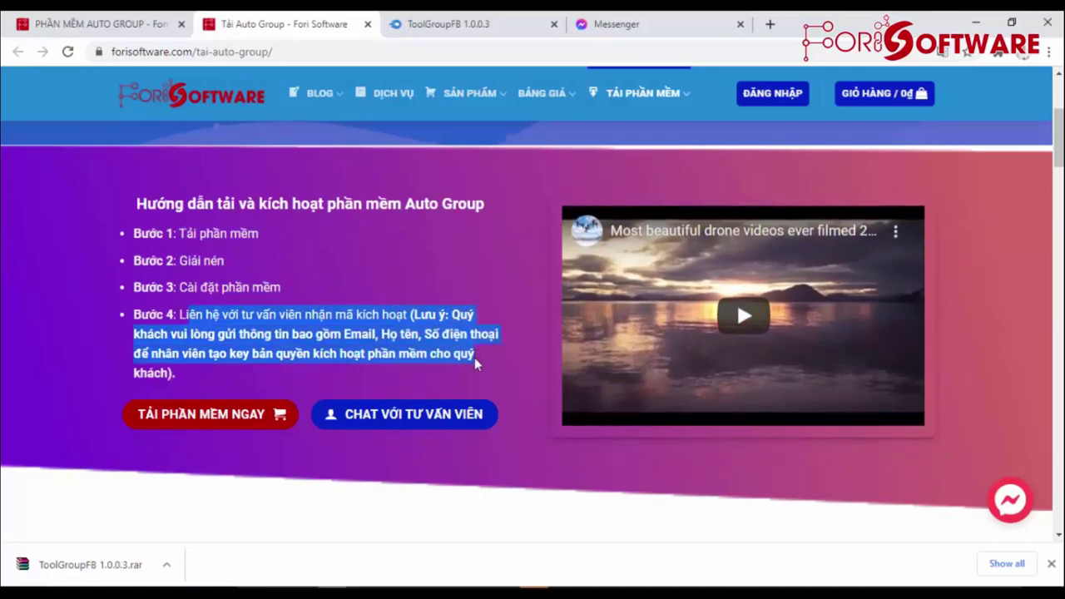
click(280, 374)
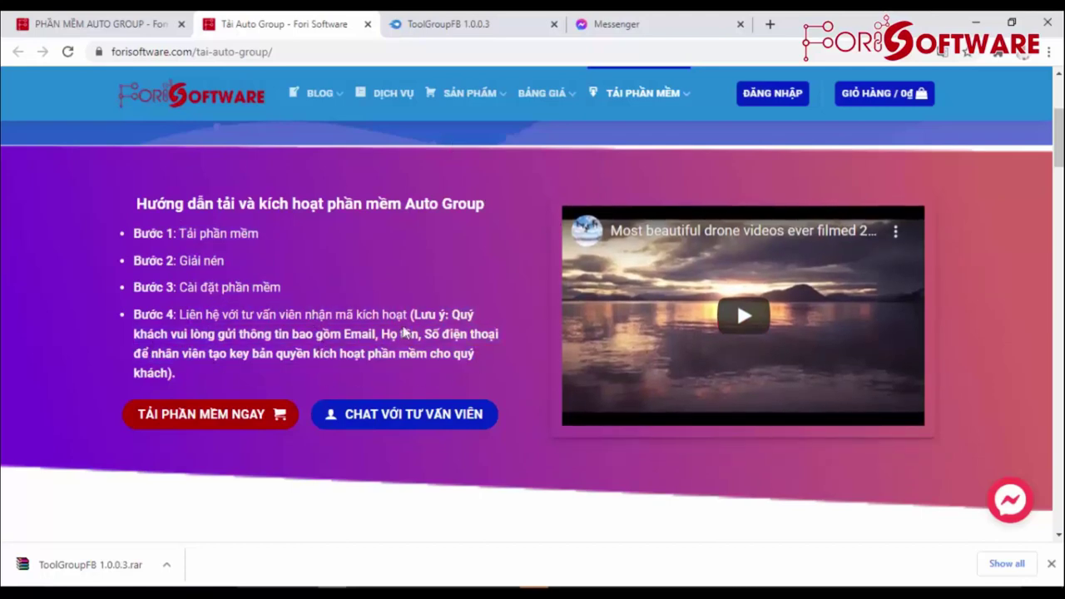
drag(230, 354, 335, 355)
click(430, 355)
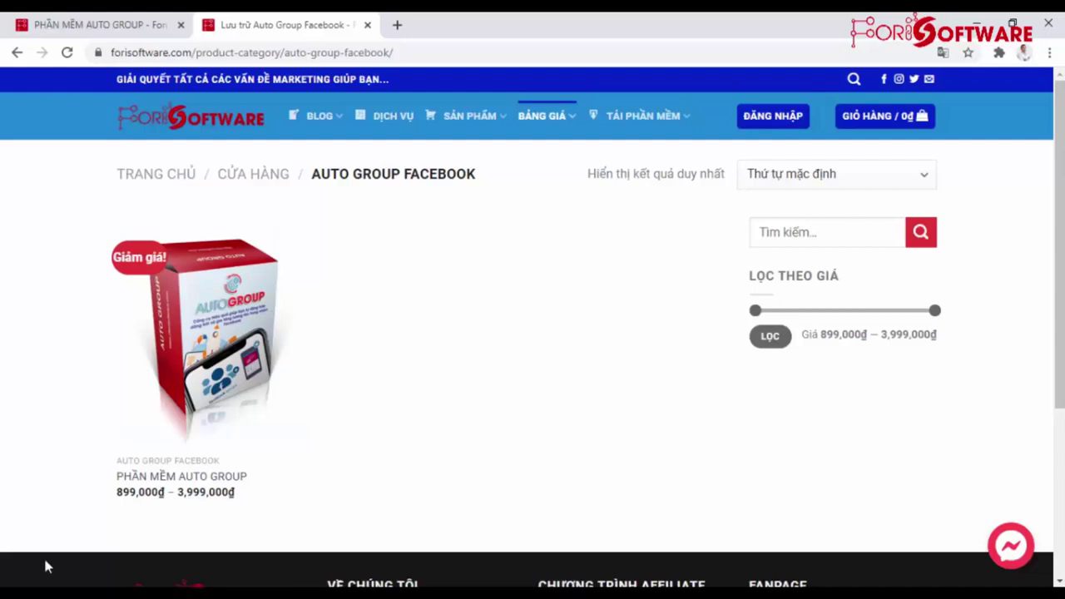
Search Windows for "date", open Date & time settings and go to the options for changing date and time formats
click(112, 570)
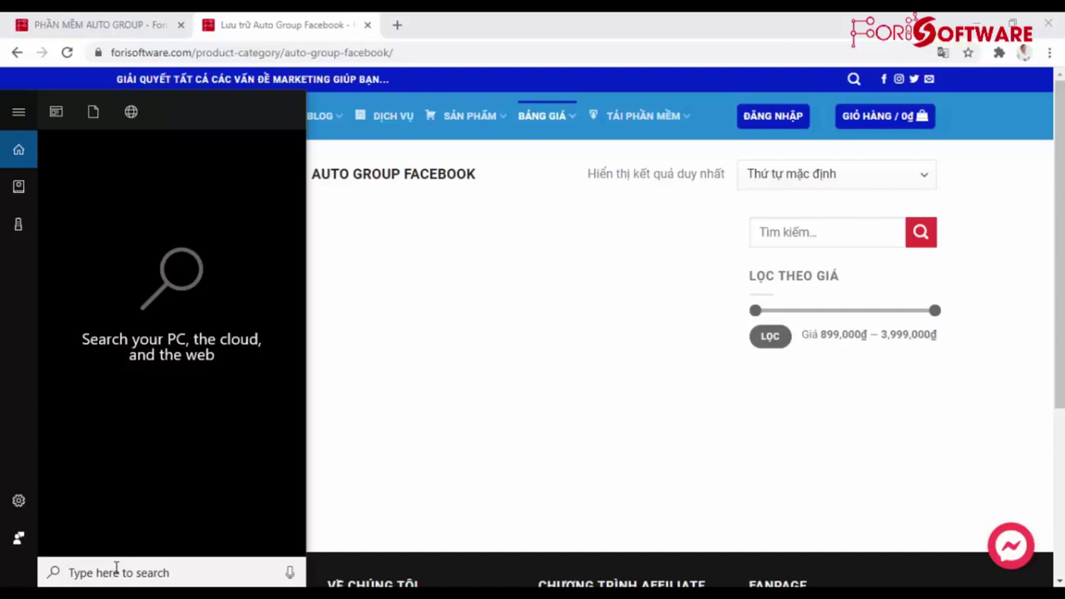
click(83, 571)
click(84, 571)
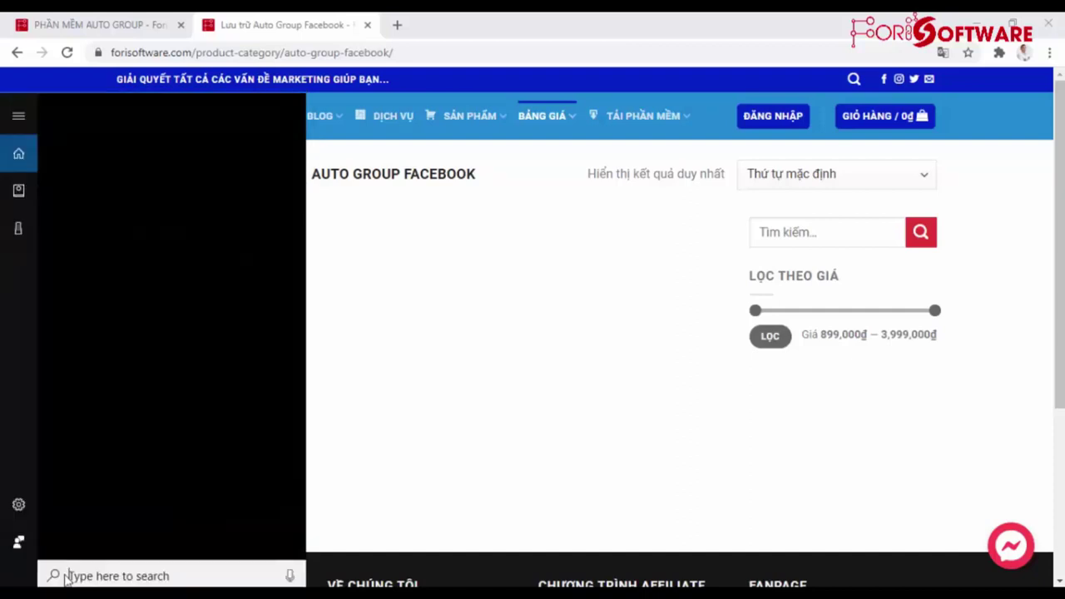
text(date)
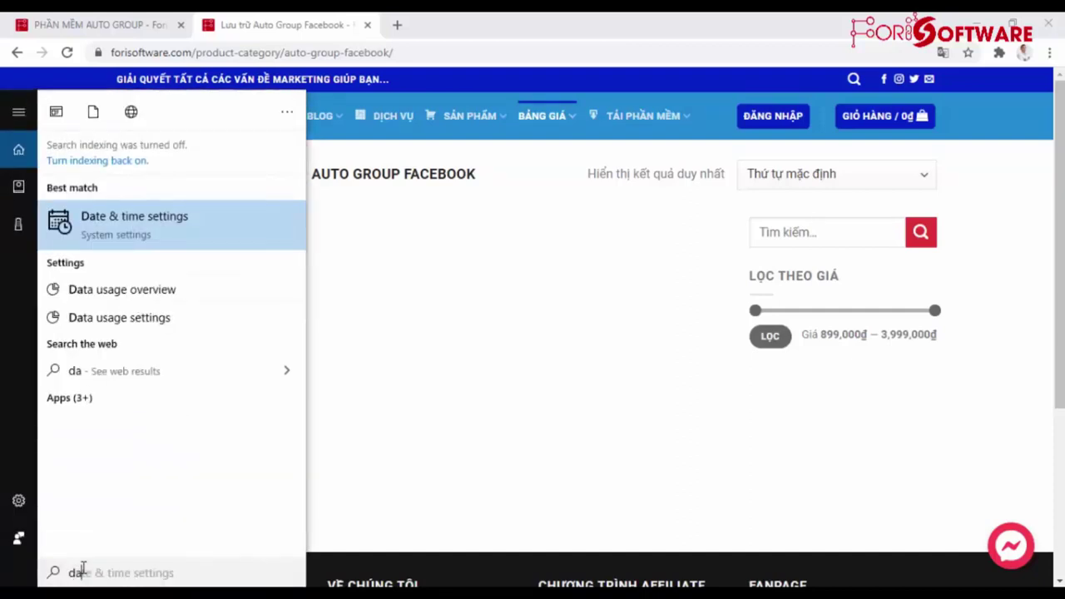
click(162, 228)
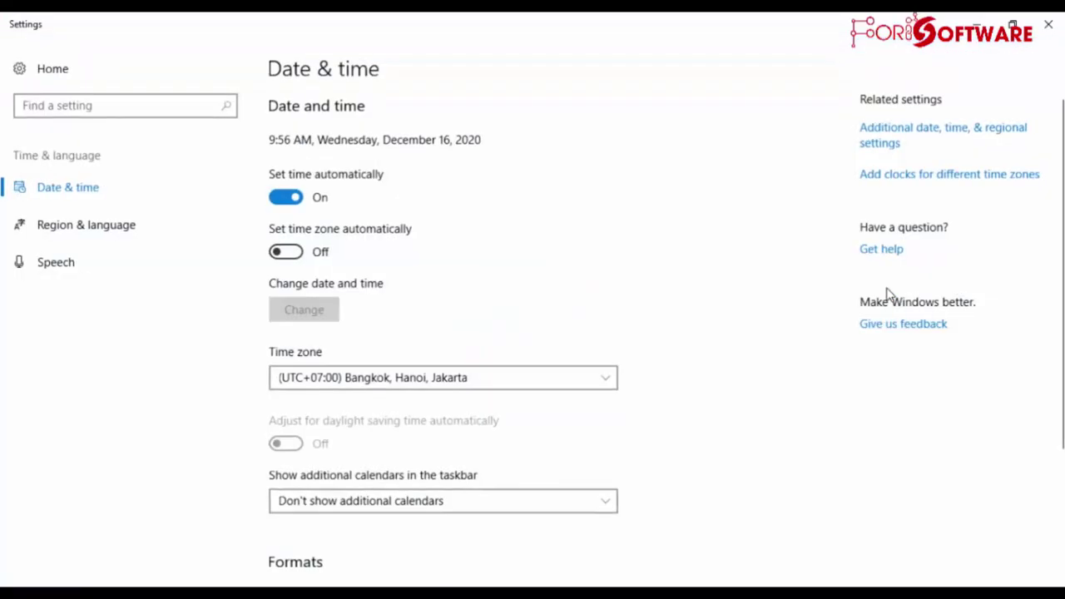
scroll(547, 391, down, 3)
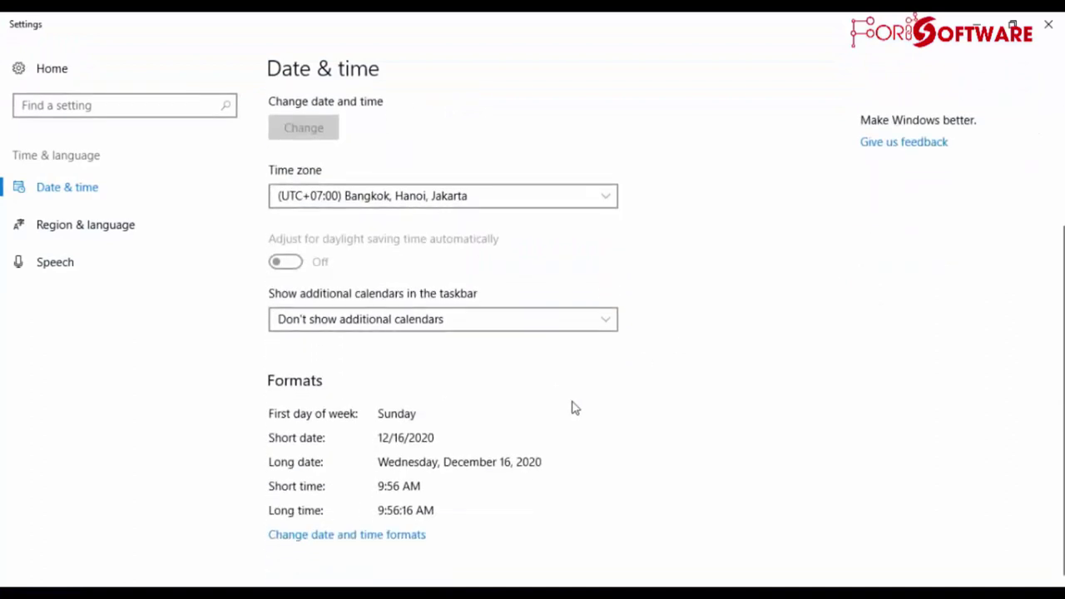
click(368, 540)
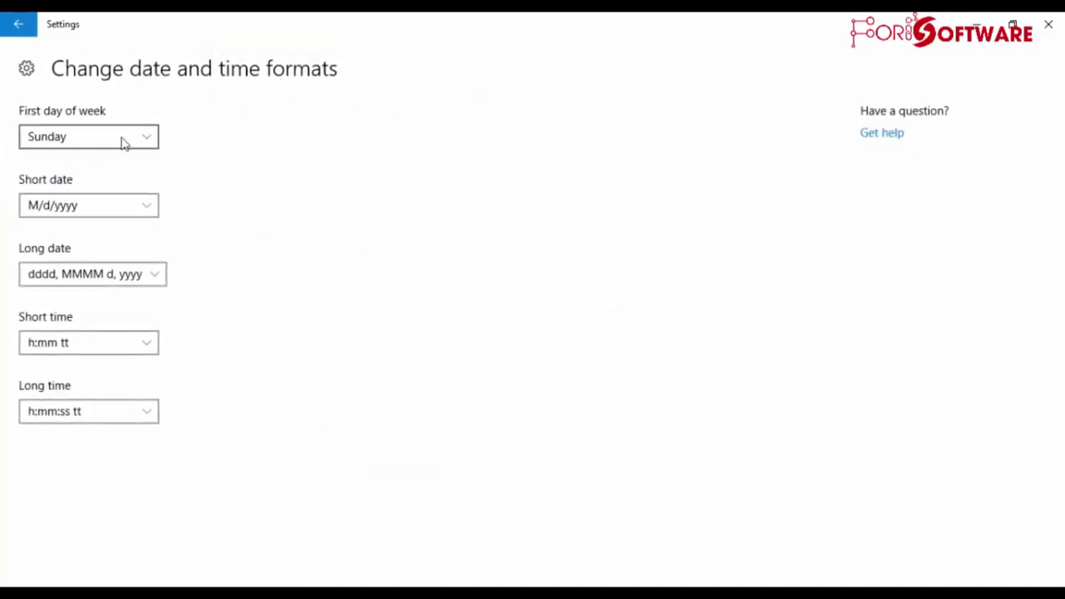
Set the short date format to M/d/yyyy and close Settings
click(131, 207)
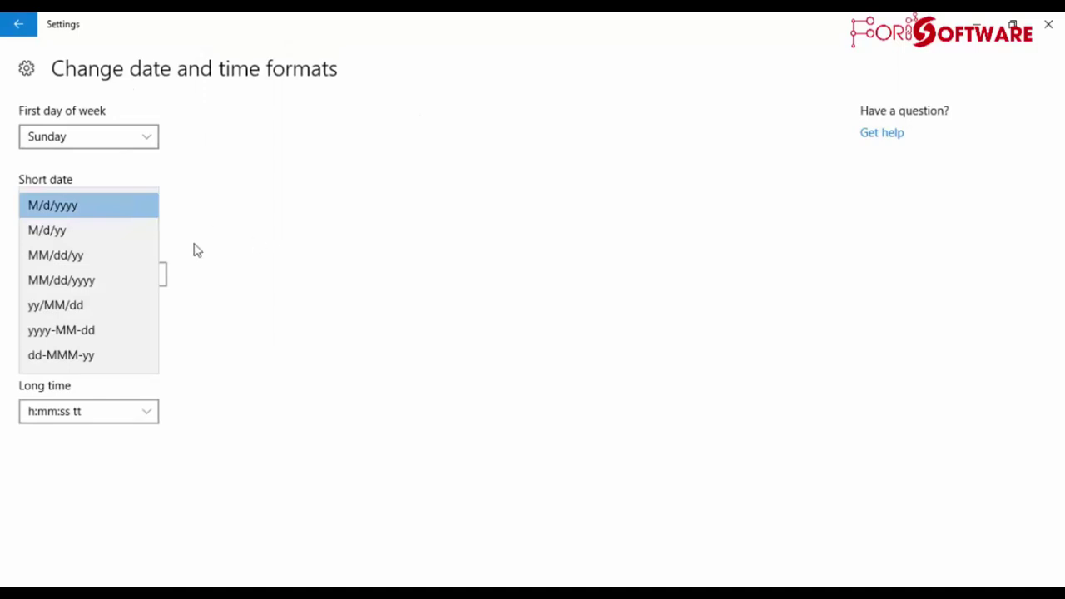
click(88, 206)
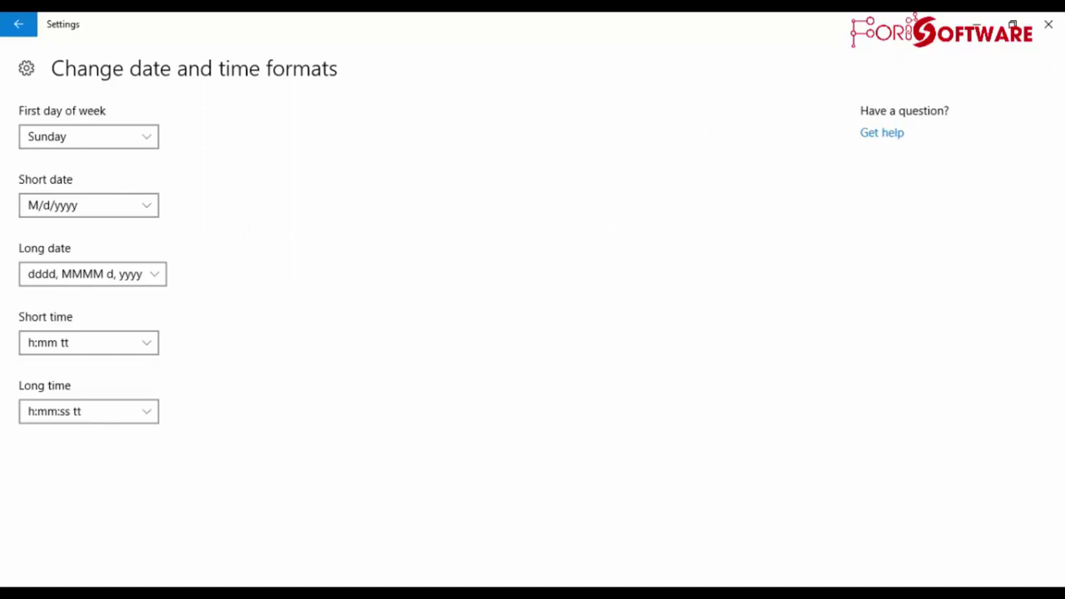
click(1050, 23)
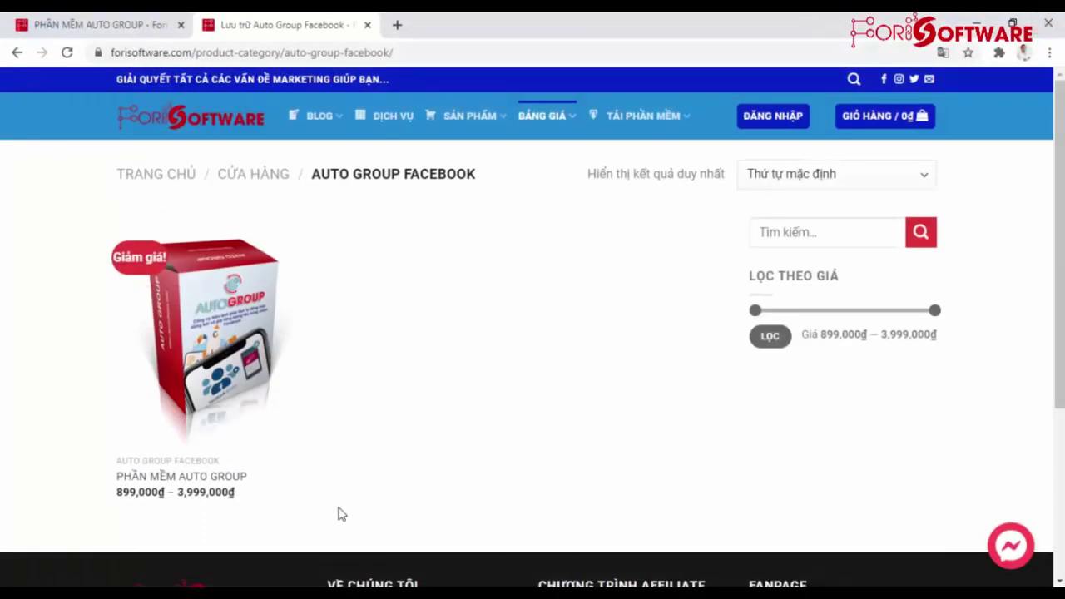
Switch to File Explorer, open the ToolGroupFB 1.0.0.3 folder in Downloads and launch the ToolGroupFB application
mouse_move(125, 592)
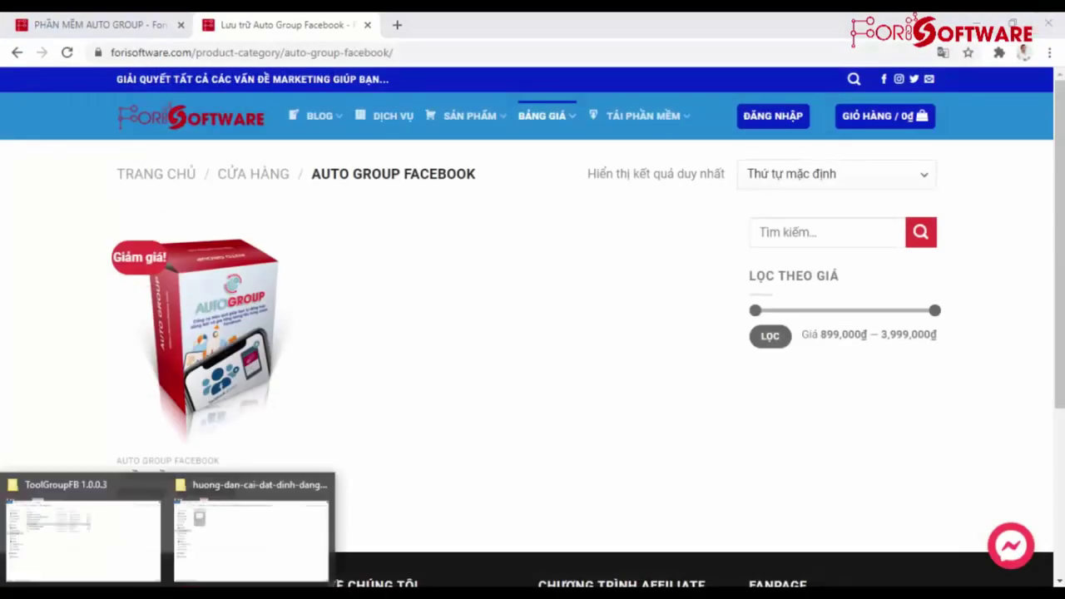
click(98, 533)
click(183, 63)
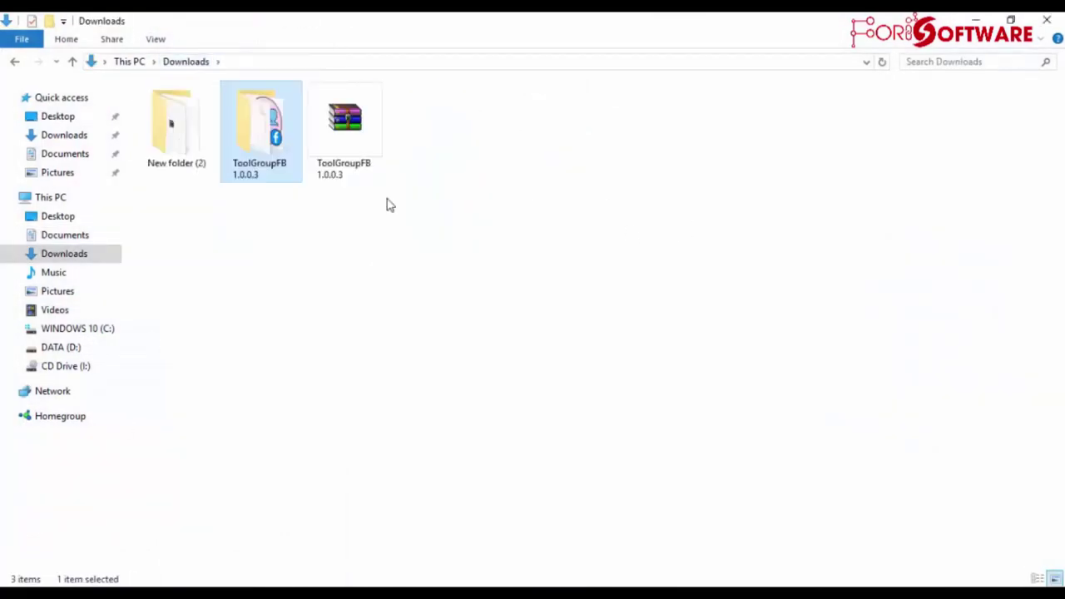
double_click(248, 133)
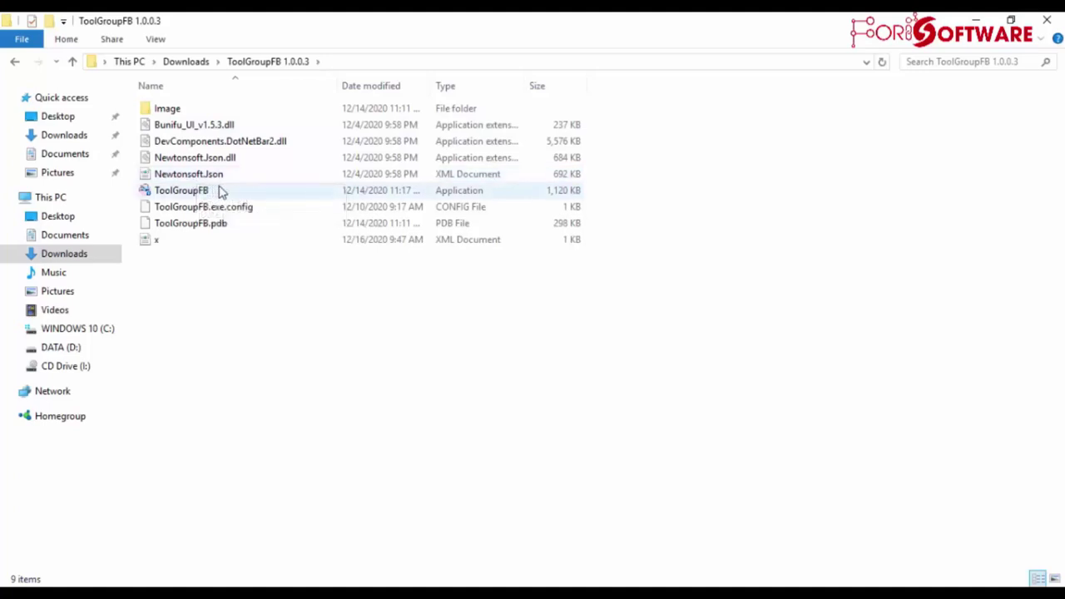
double_click(221, 191)
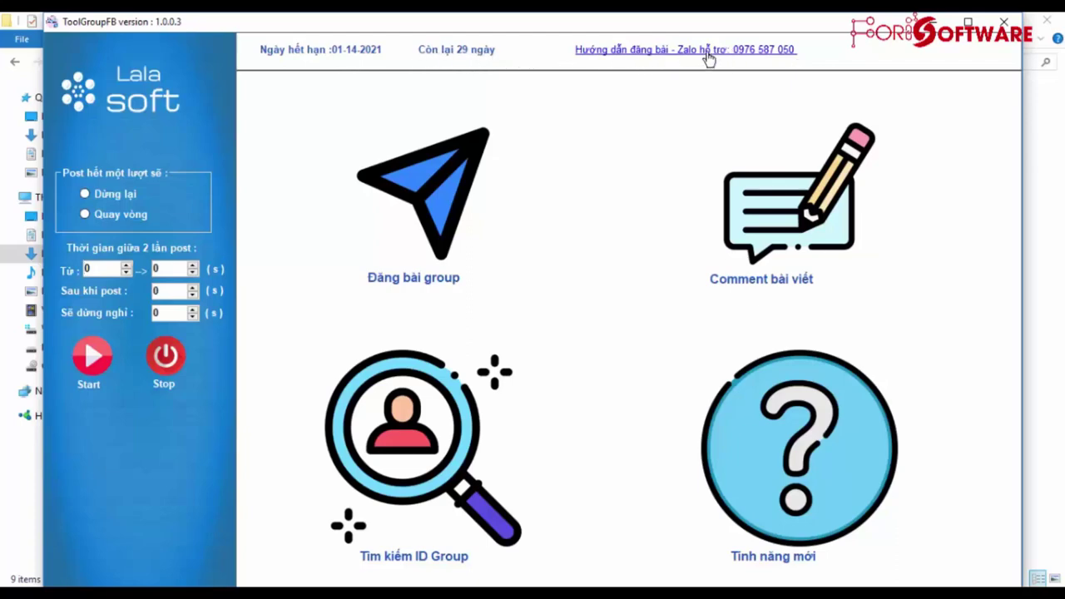
Look over the Đăng bài group page, and open the Comment bài viết page to examine its fields
click(430, 204)
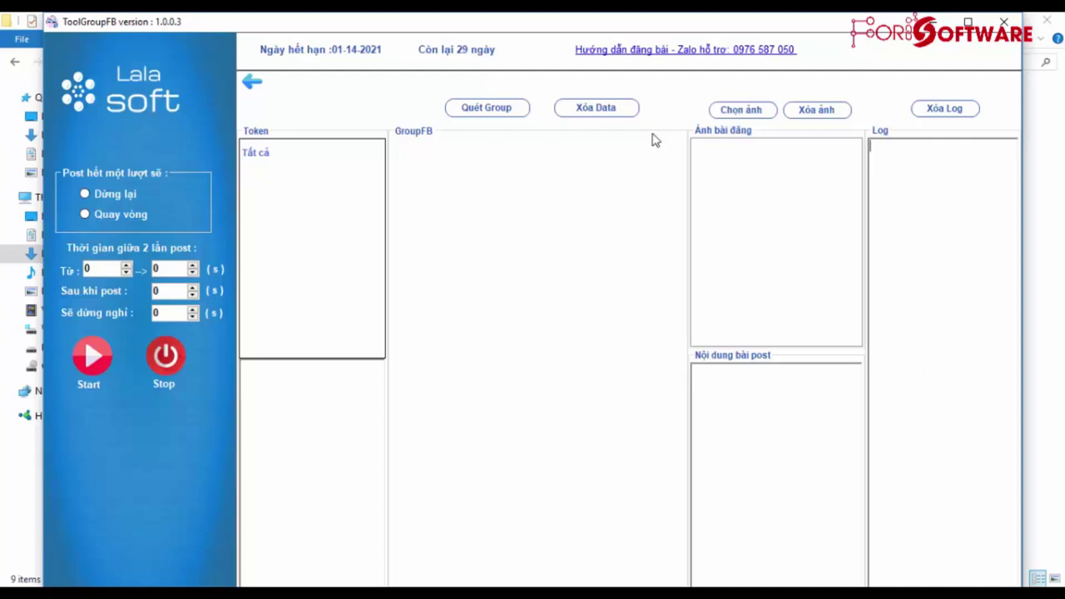
click(254, 81)
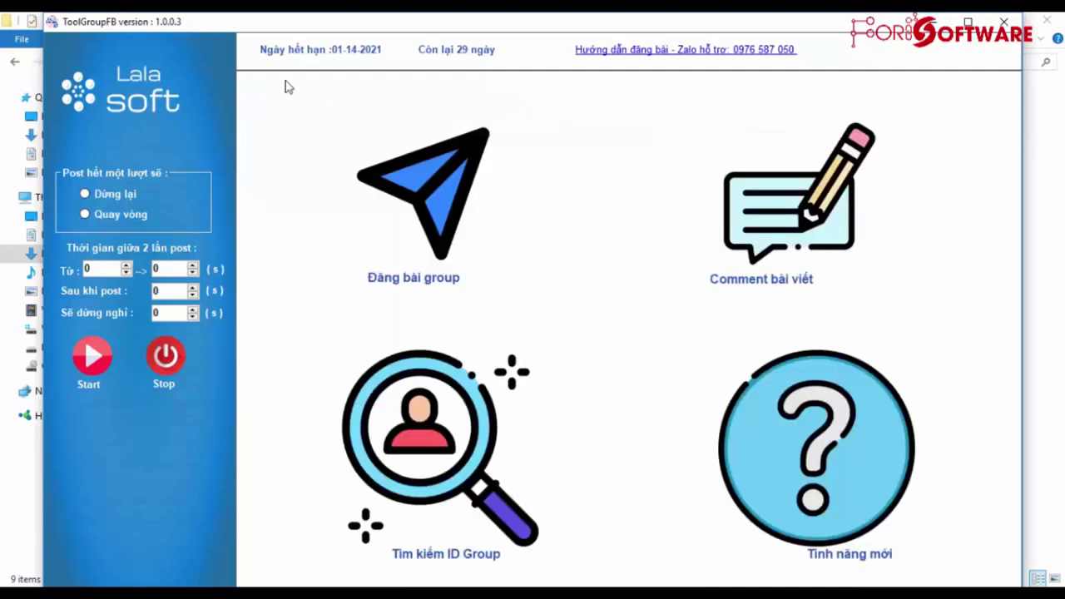
click(812, 218)
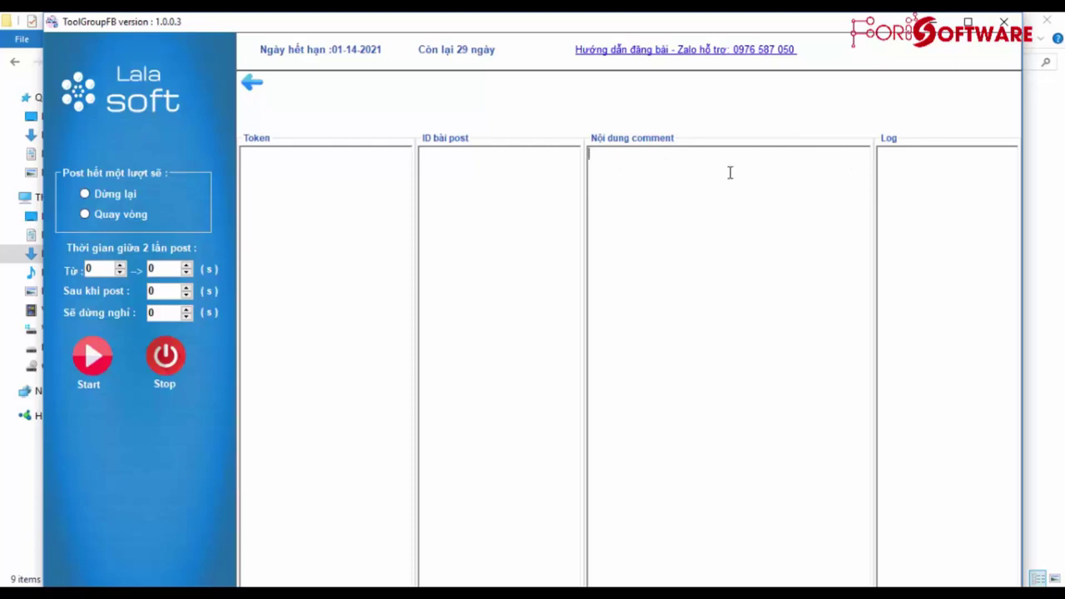
click(760, 209)
click(918, 169)
Set commenting to wait 100 to 200 s between posts, rest 1000 s after 5 posts, and choose Dừng lại after one round
click(94, 268)
click(165, 273)
double_click(151, 291)
text(5)
double_click(156, 312)
click(150, 288)
key(Tab)
text(0)
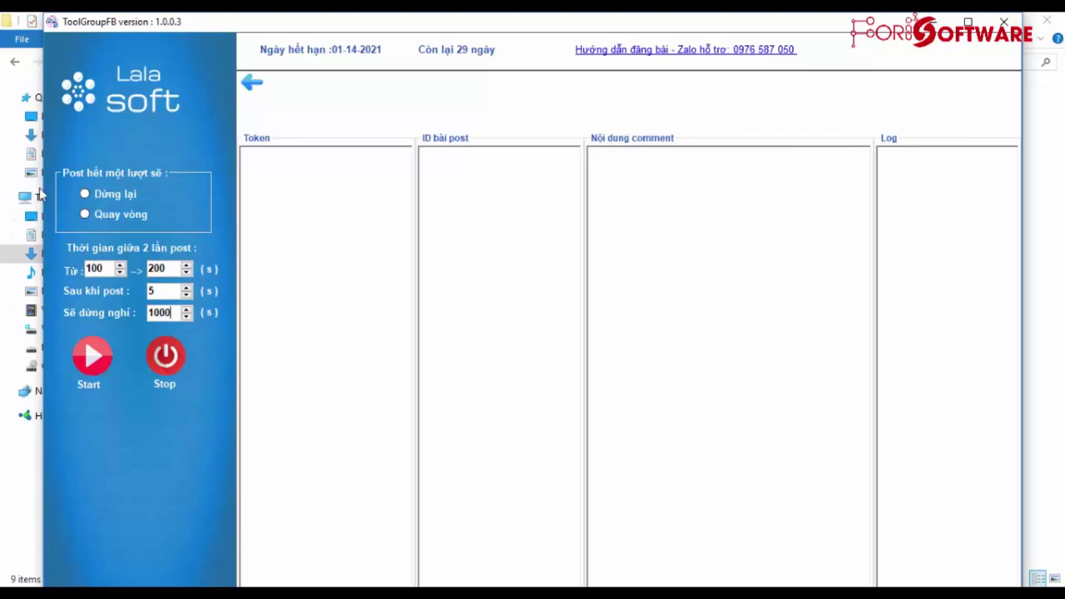
click(84, 194)
click(86, 214)
click(85, 195)
On the Đăng bài group page, choose Dừng lại and set a 100 to 200 s interval with a 300 s rest after 5 posts
click(260, 84)
click(412, 204)
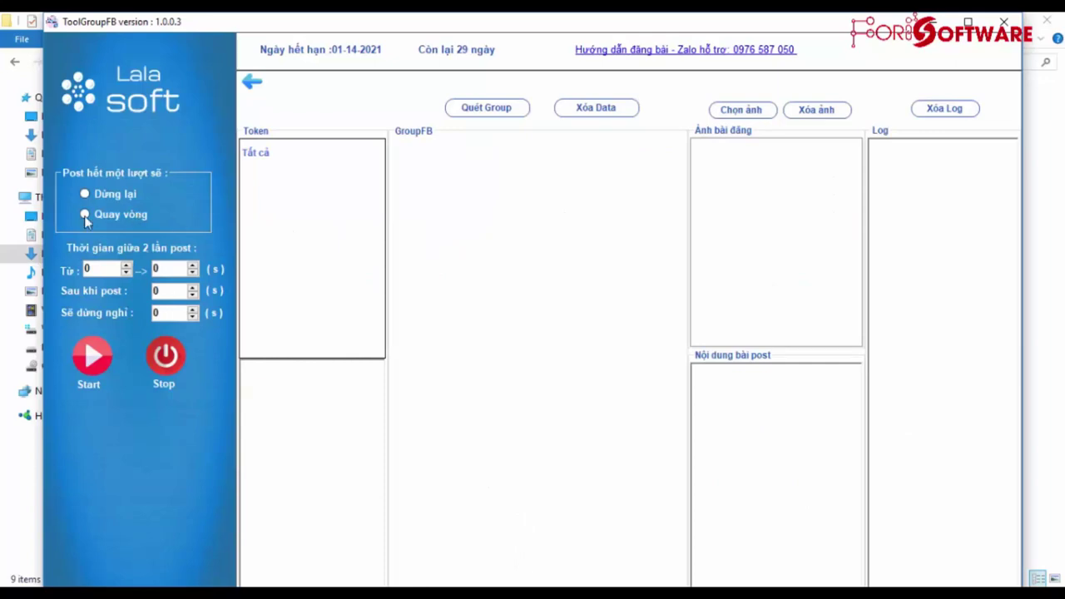
click(85, 196)
double_click(103, 267)
text(100)
click(166, 268)
drag(166, 291, 150, 323)
text(5)
Switch to Chrome, load facebook.com in a new tab and dismiss the translation prompt
mouse_move(332, 583)
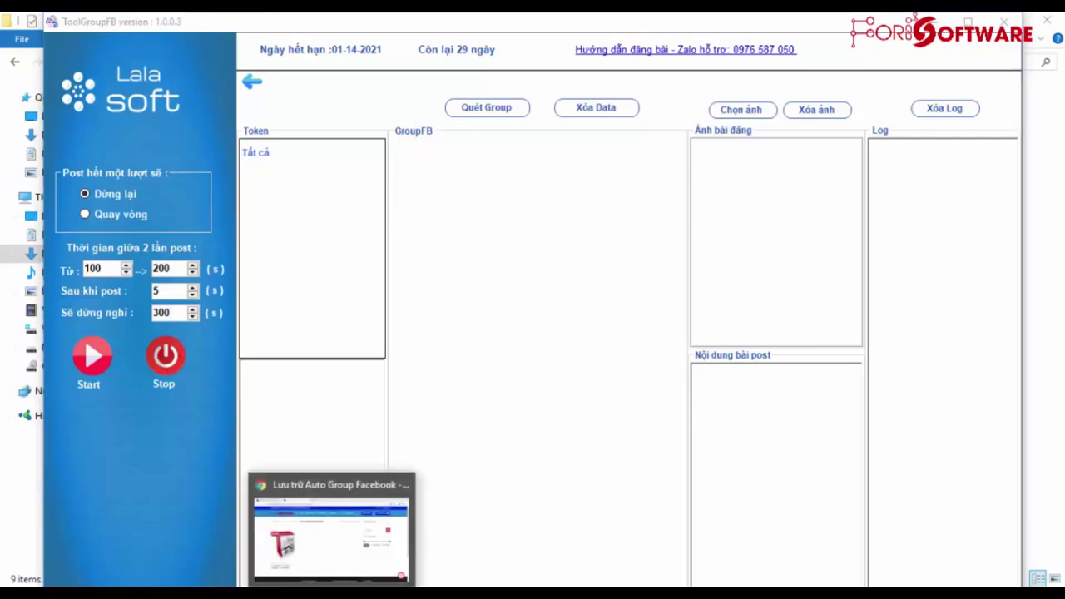
click(333, 532)
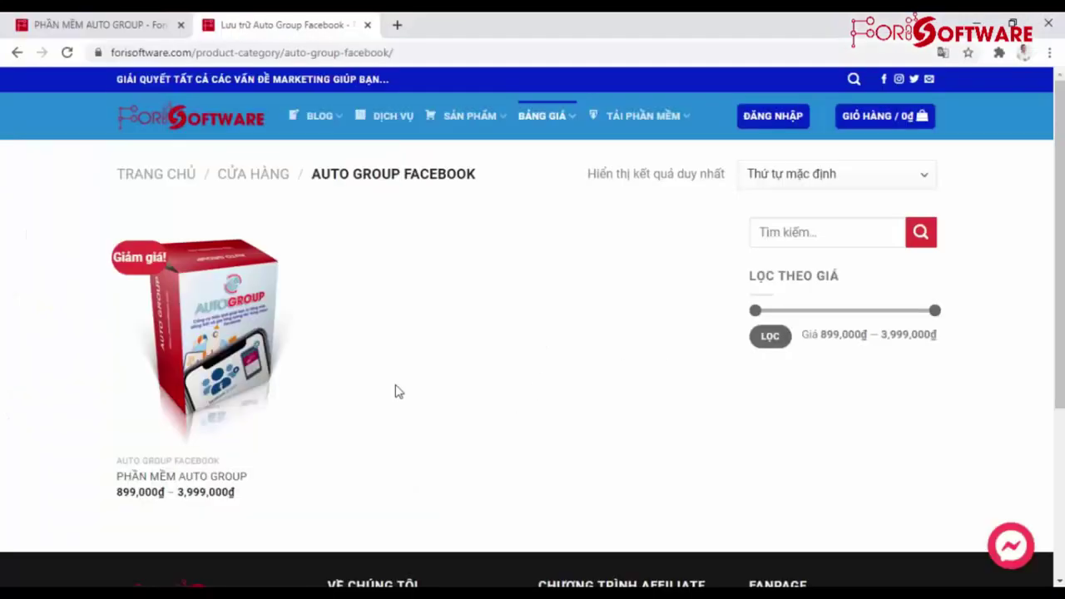
click(397, 25)
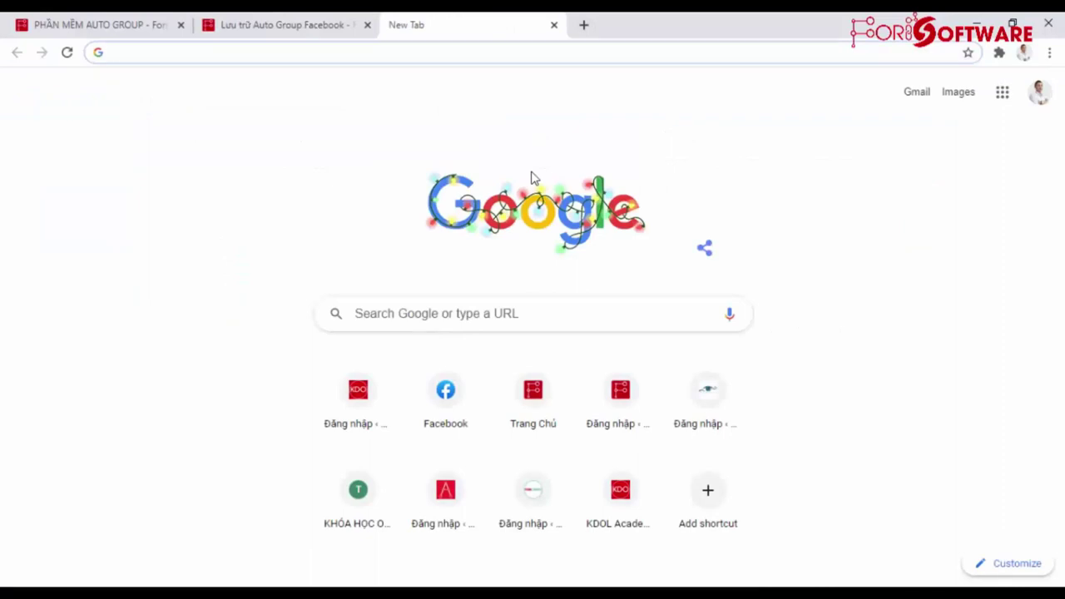
text(facebook.com)
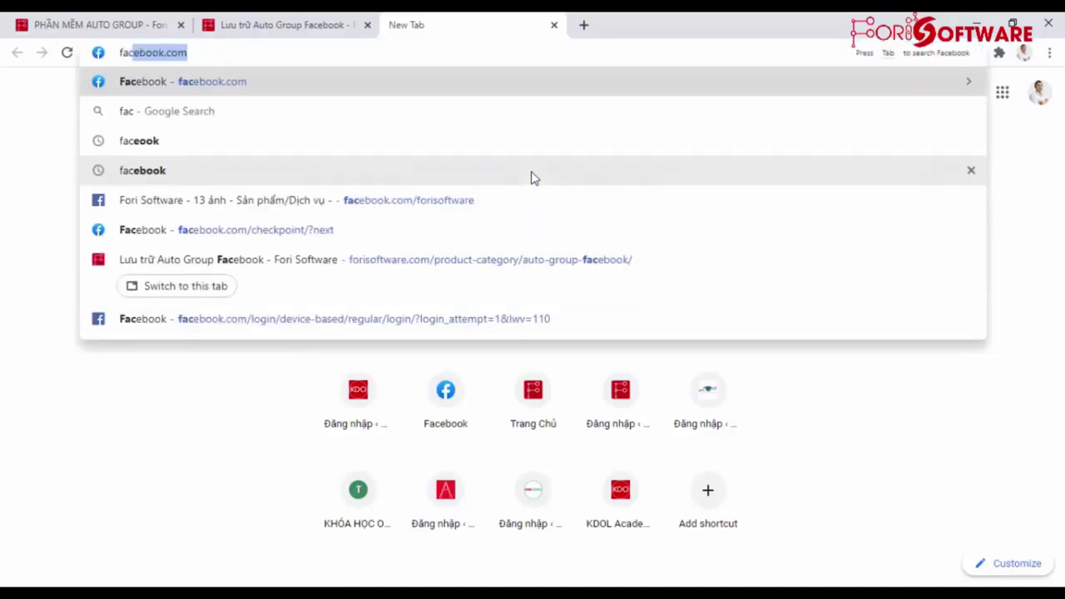
key(Return)
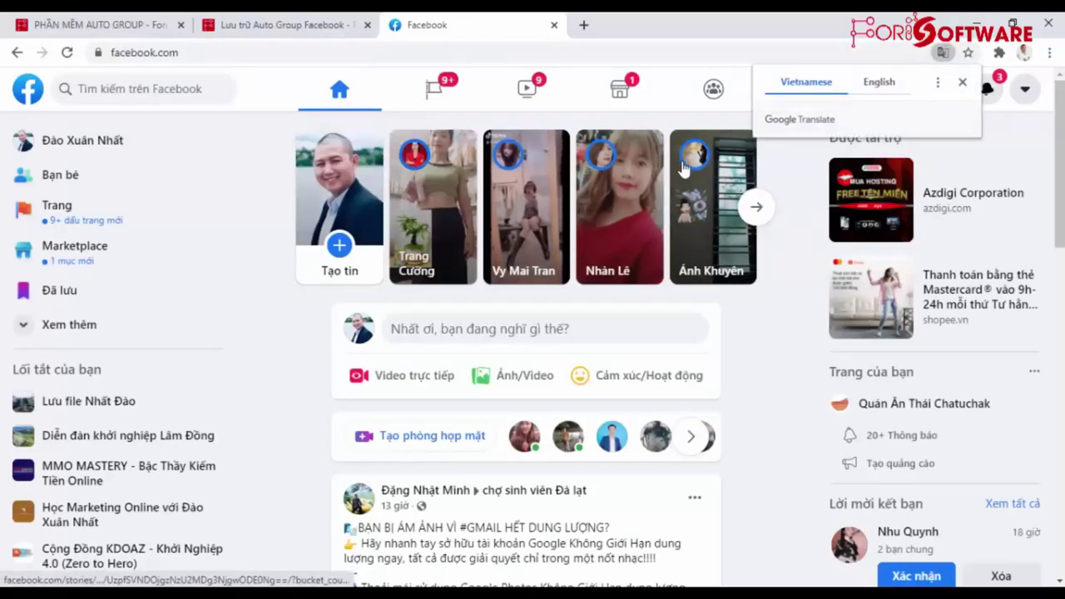
click(963, 85)
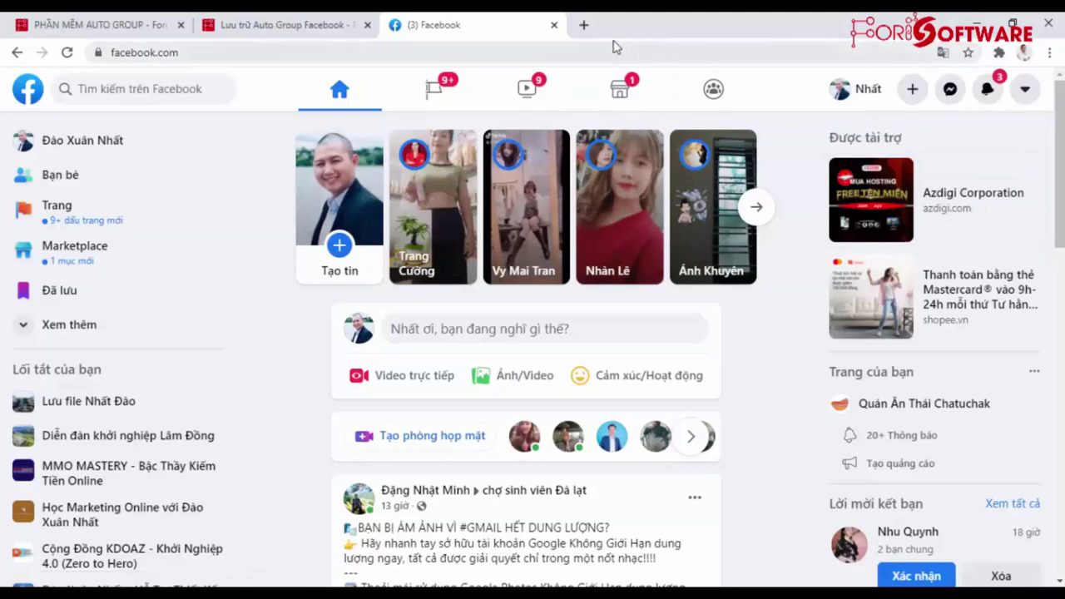
Open the Get Cookie Token extension page in a new tab through forisoftware.com/get-cookie
click(583, 25)
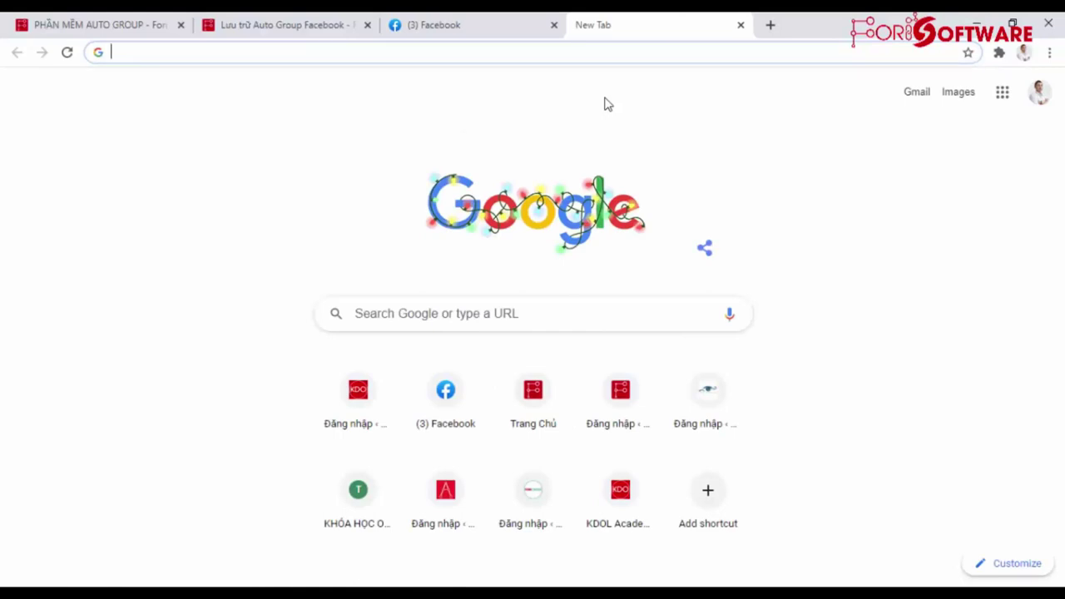
text(f)
key(Right)
text(/)
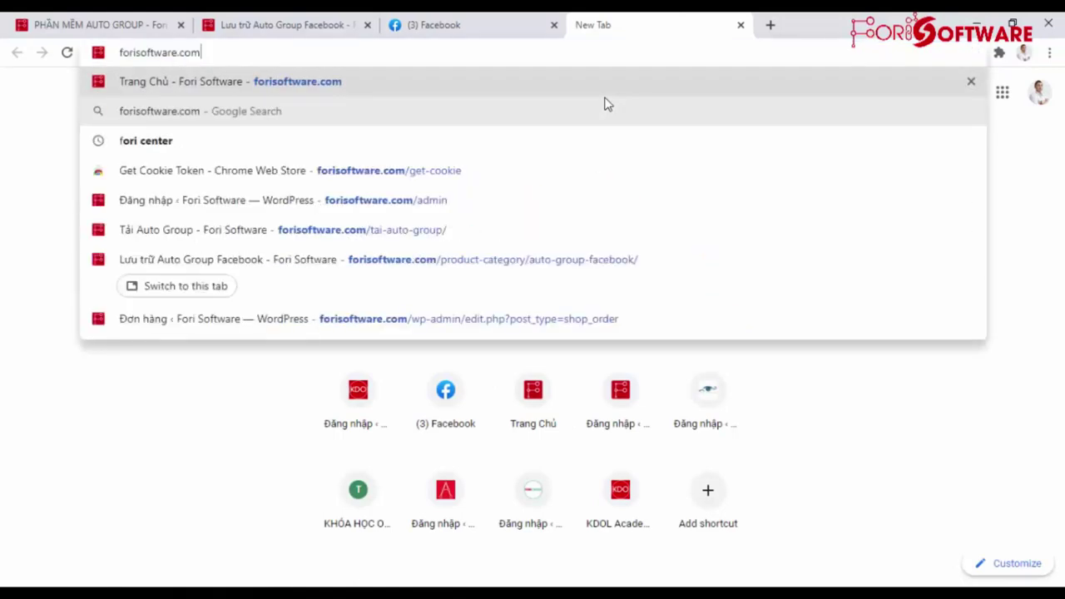
text(g)
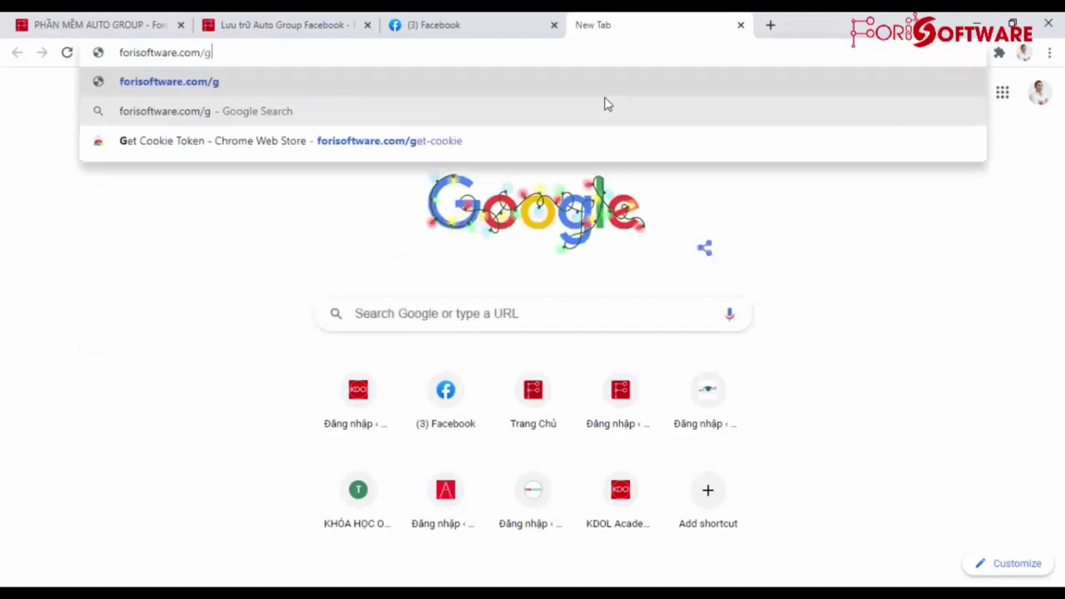
click(475, 141)
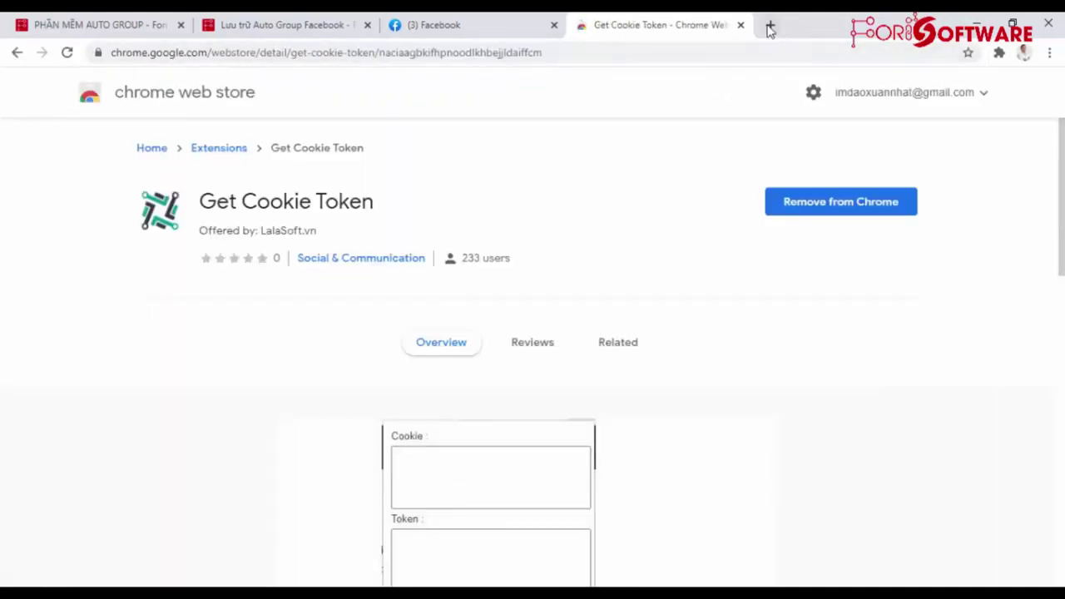
Open forisoftware.com/cookie in a new tab and review the manual and extension-based instructions for getting Facebook cookies
click(769, 30)
text(fo)
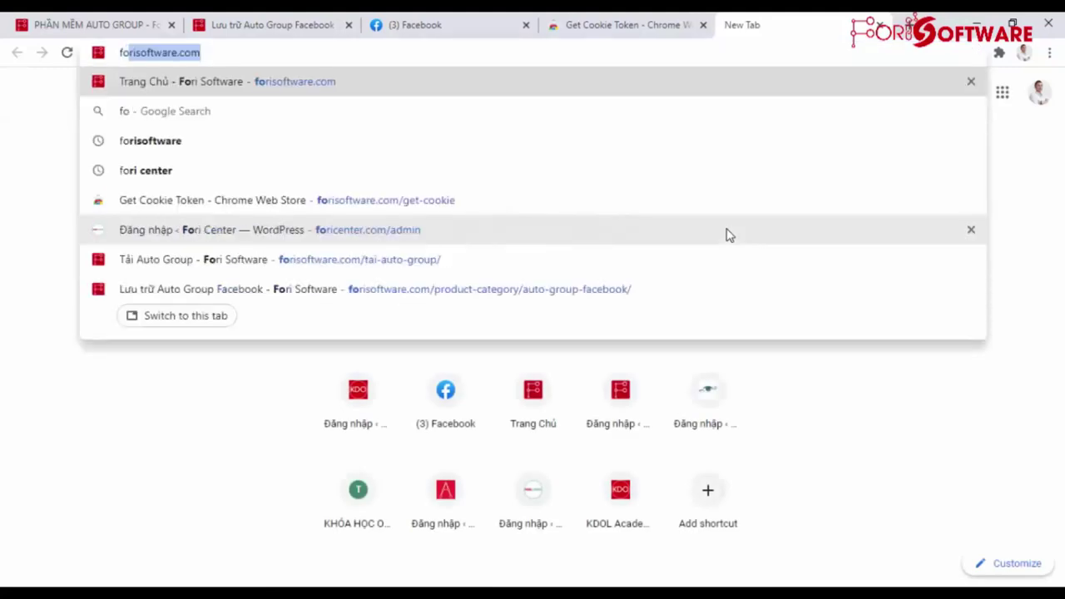
key(Right)
text(/c)
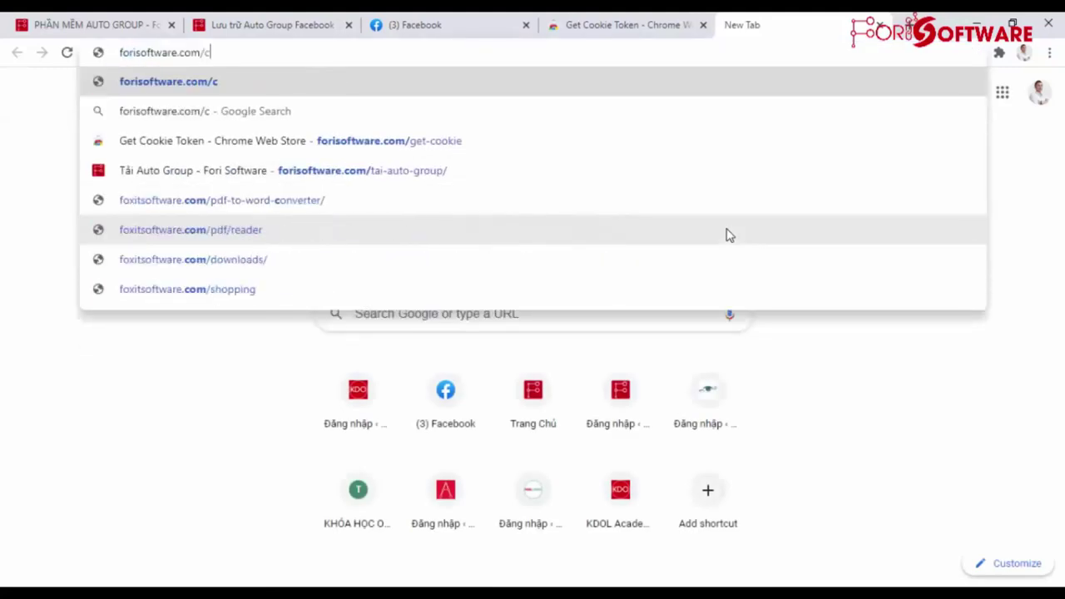
text(ookie)
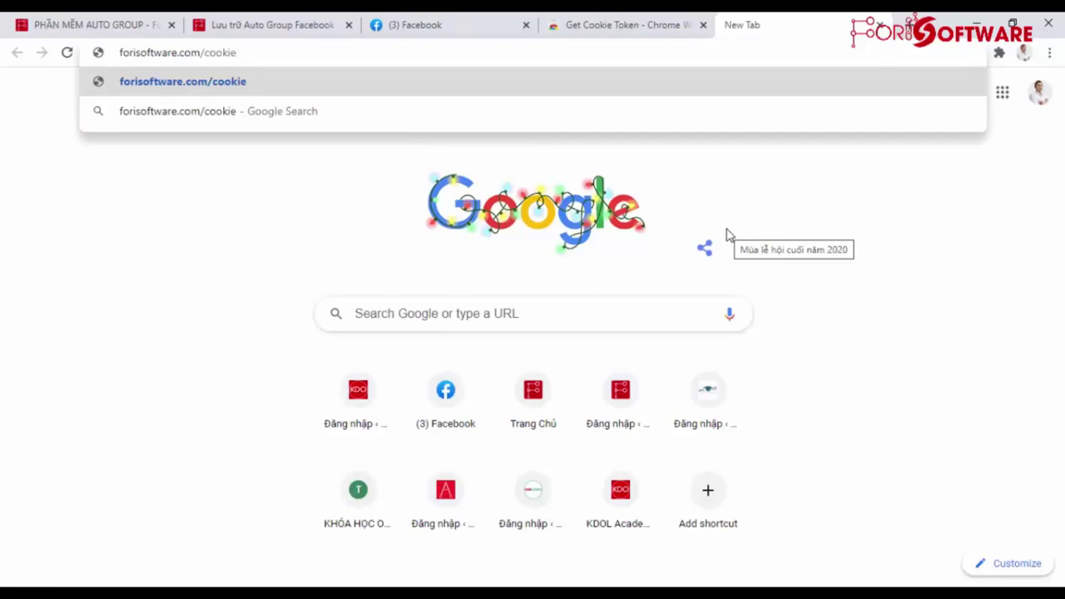
key(Return)
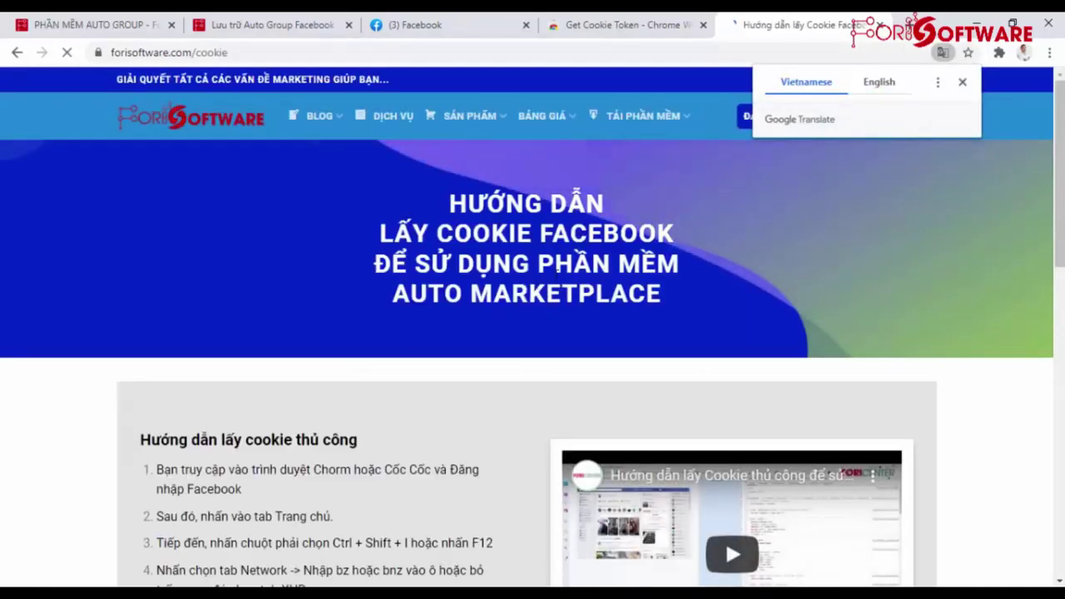
scroll(797, 330, down, 3)
scroll(587, 358, down, 6)
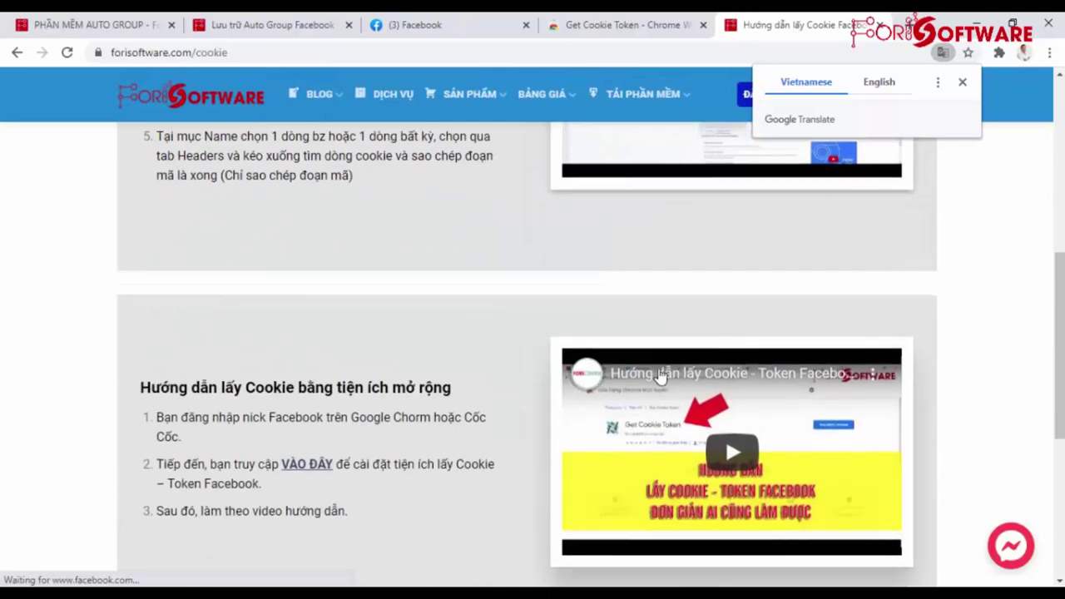
scroll(620, 360, up, 2)
scroll(620, 360, up, 10)
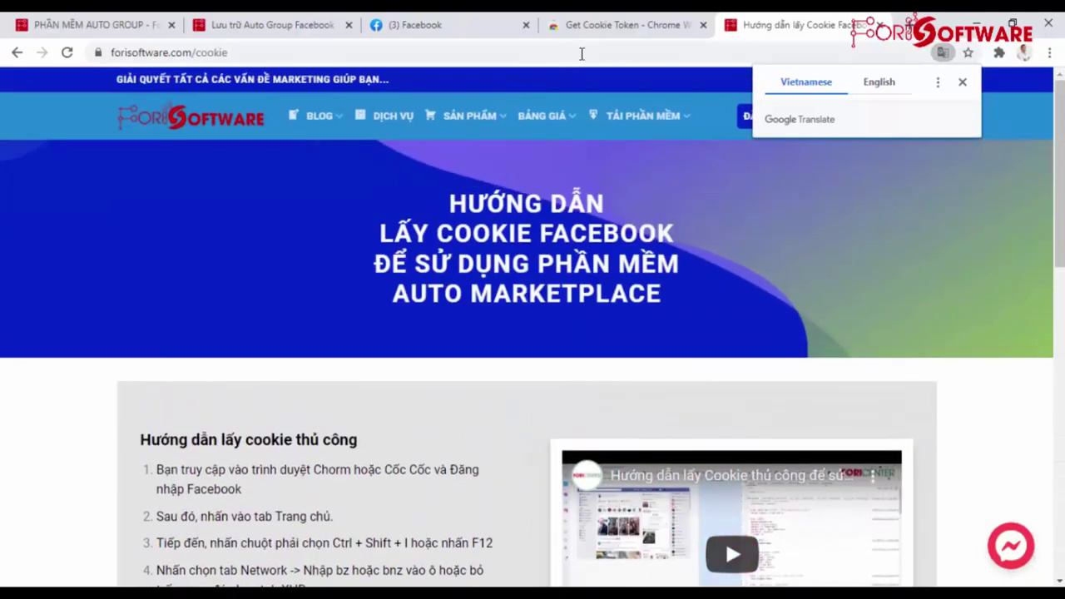
Return to the Get Cookie Token tab and load the forisoftware.com/get-cookie address there again
click(613, 26)
click(272, 53)
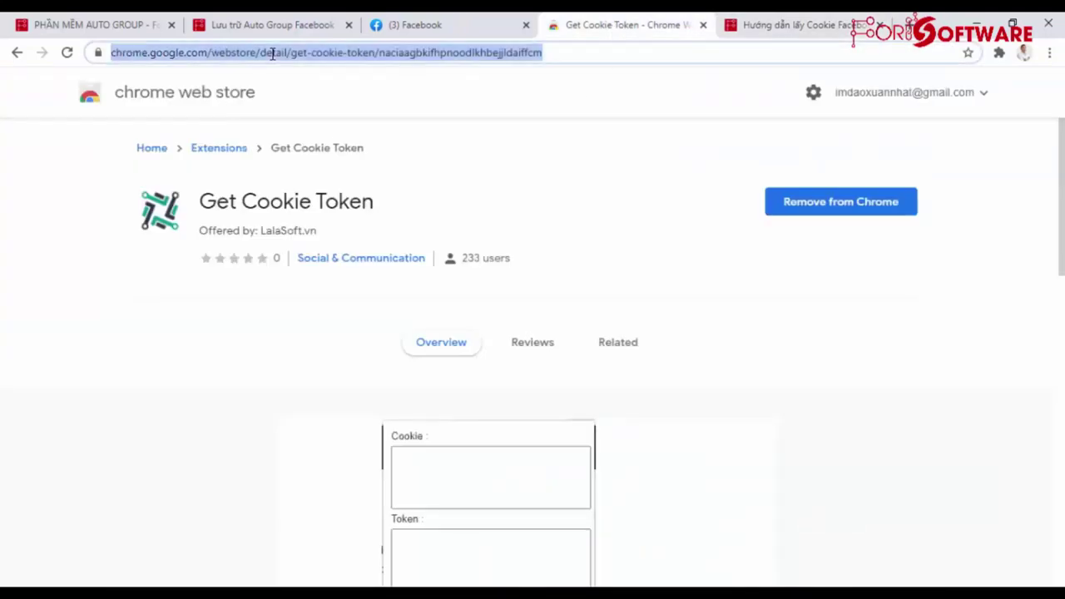
text(fo)
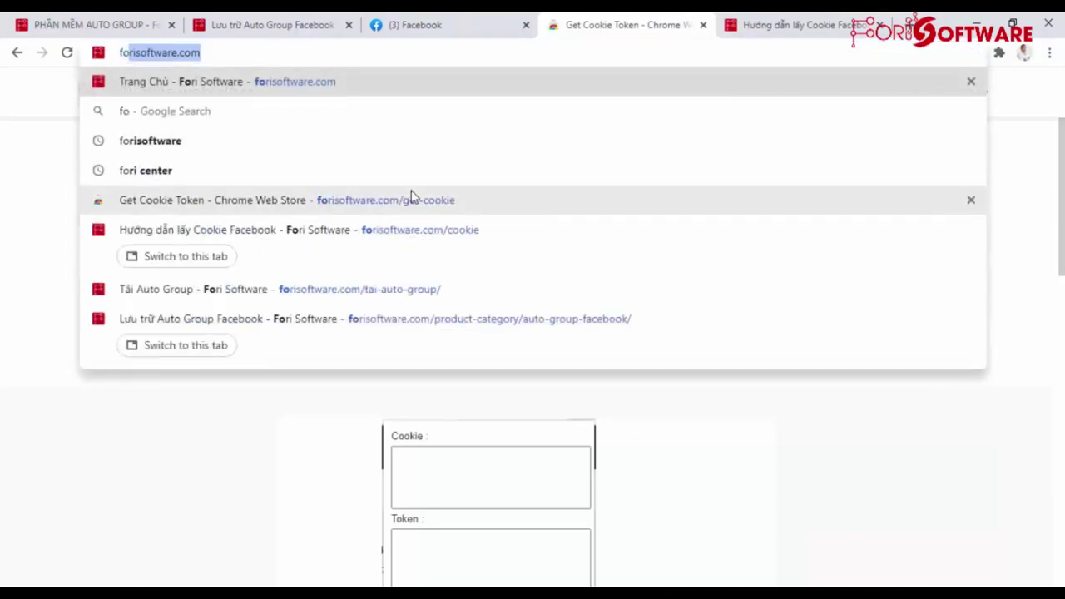
key(Down)
key(Down)
key(Down)
key(Down)
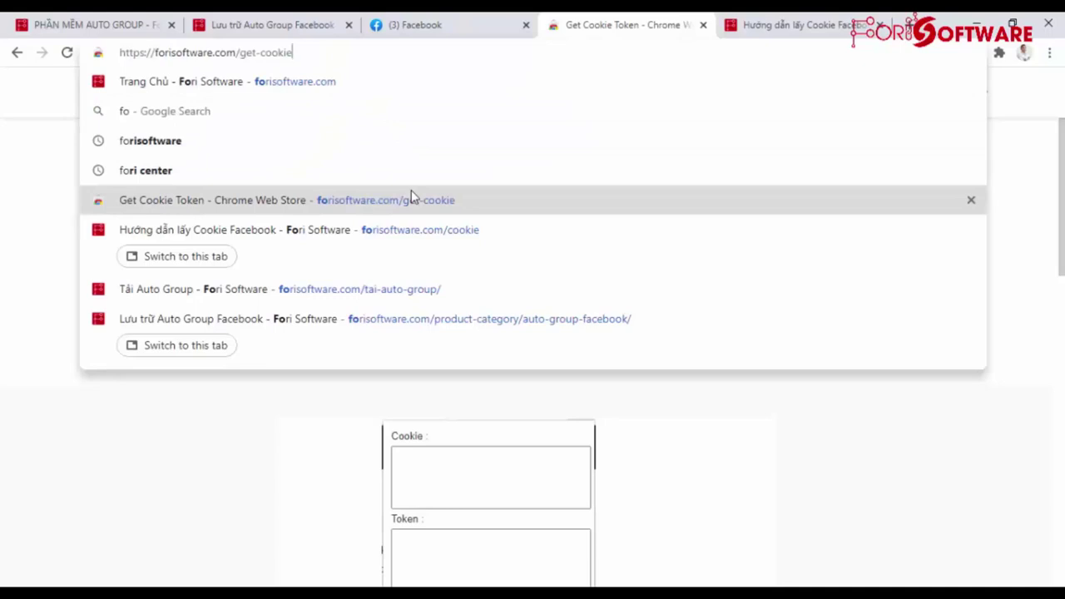
key(Return)
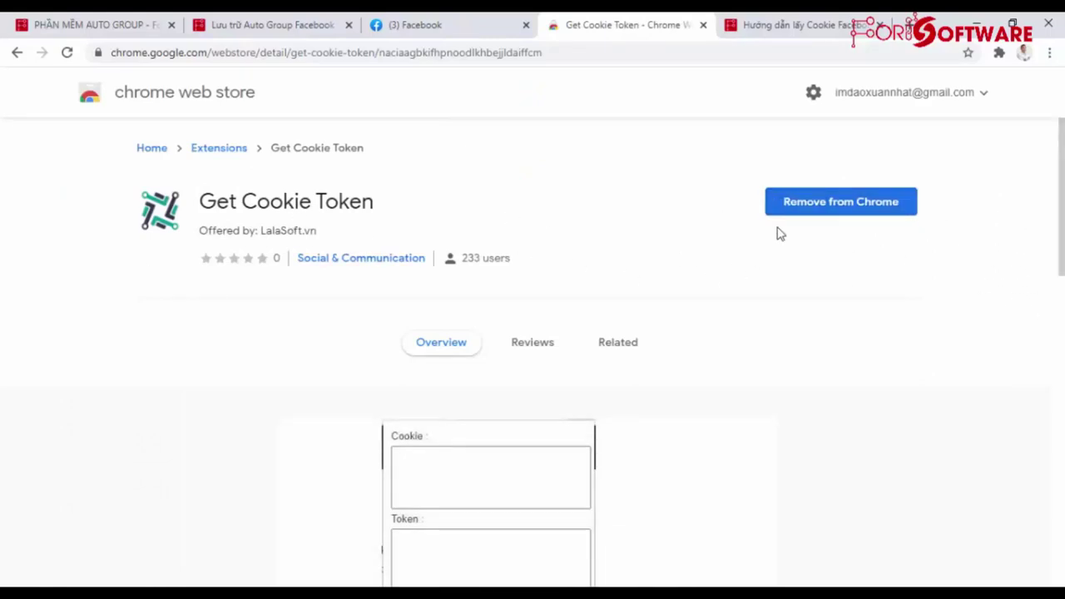
On the Facebook tab, generate the account's token with the Get Cookie Token extension and copy it
click(998, 53)
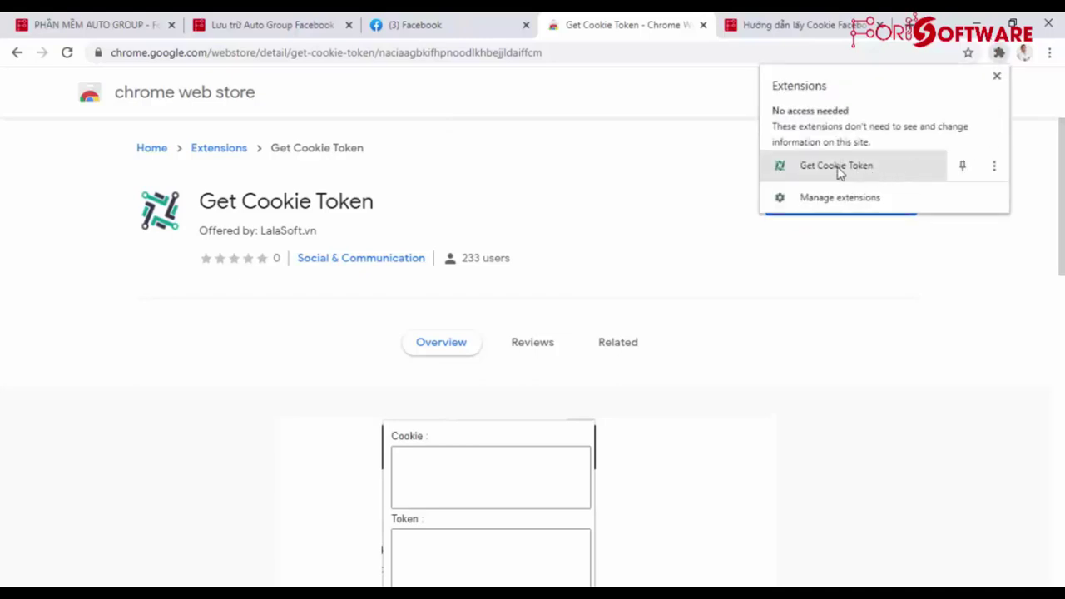
click(882, 175)
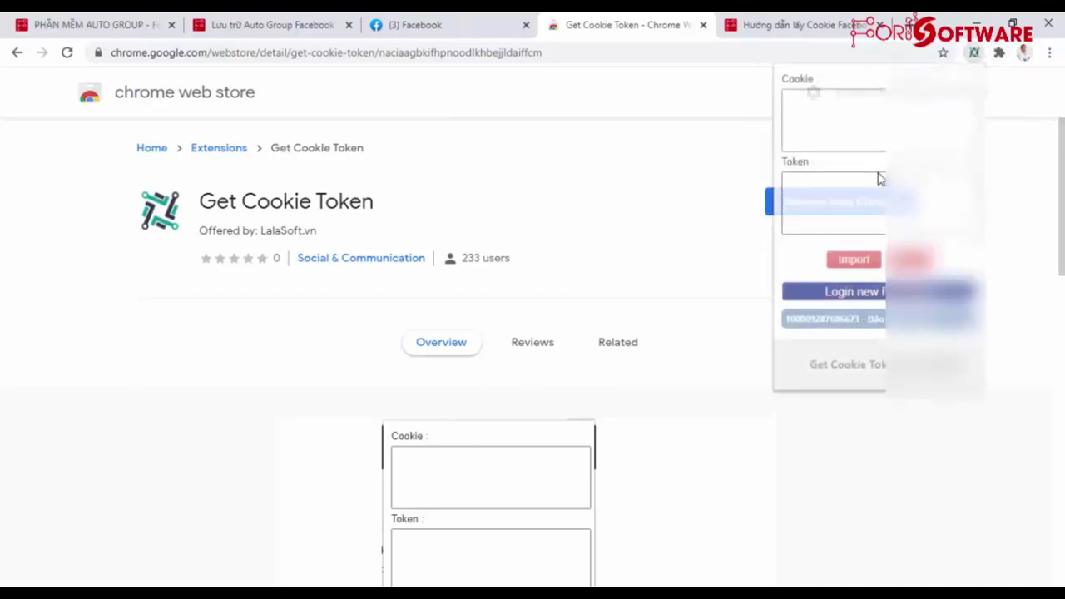
click(435, 24)
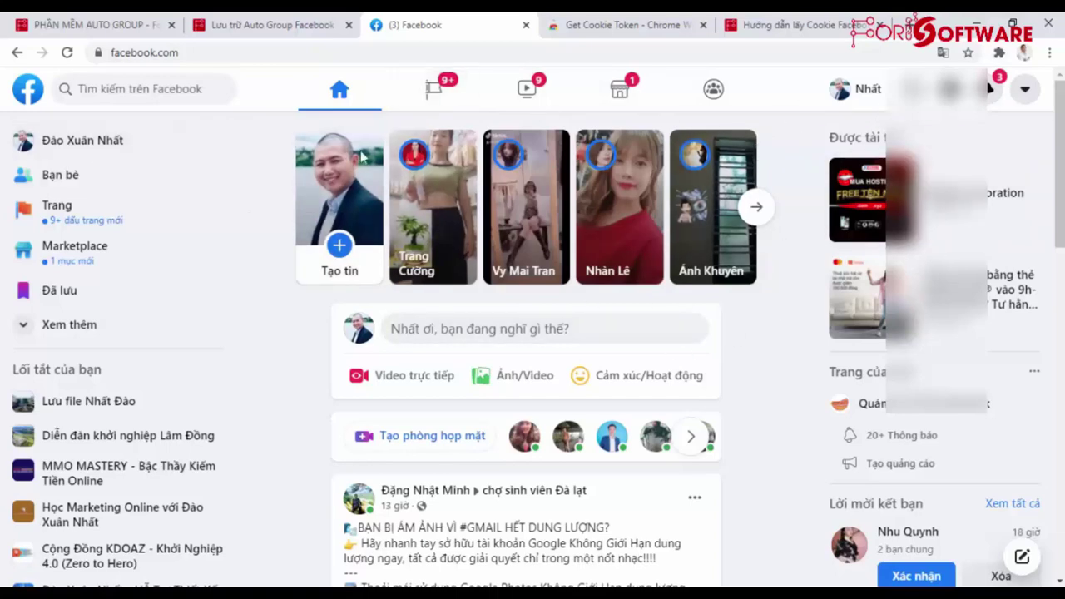
click(999, 53)
click(814, 167)
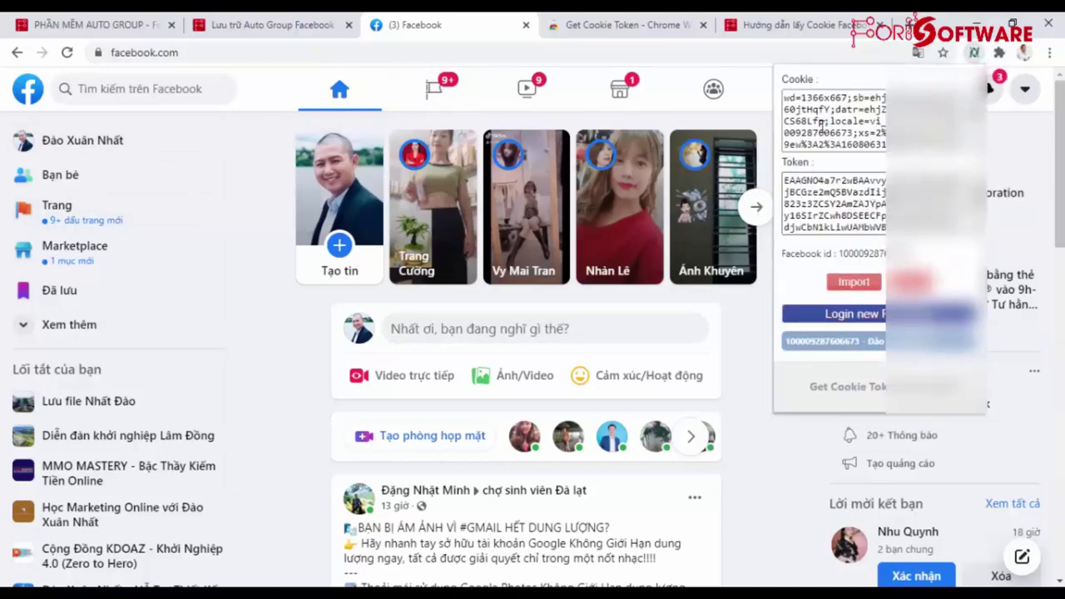
click(821, 125)
click(853, 189)
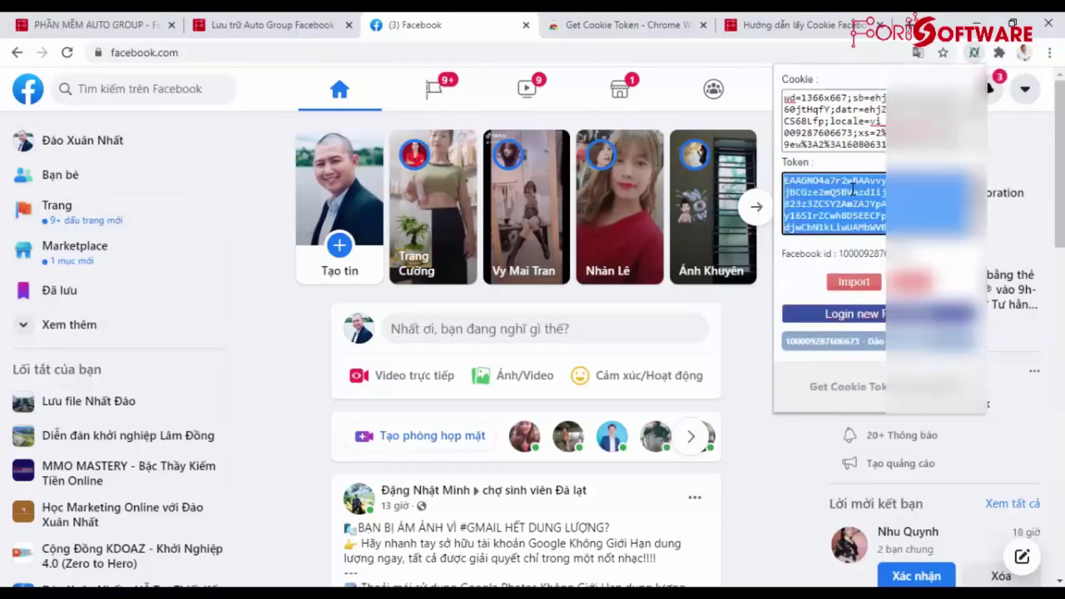
right_click(853, 190)
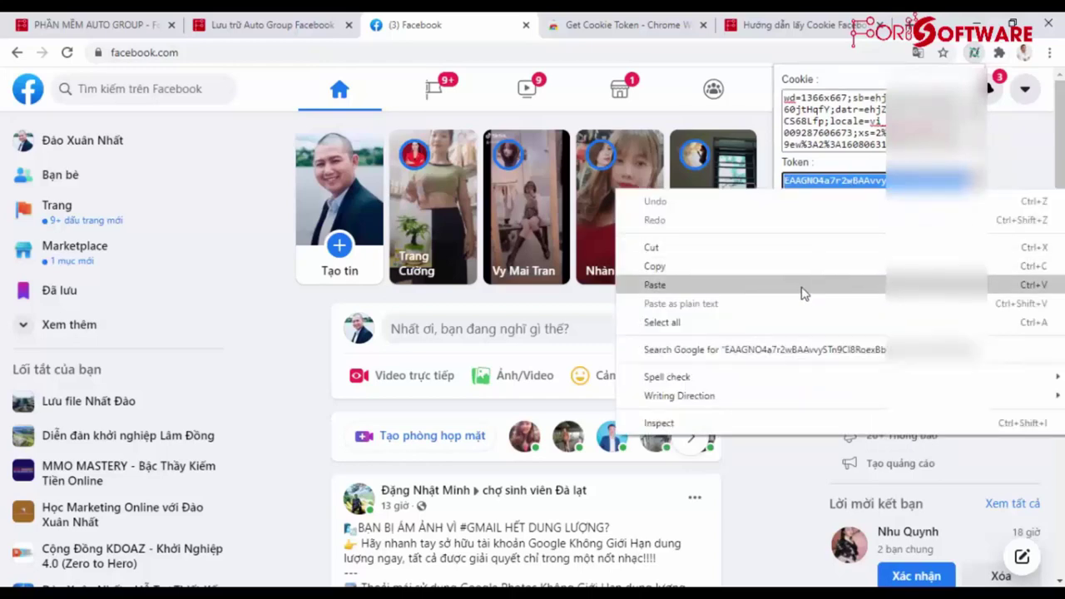
click(816, 266)
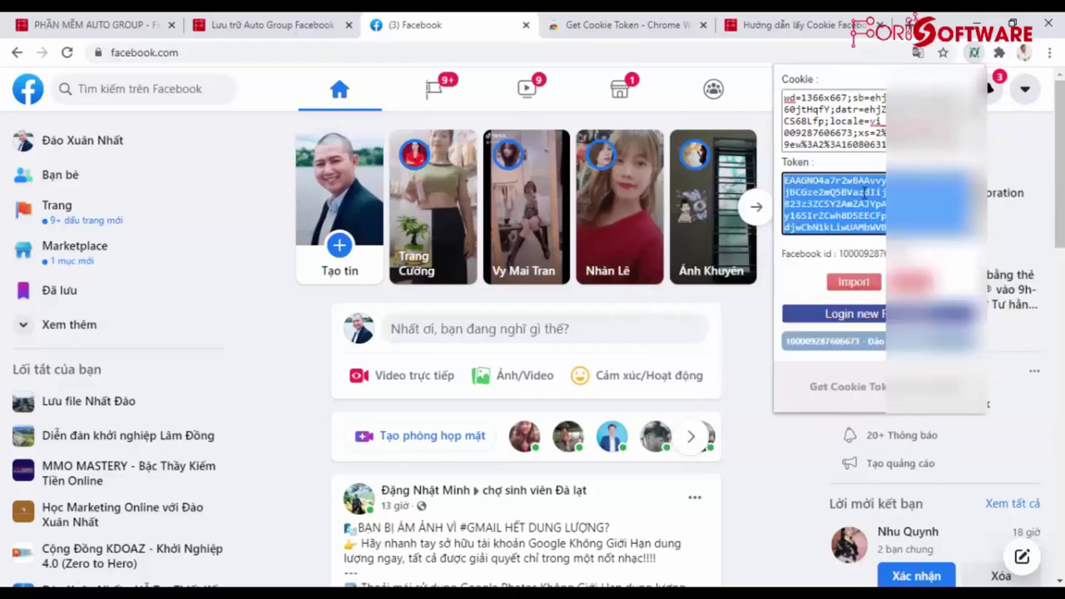
Switch to ToolGroupFB, paste the access token into the token entry area and scan the account's groups
key(alt+Tab)
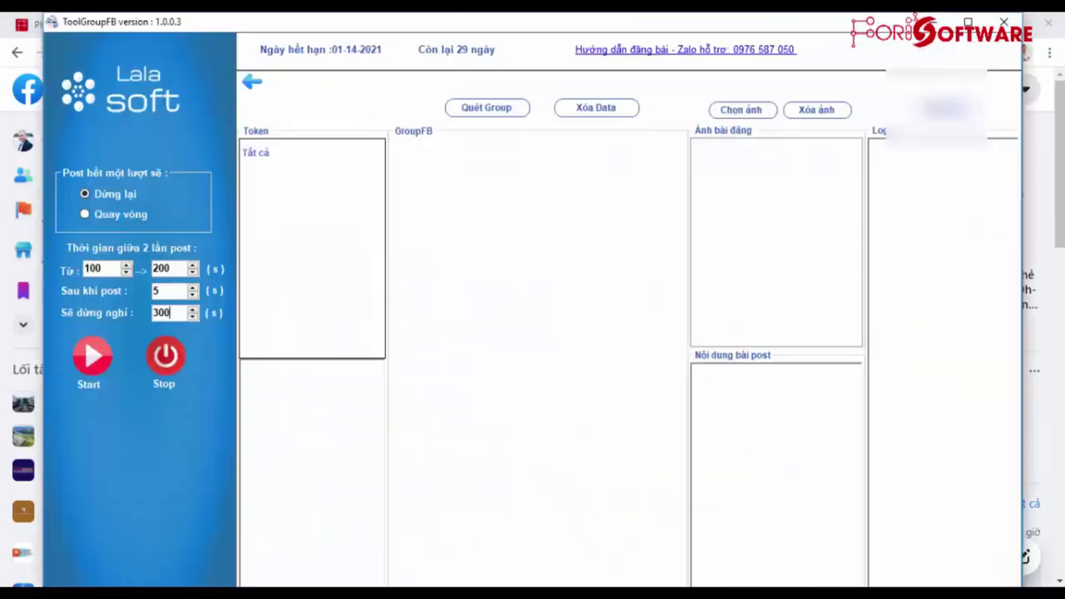
click(292, 385)
key(ctrl+v)
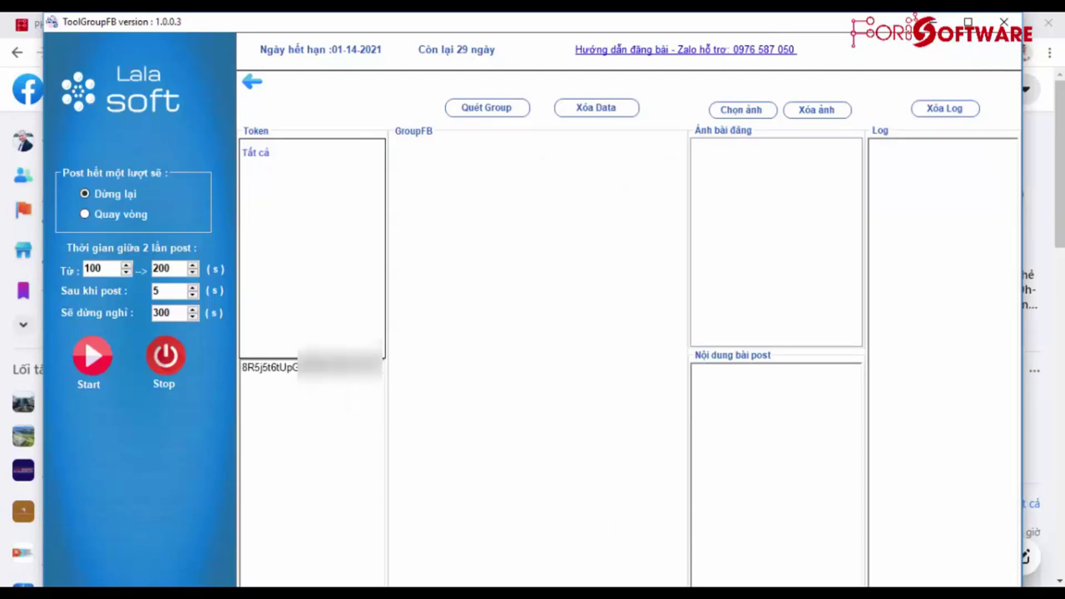
key(ctrl+a)
key(BackSpace)
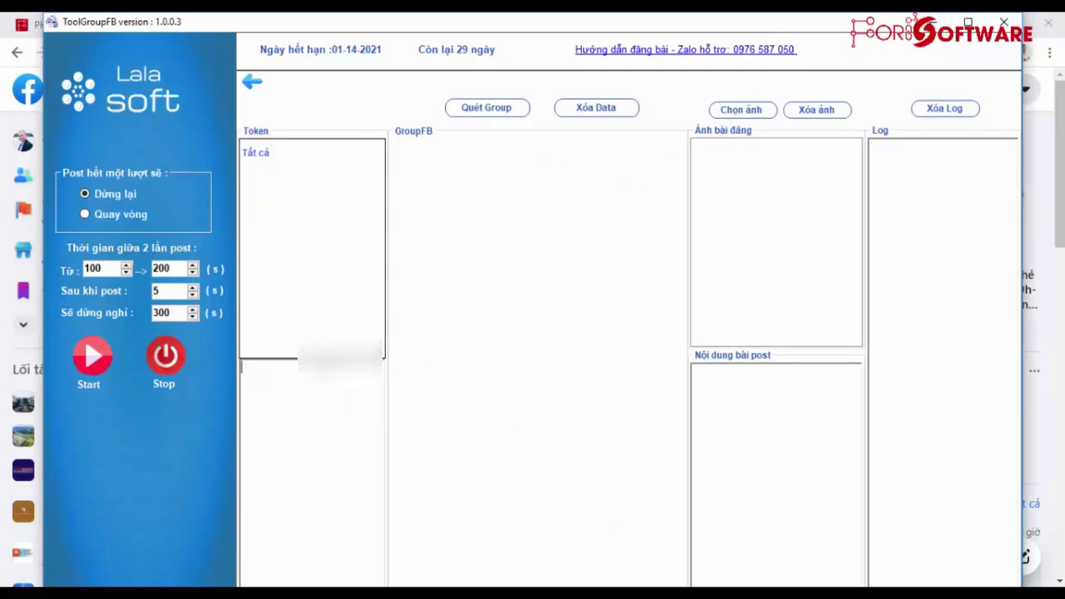
key(ctrl+v)
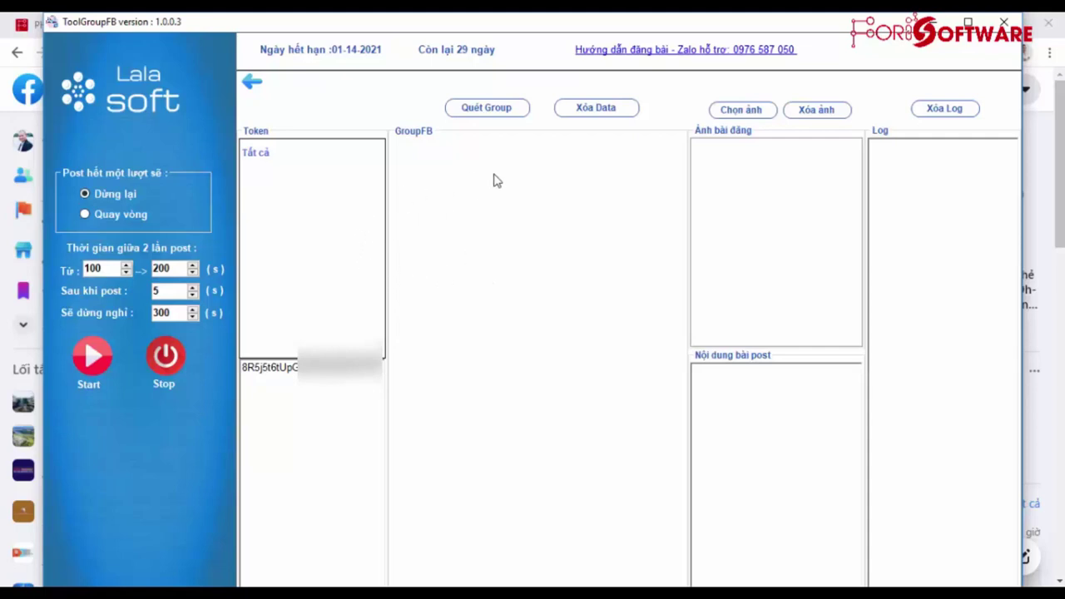
click(494, 111)
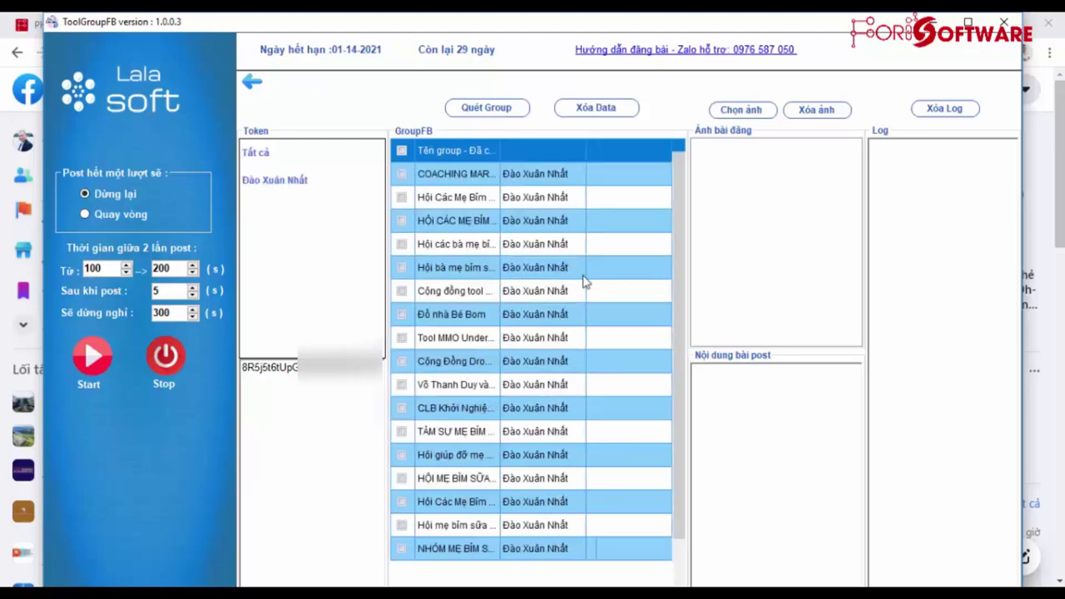
mouse_move(678, 158)
mouse_down()
mouse_move(678, 445)
mouse_move(666, 261)
mouse_move(676, 140)
mouse_up()
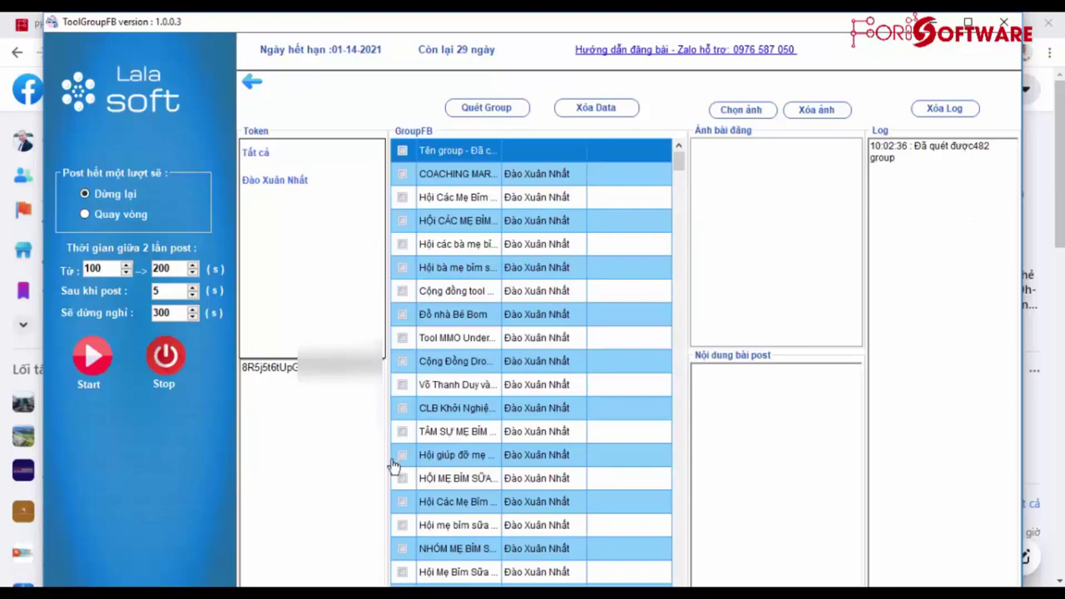
Switch to the Cốc Cốc browser and copy the second Facebook account's token from the Get Cookie Token extension
click(316, 540)
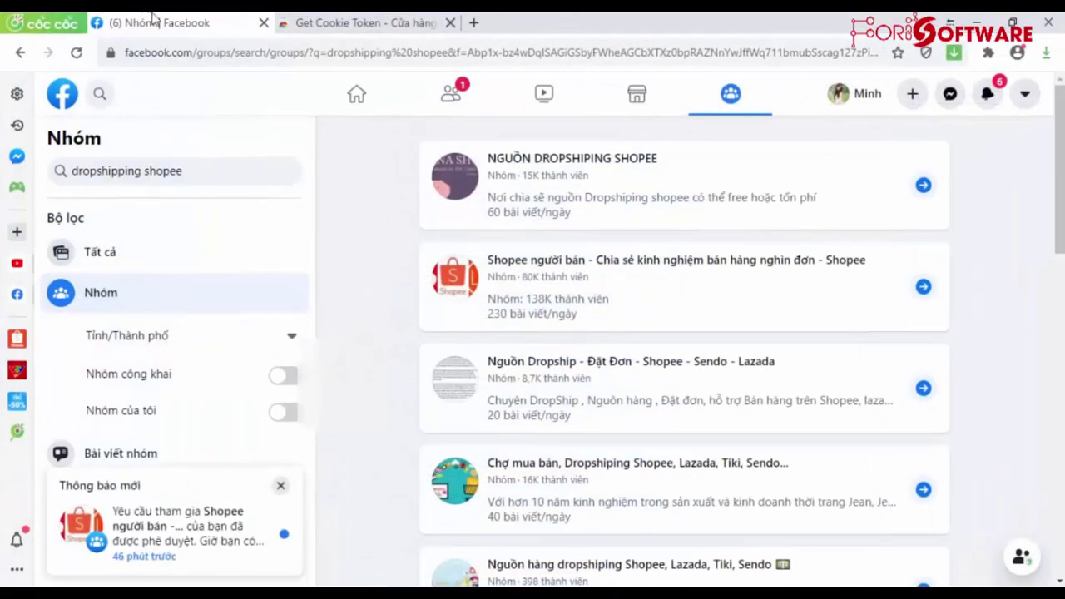
click(376, 25)
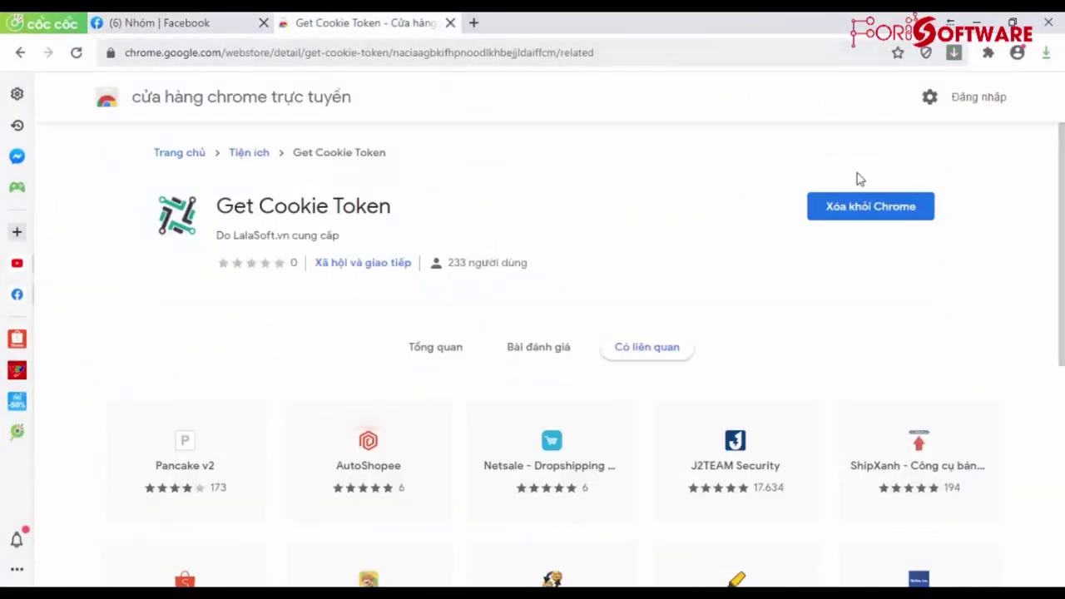
click(138, 23)
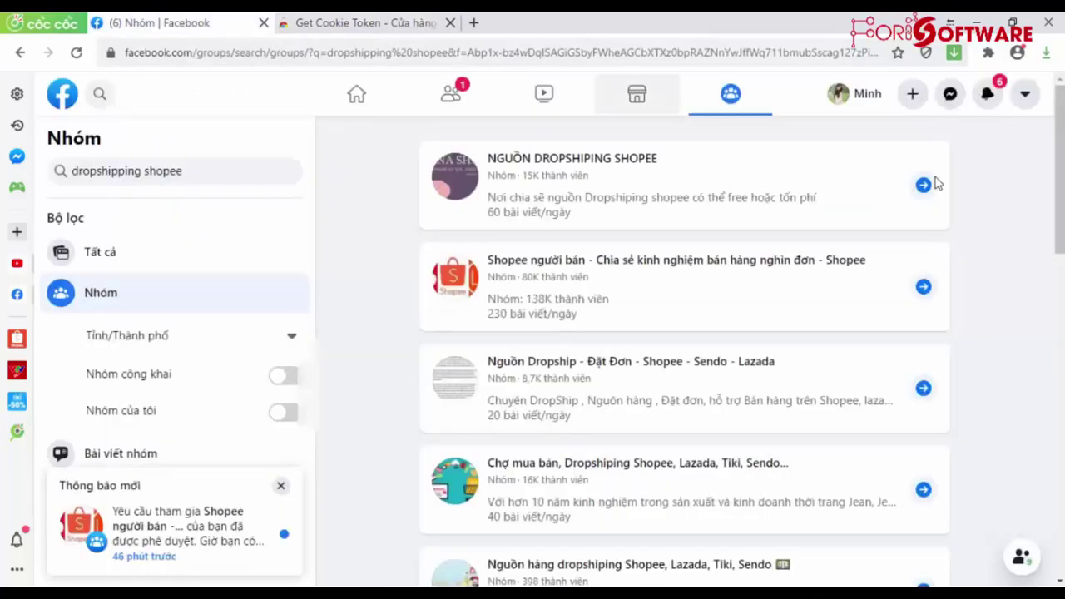
click(988, 52)
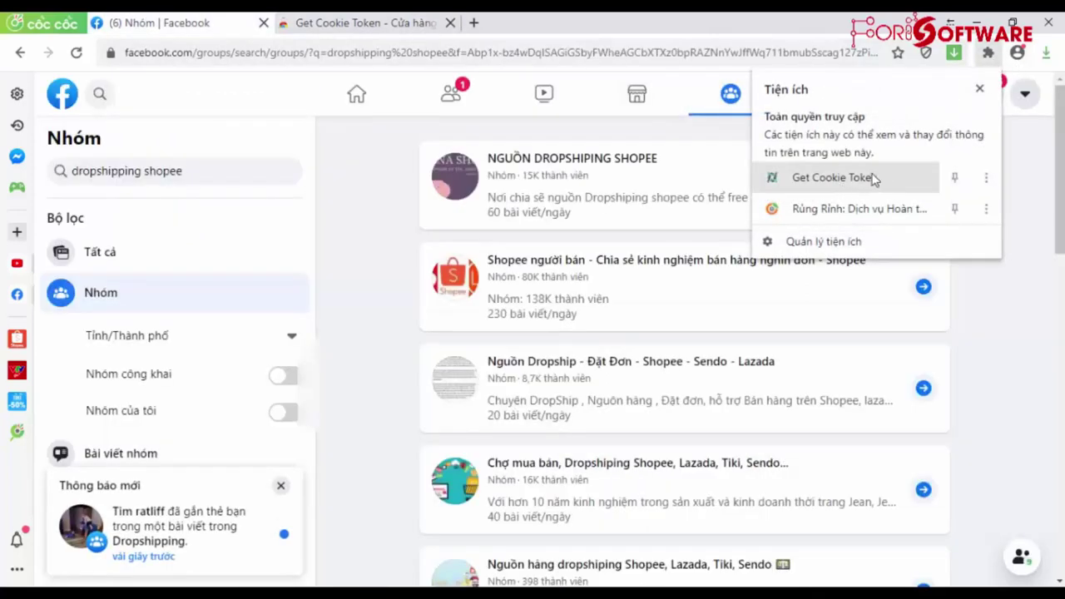
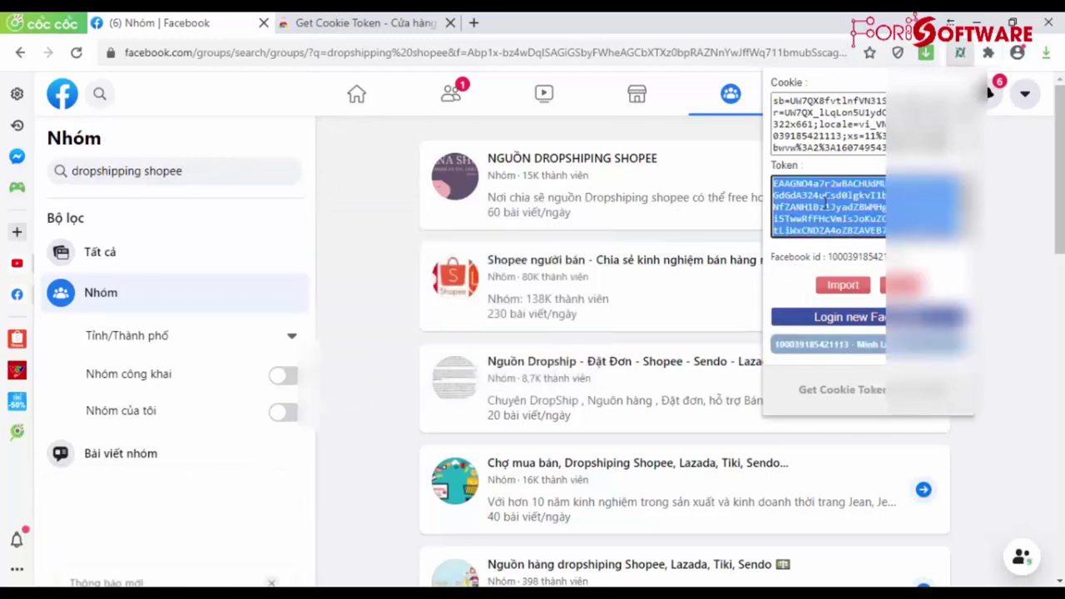
right_click(826, 200)
click(747, 285)
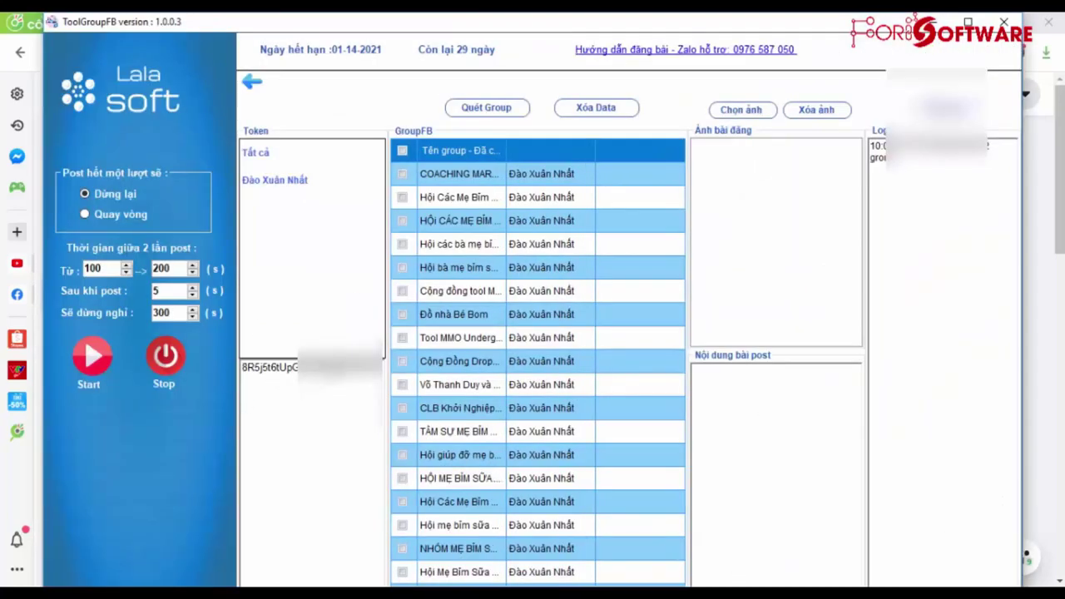
Add the second account's access token below the first one in ToolGroupFB and scan the groups again
click(375, 367)
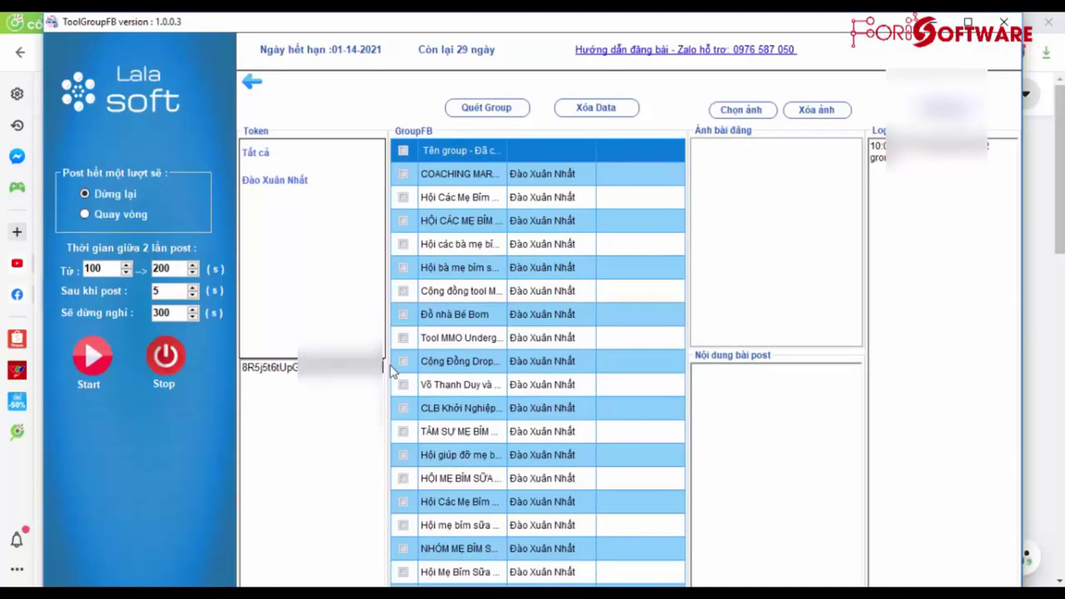
key(ctrl+v)
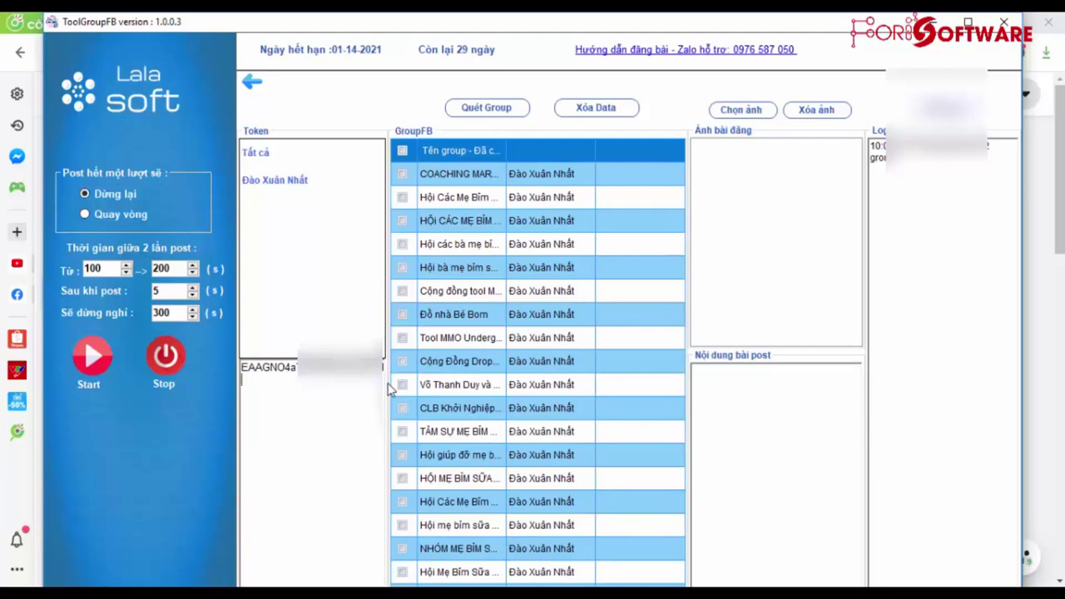
key(ctrl+z)
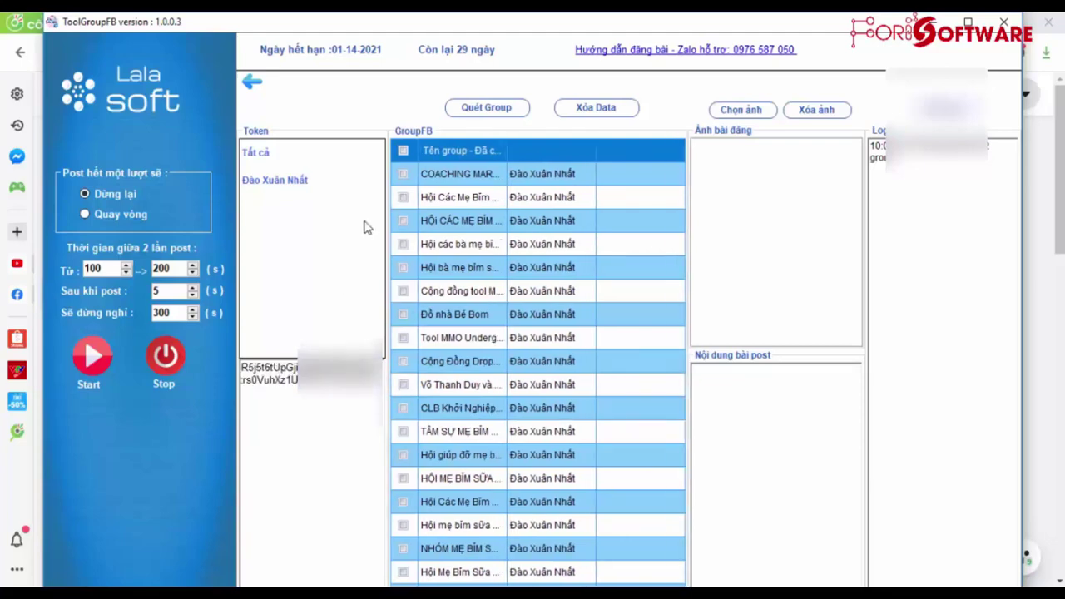
click(481, 108)
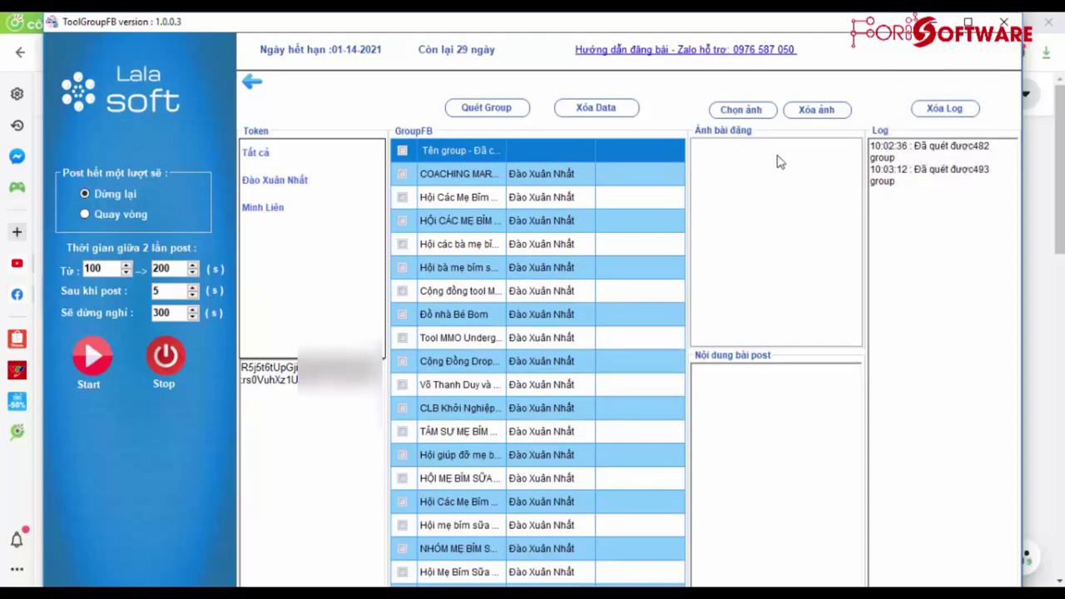
Add the website-design course image (khoa-hoc-thiet-ke-website) from the WOH ACADEMY folder on drive D as the post image
click(741, 109)
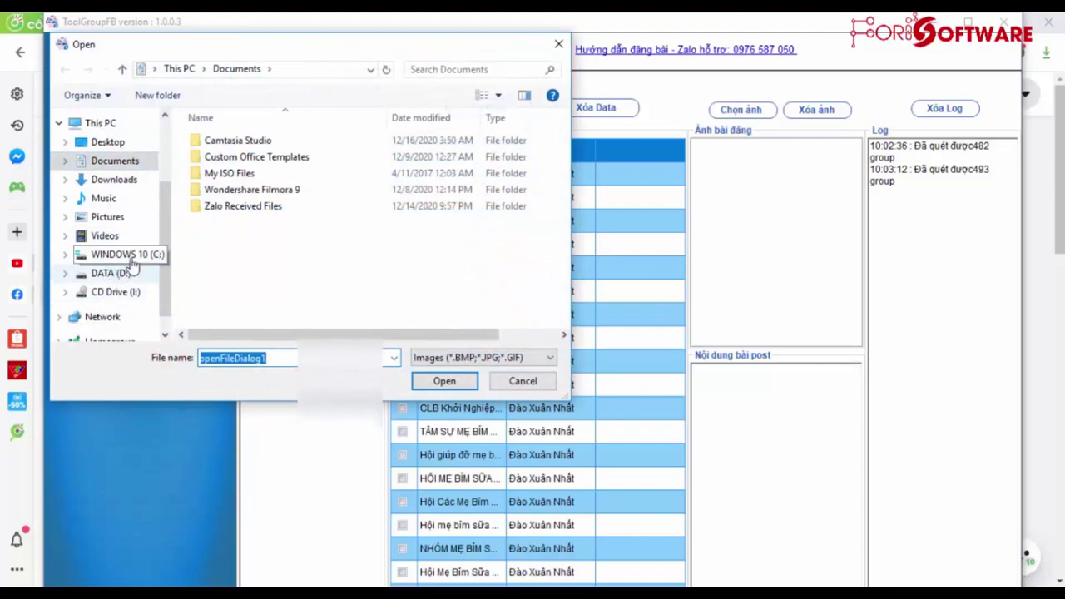
click(108, 273)
scroll(416, 204, down, 3)
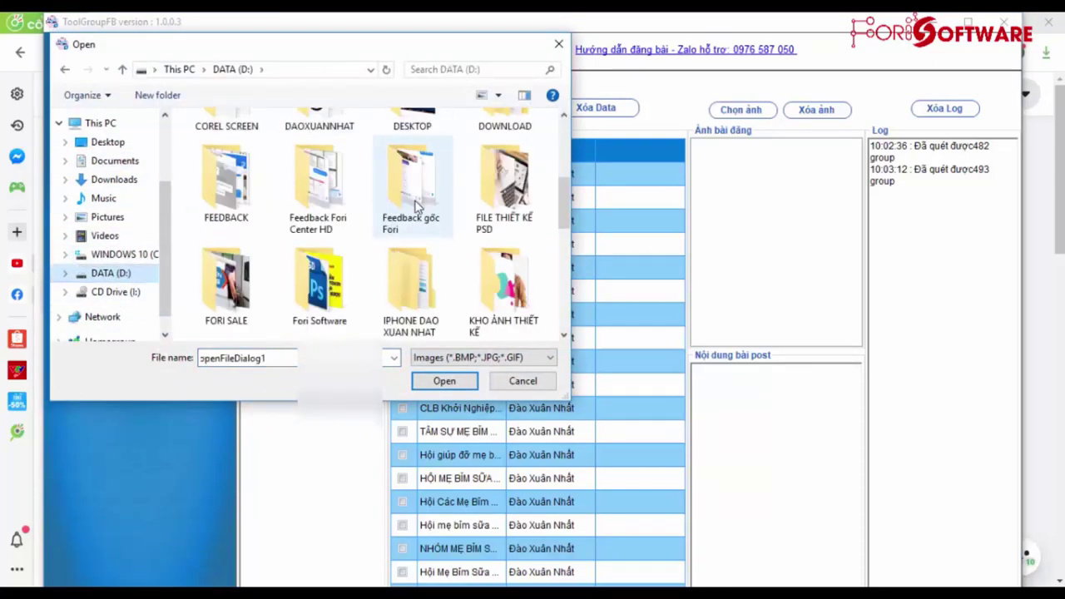
scroll(418, 208, up, 5)
scroll(357, 217, down, 6)
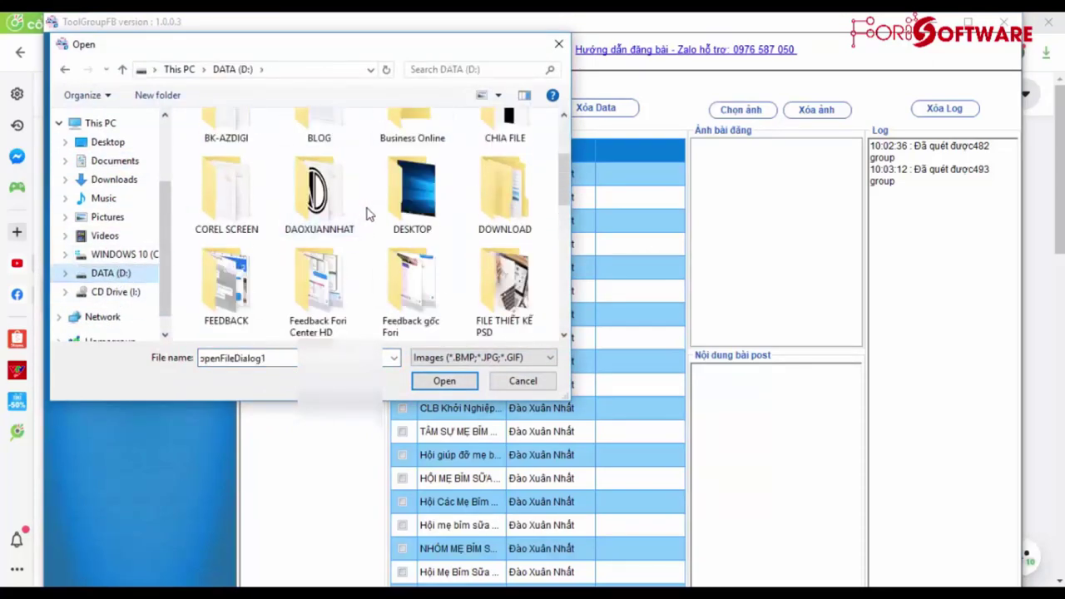
scroll(345, 245, down, 2)
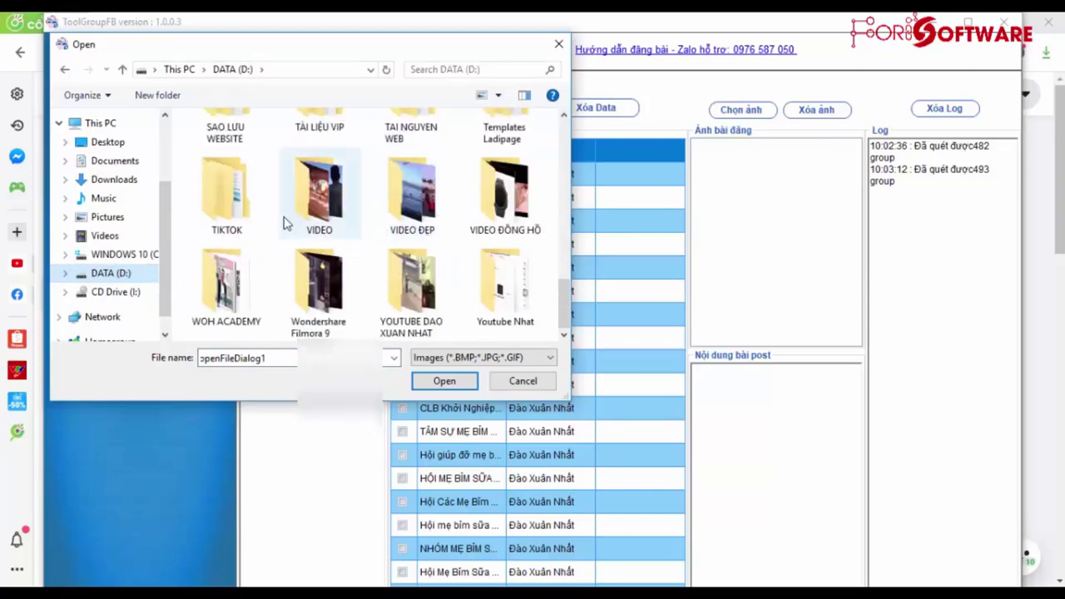
scroll(314, 215, up, 8)
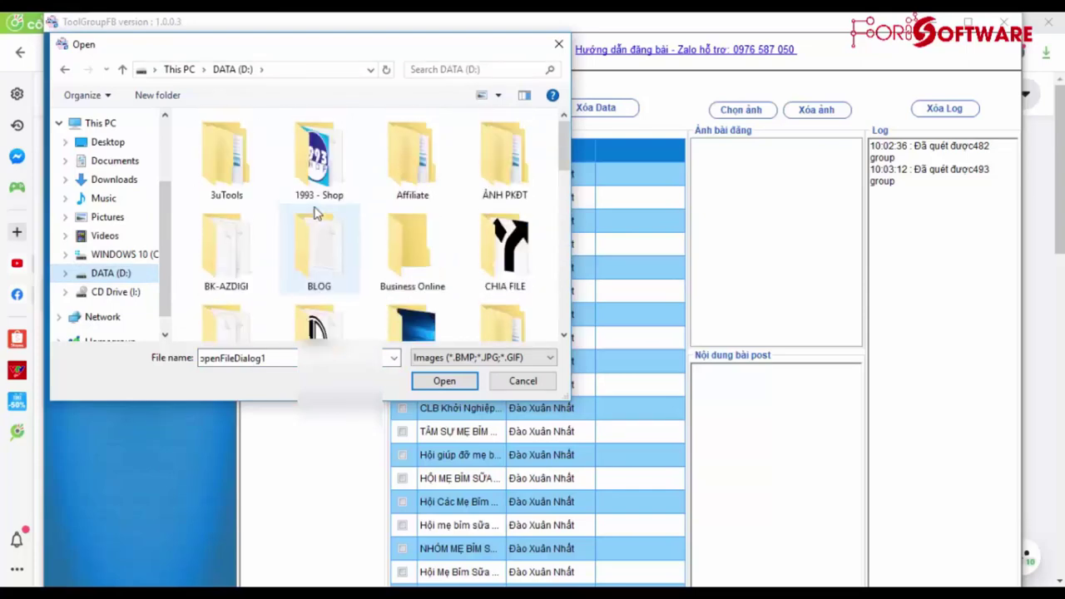
scroll(315, 214, down, 8)
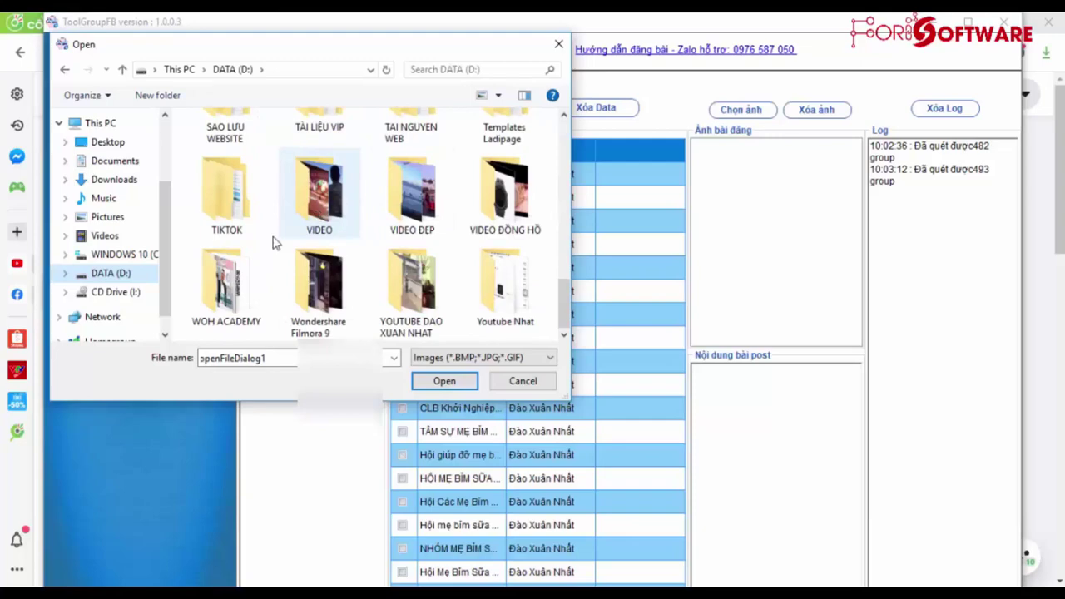
double_click(226, 283)
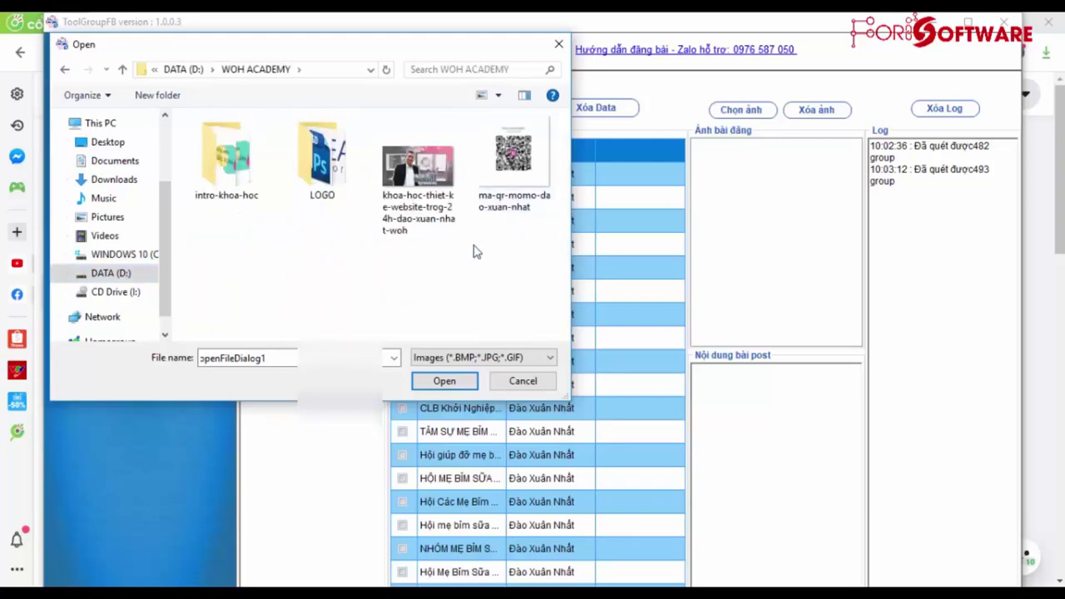
double_click(417, 171)
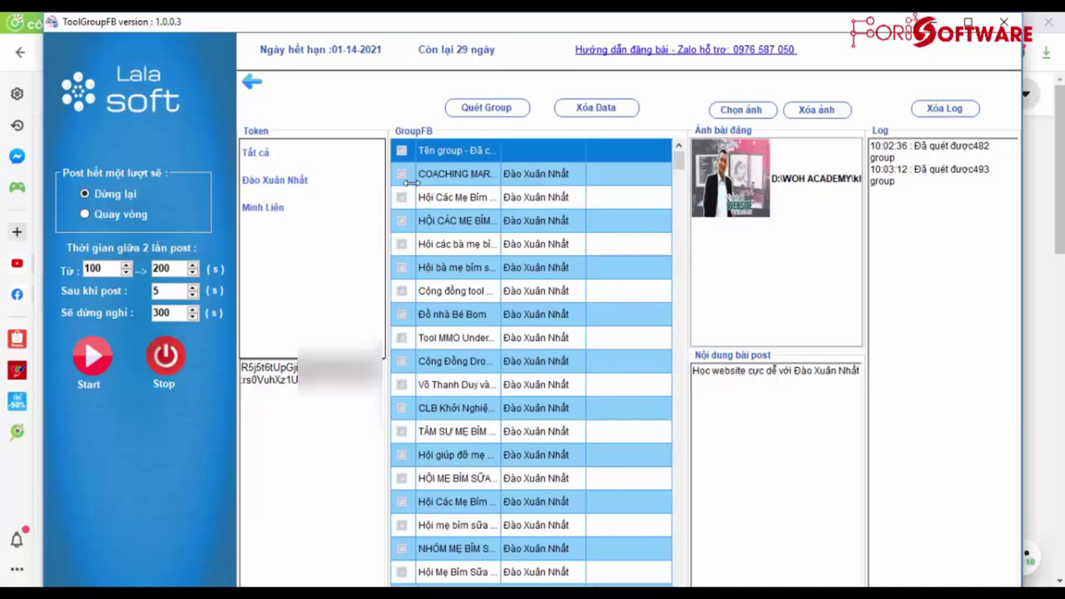
Select all scanned groups in the GroupFB list for posting and review the selection through the list
scroll(506, 350, down, 5)
scroll(506, 349, up, 2)
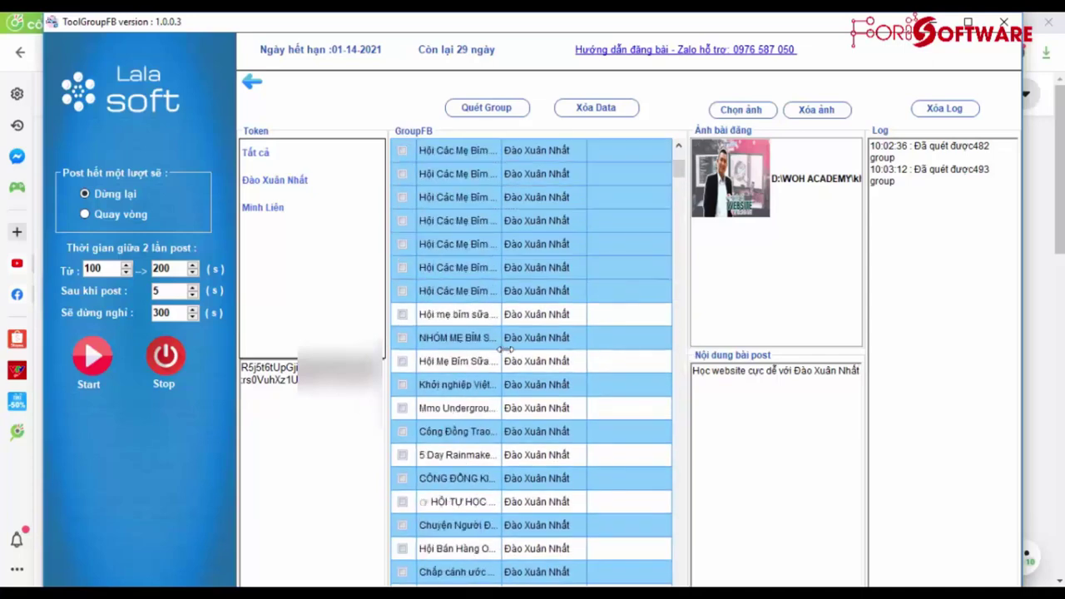
scroll(506, 349, up, 3)
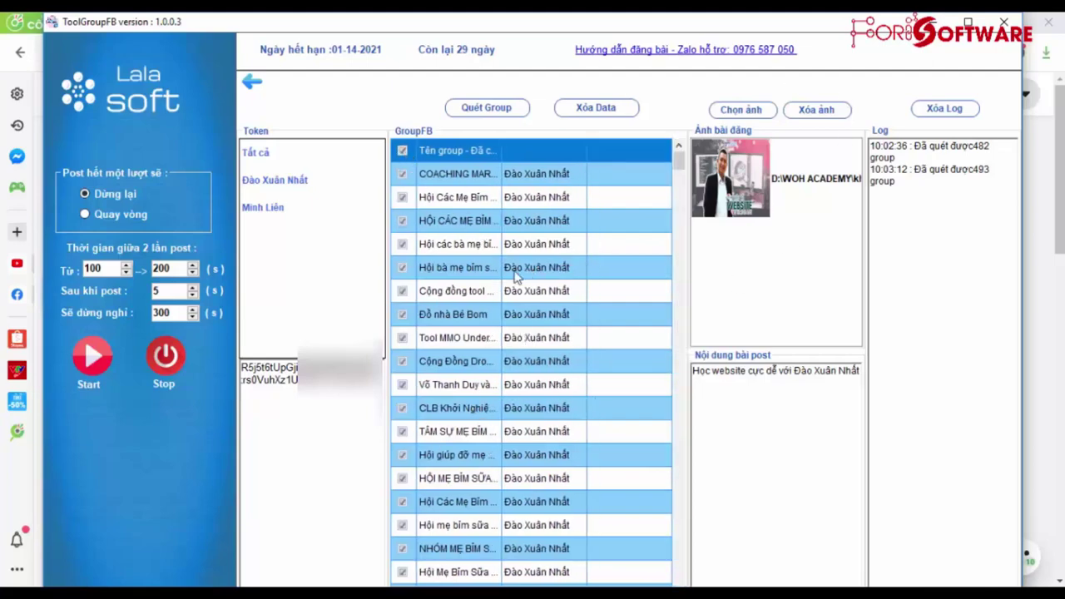
scroll(514, 278, down, 20)
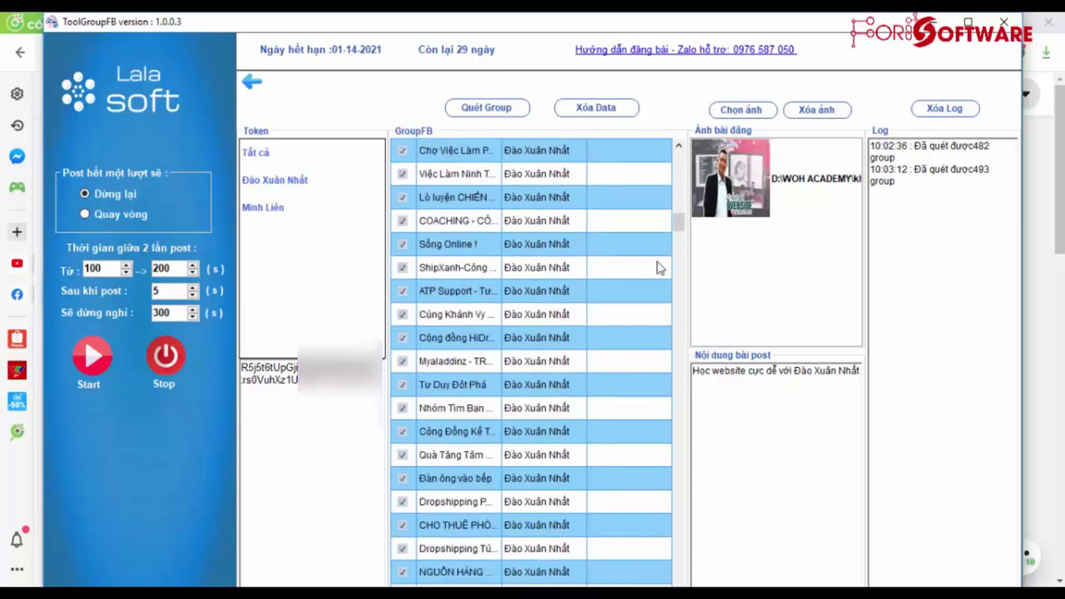
drag(677, 223, 659, 147)
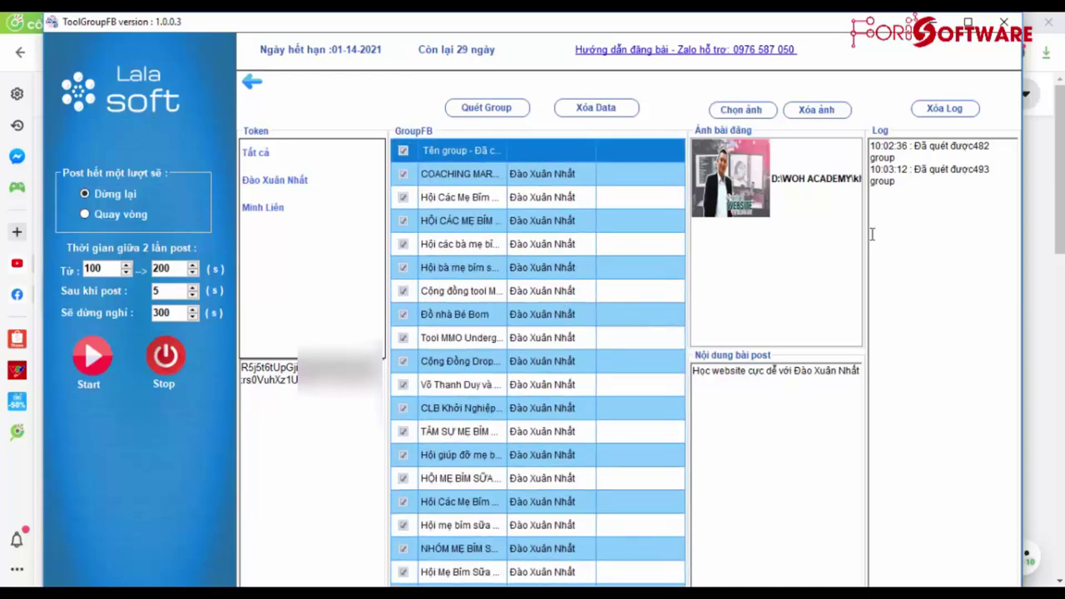
Copy the permalink of the COACHING MARKET PLACE CÔNG NGHIỆP post from the log and open it in Chrome
click(930, 219)
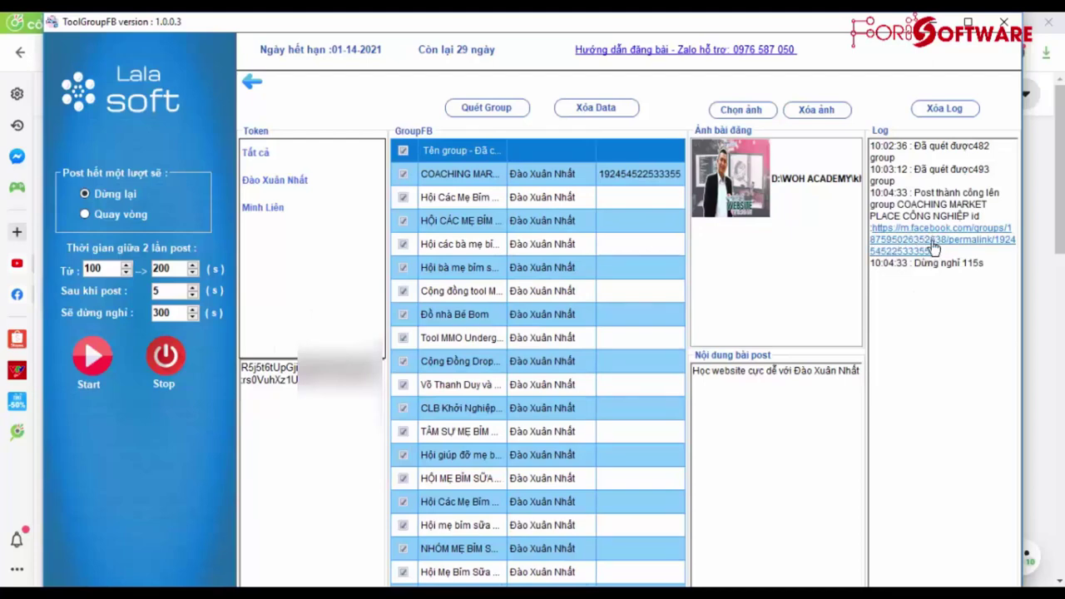
drag(932, 250, 871, 228)
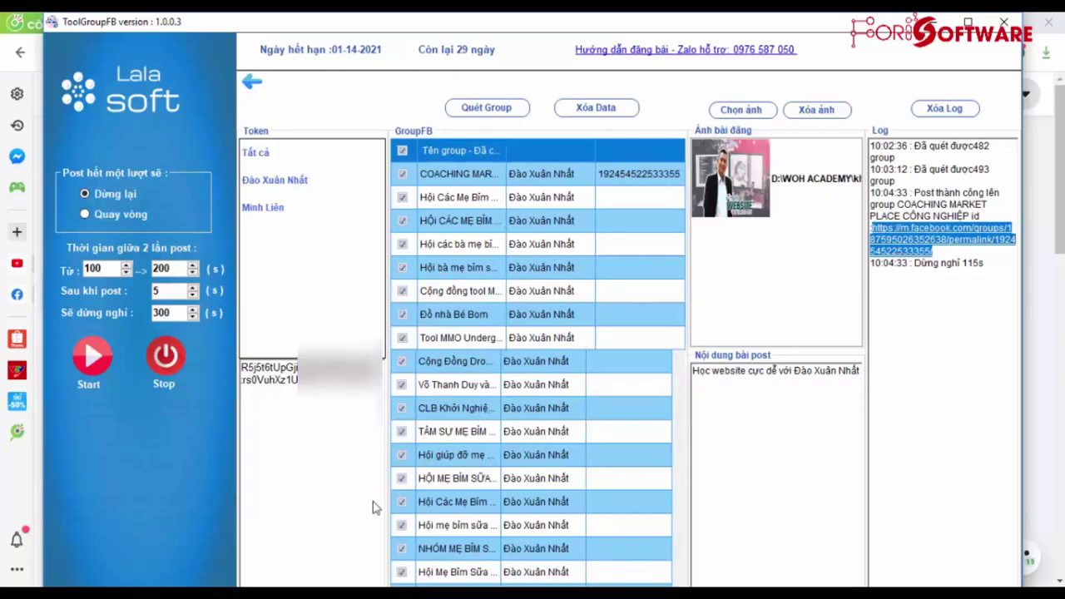
click(333, 595)
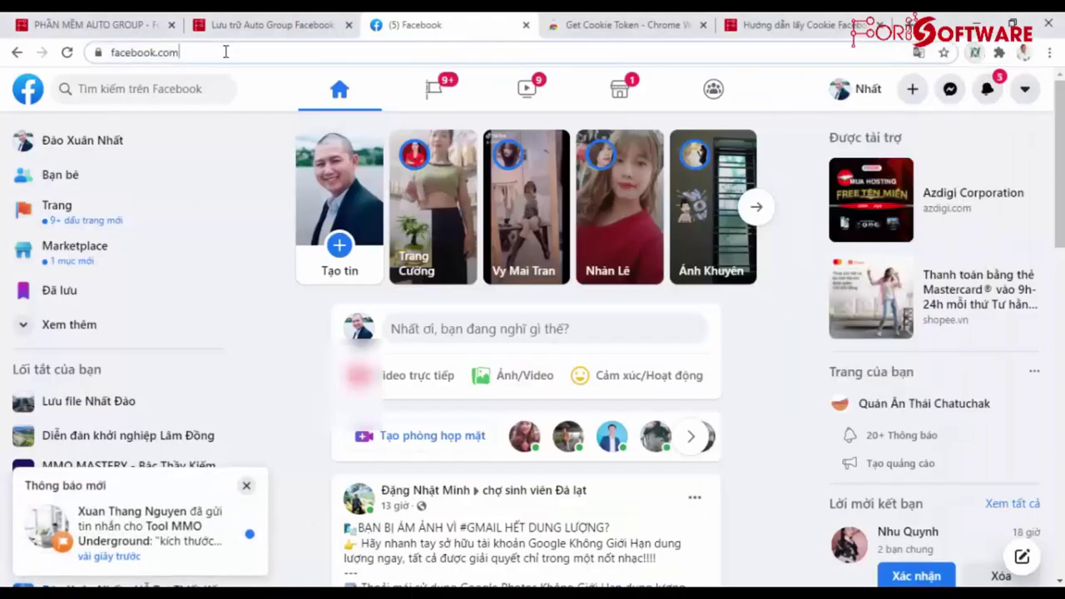
click(225, 51)
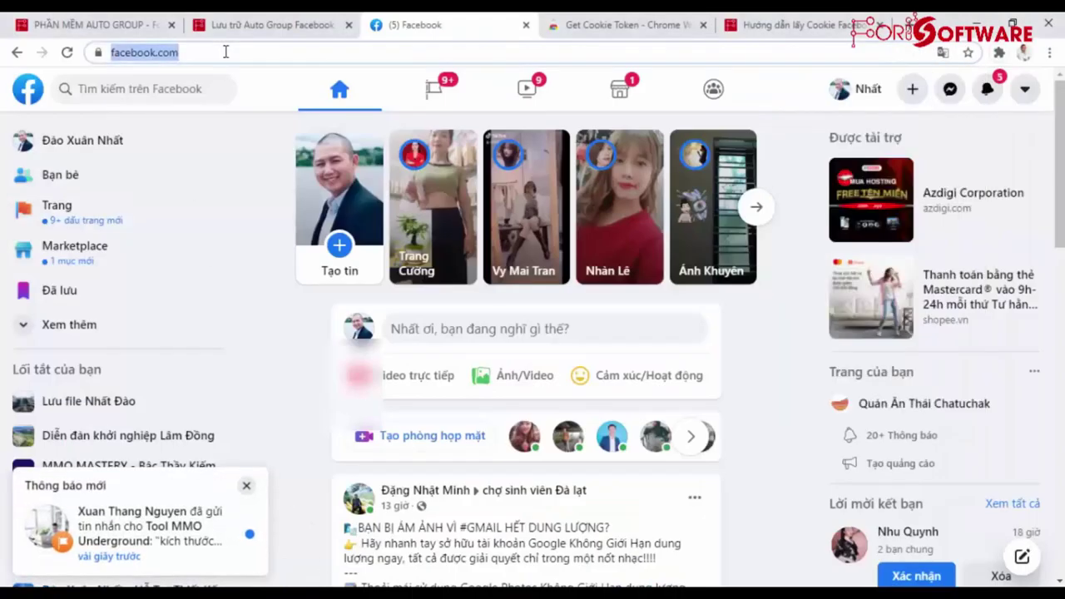
key(ctrl+v)
key(Return)
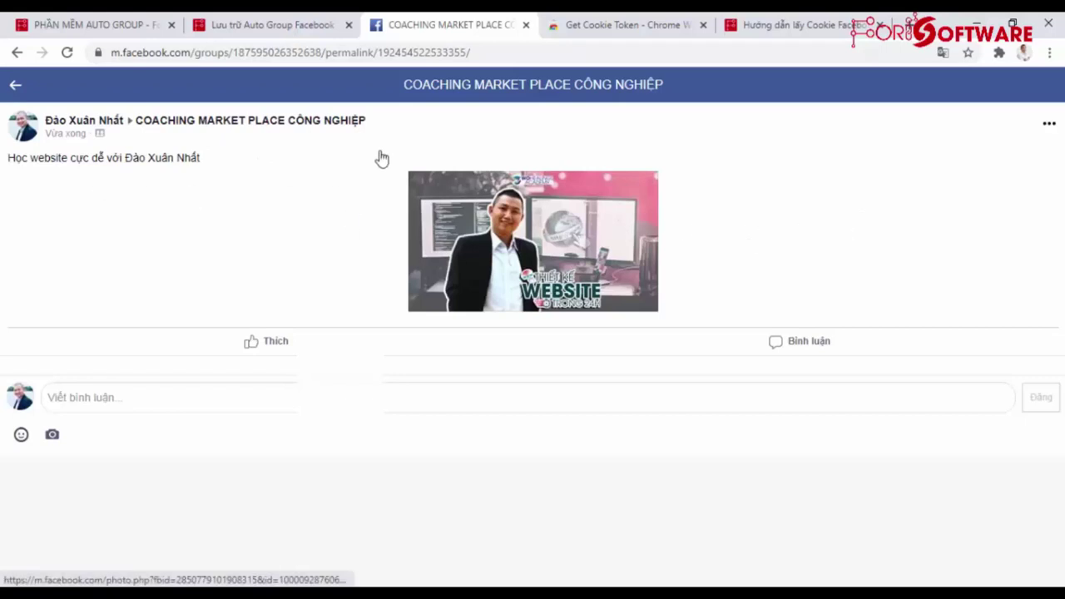
Change the post's address from m.facebook.com to facebook.com and review the published post on the desktop site
click(129, 53)
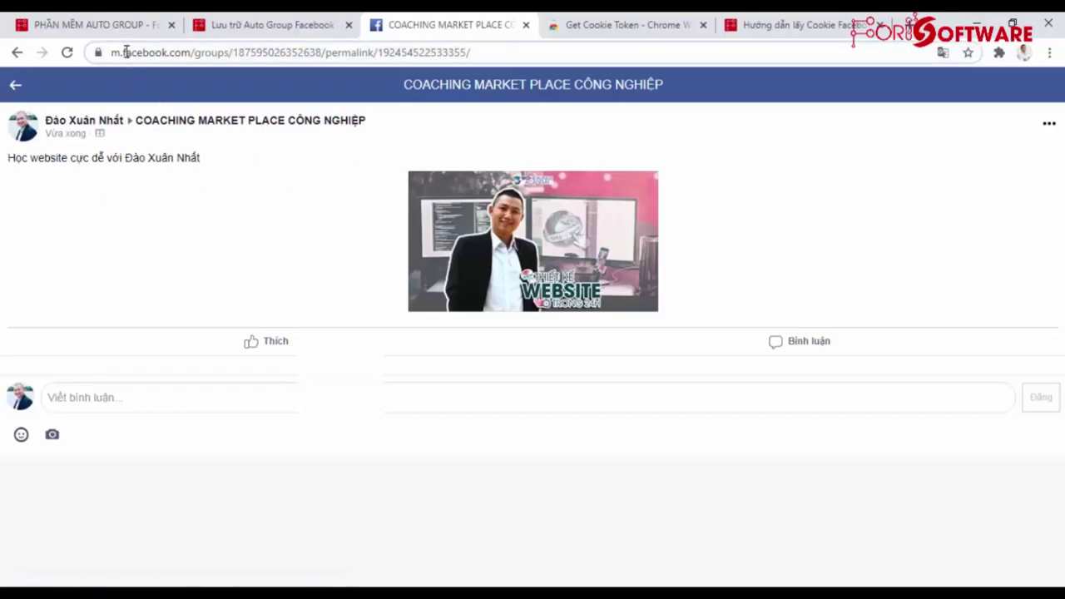
double_click(125, 53)
click(157, 52)
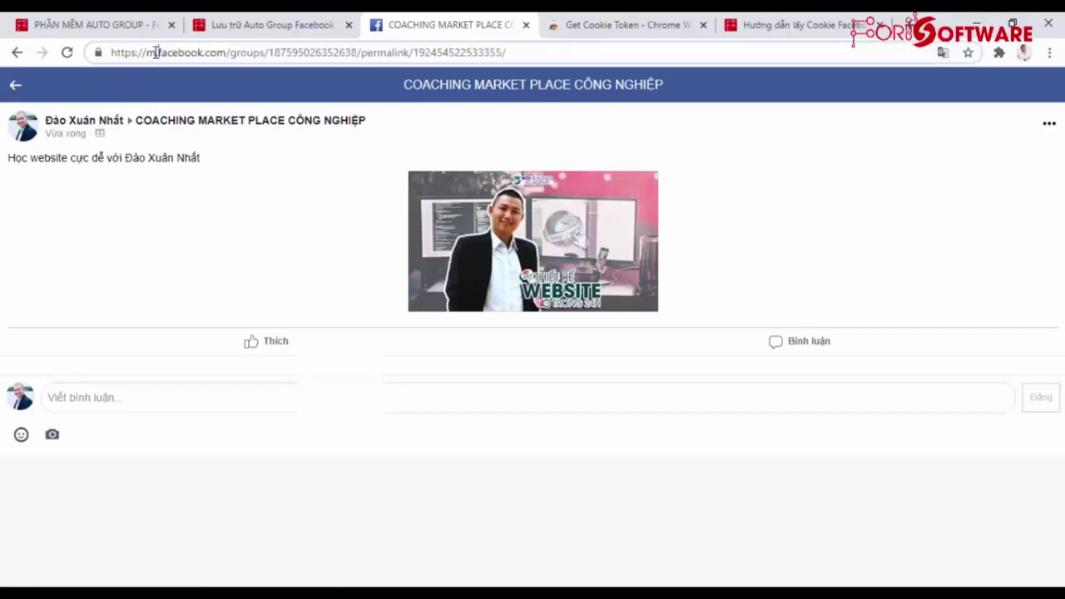
key(BackSpace)
key(BackSpace)
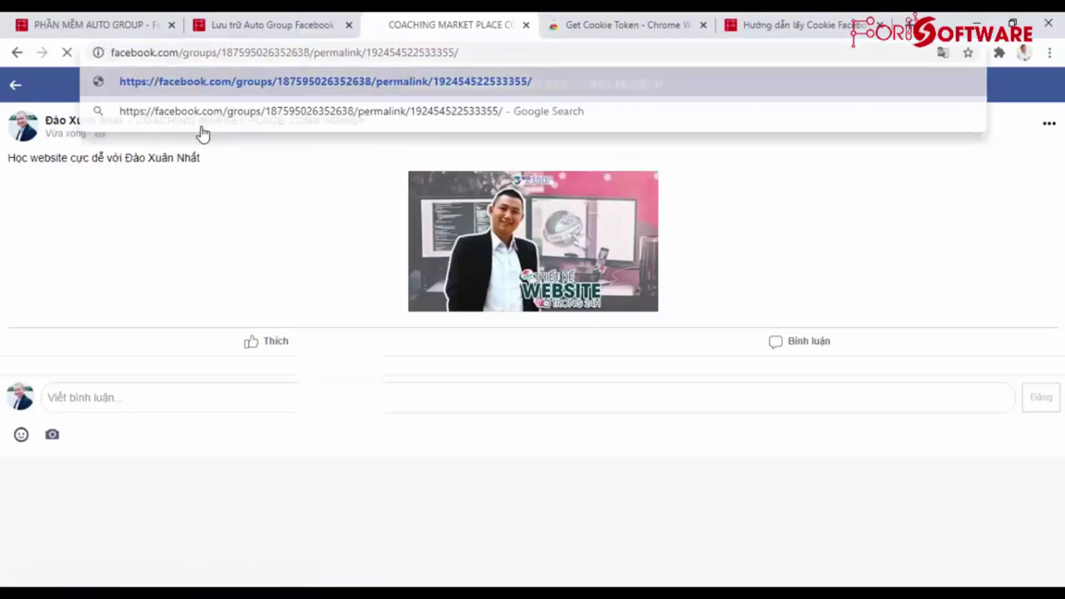
key(Return)
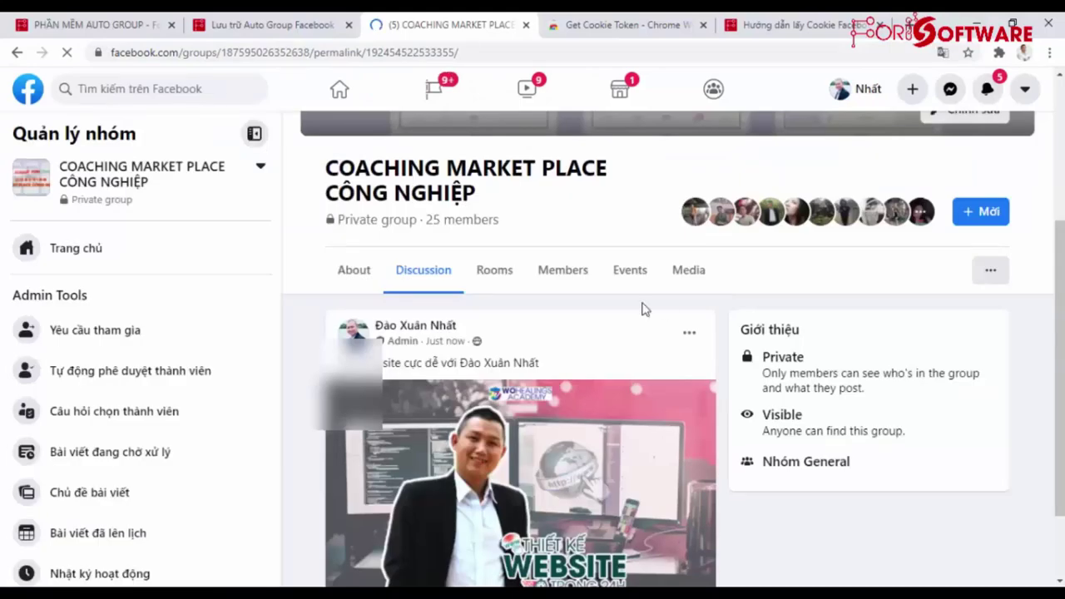
scroll(475, 308, down, 2)
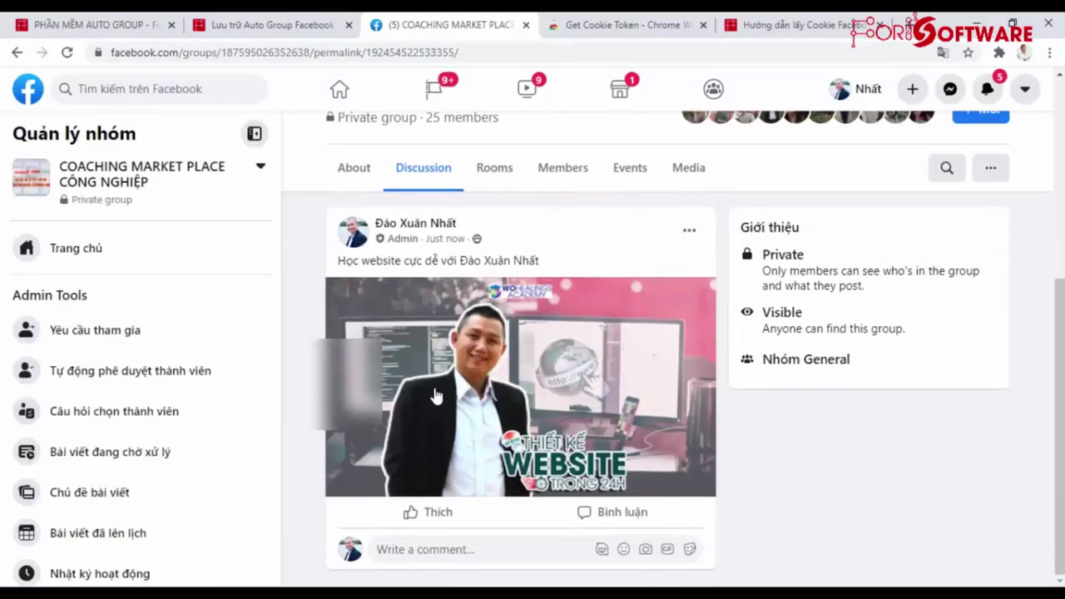
scroll(505, 374, up, 4)
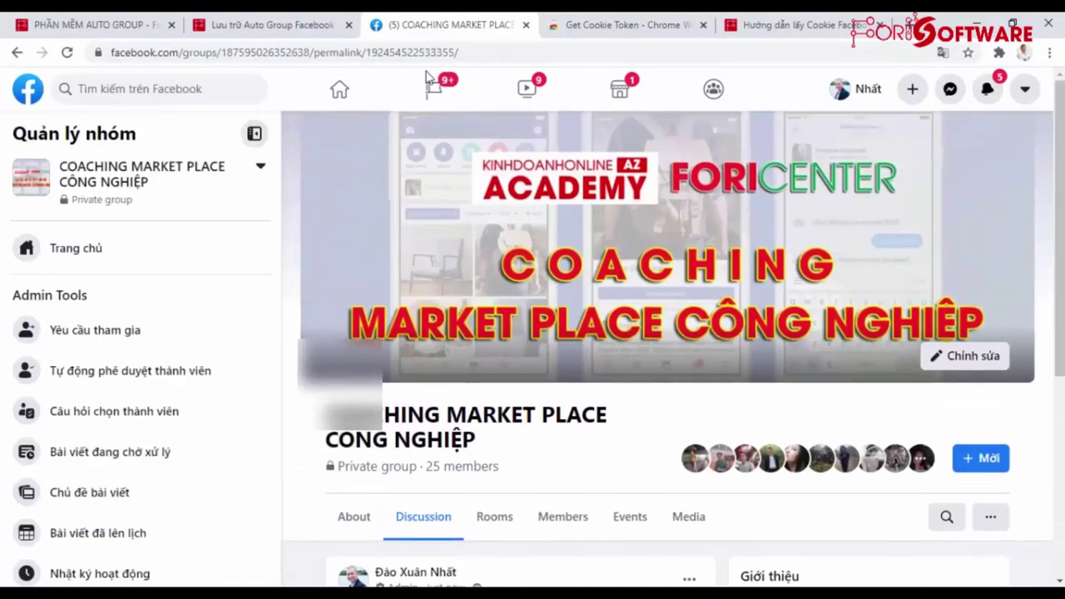
Return to ToolGroupFB's main screen and try opening the Tìm kiếm ID Group and Tính năng mới features
mouse_move(591, 592)
click(590, 537)
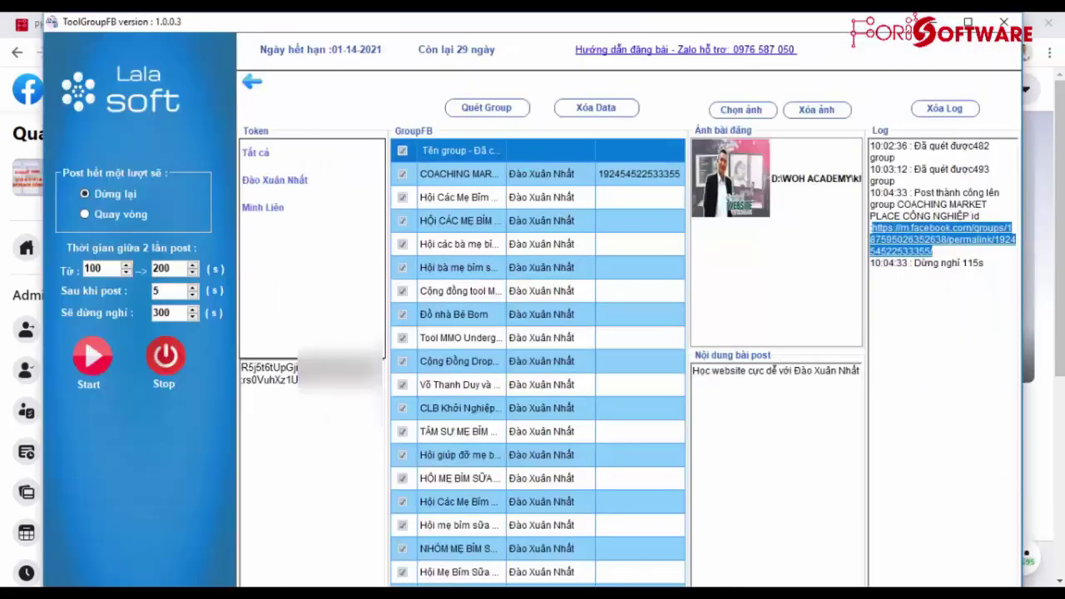
click(254, 85)
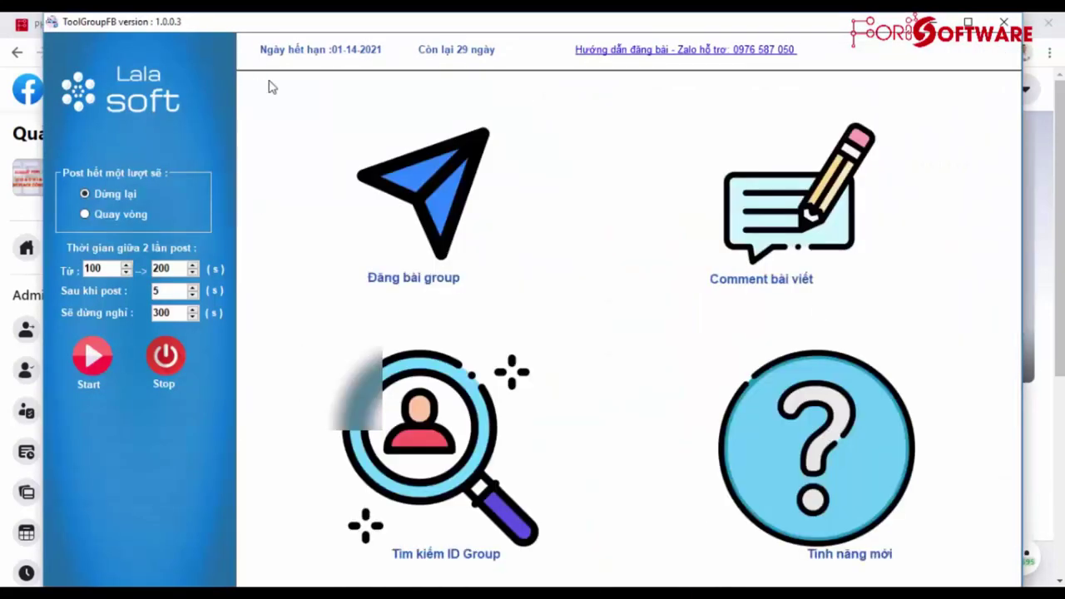
click(391, 425)
click(556, 357)
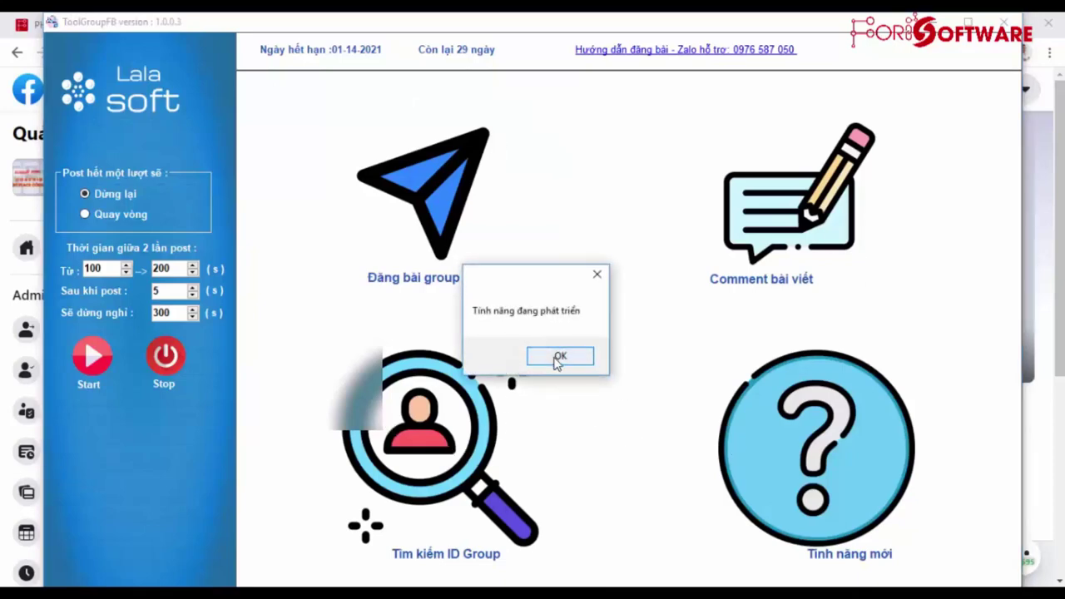
click(803, 406)
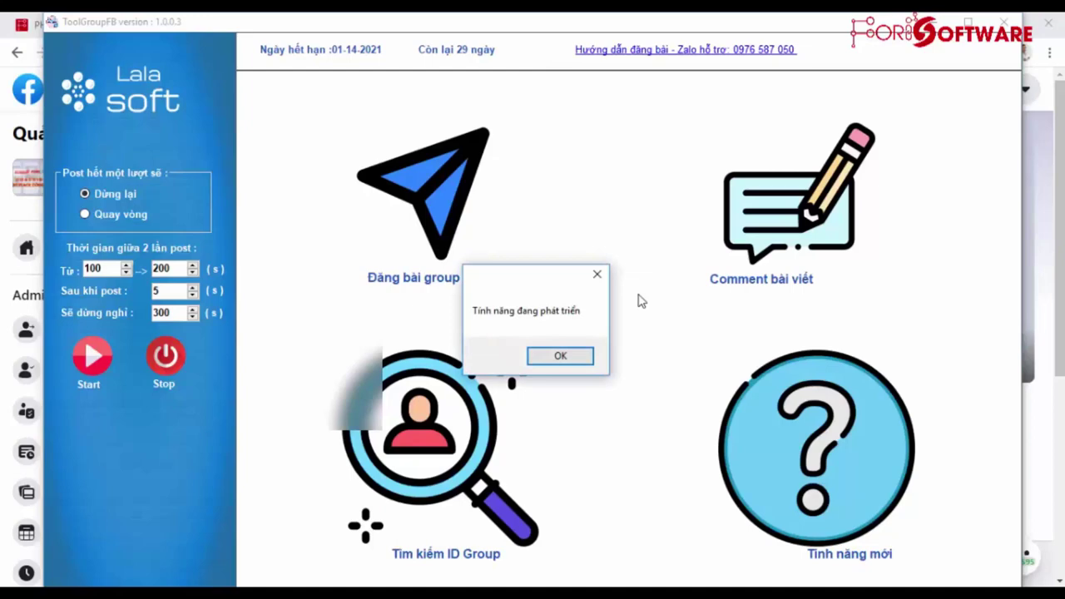
click(557, 355)
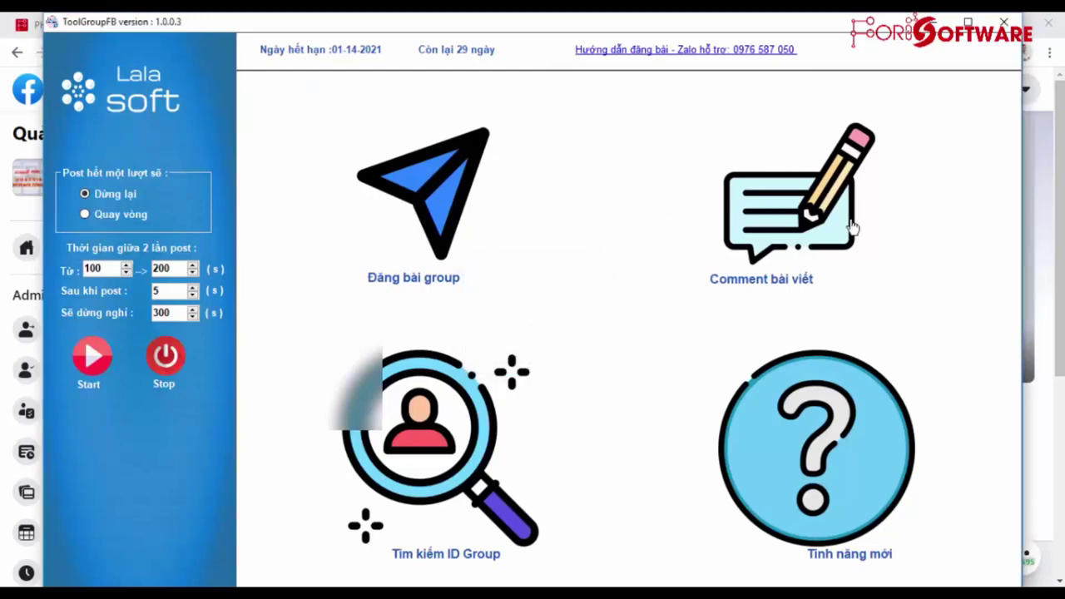
Look at the Comment bài viết page, copy both account tokens from Đăng bài group, and reopen Comment bài viết
click(793, 220)
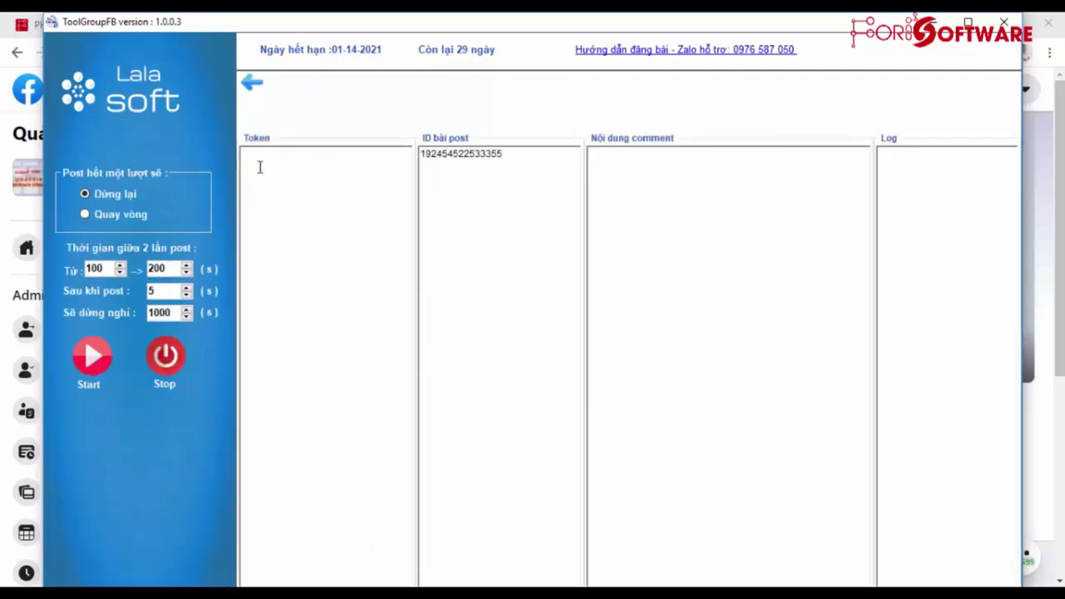
click(250, 86)
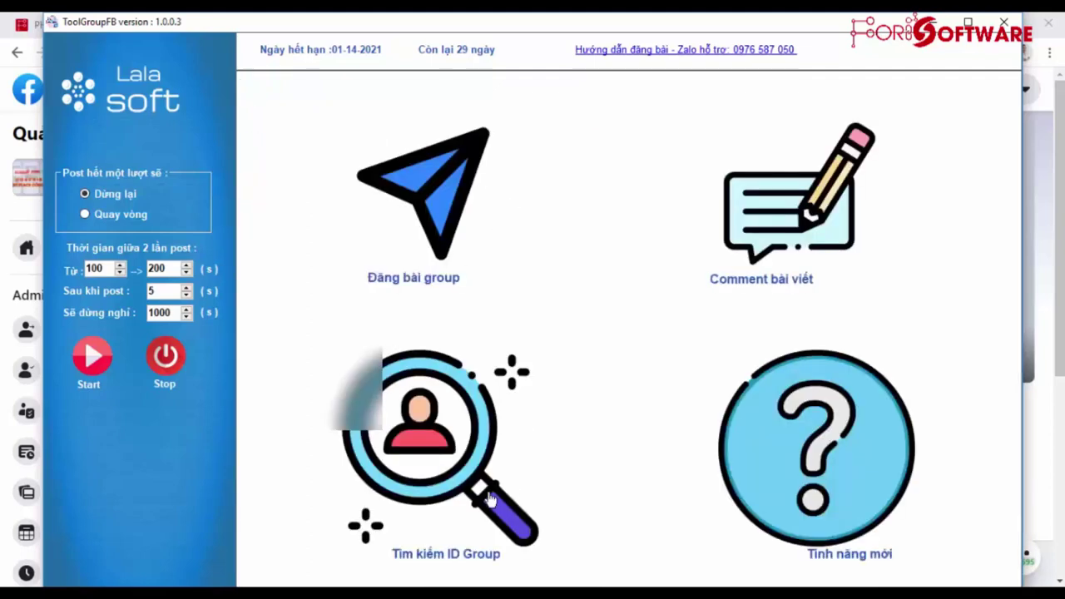
click(432, 251)
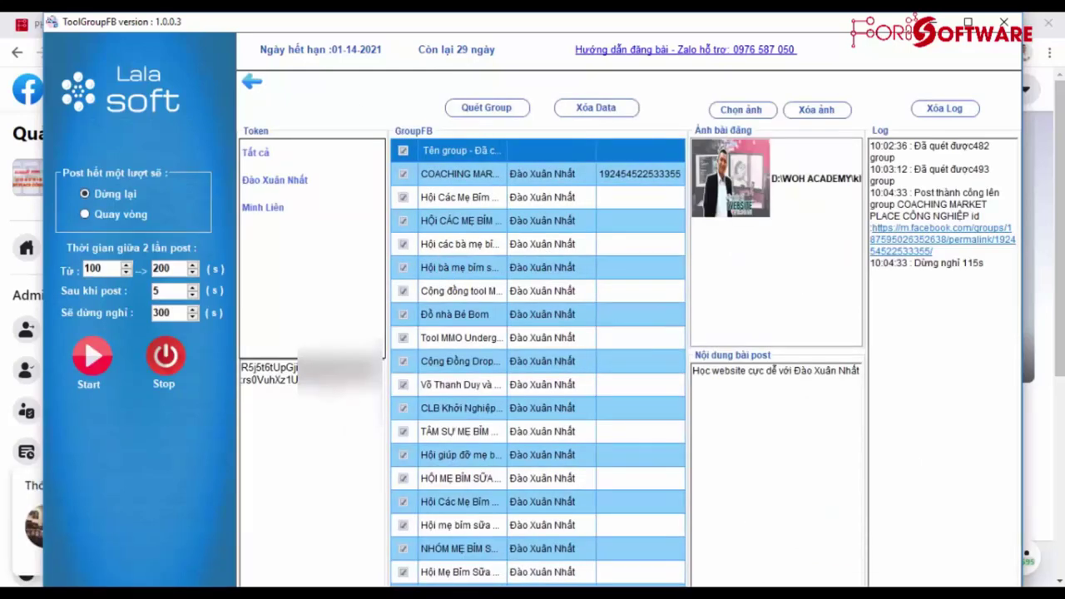
key(ctrl+a)
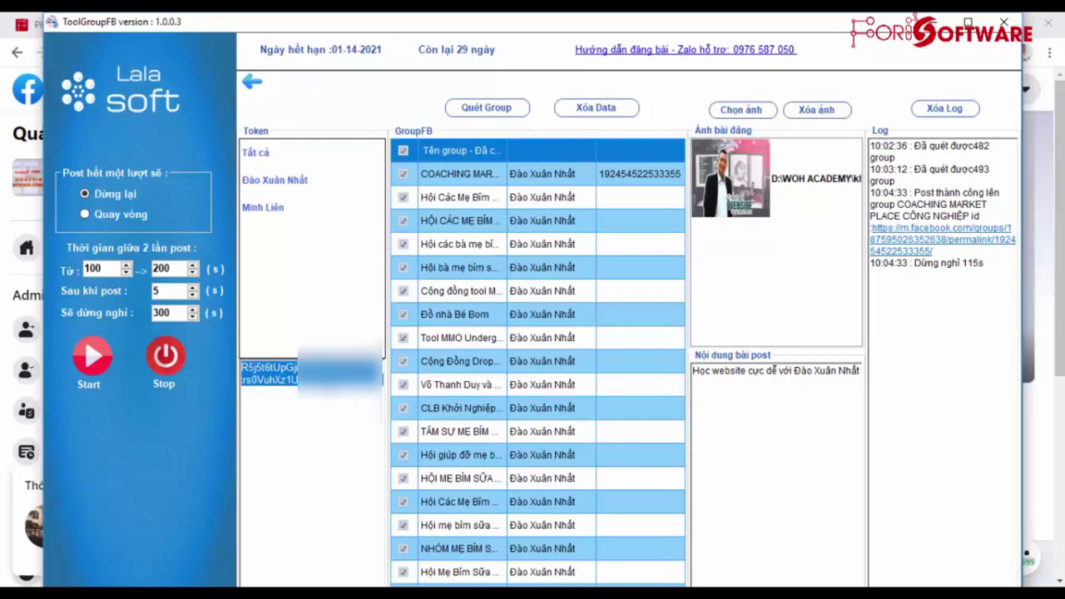
click(253, 81)
click(811, 220)
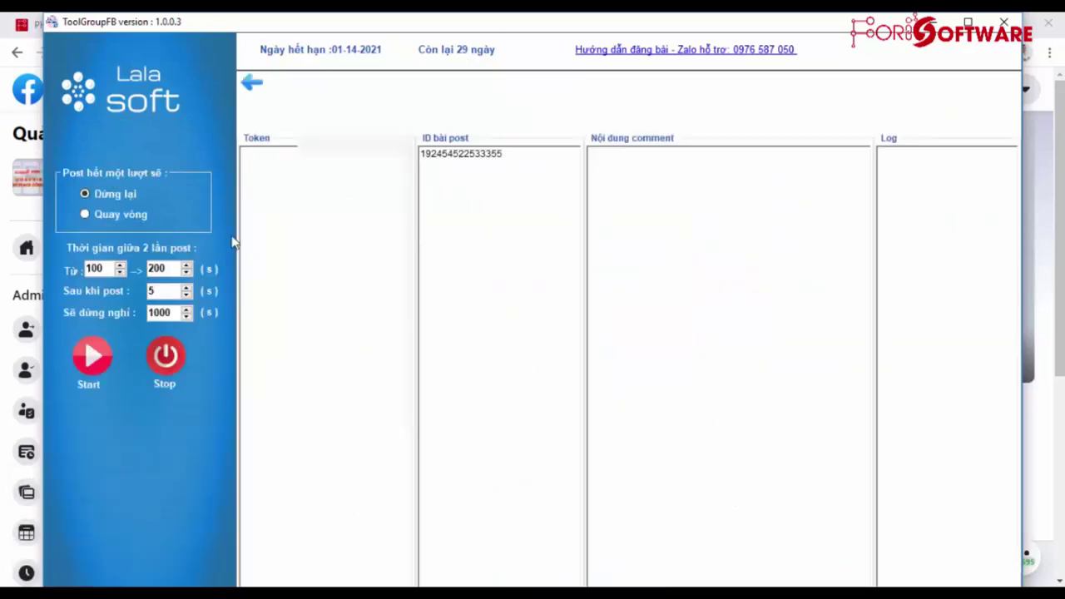
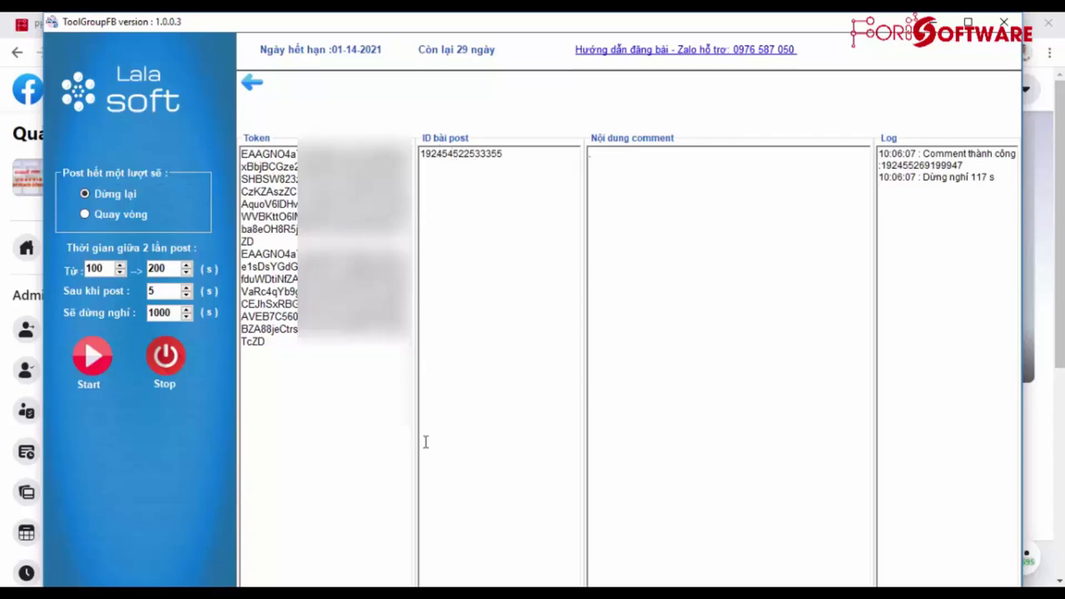
Reload the group post in Chrome to check its comments and return to ToolGroupFB's main screen
mouse_move(332, 594)
click(333, 533)
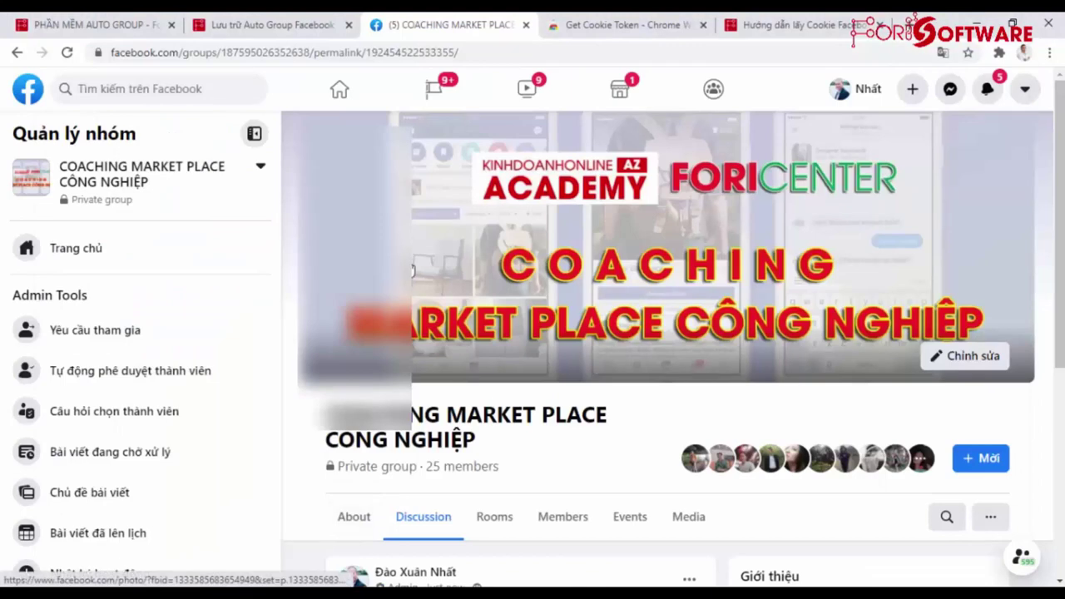
scroll(347, 566, down, 2)
scroll(2, 93, down, 2)
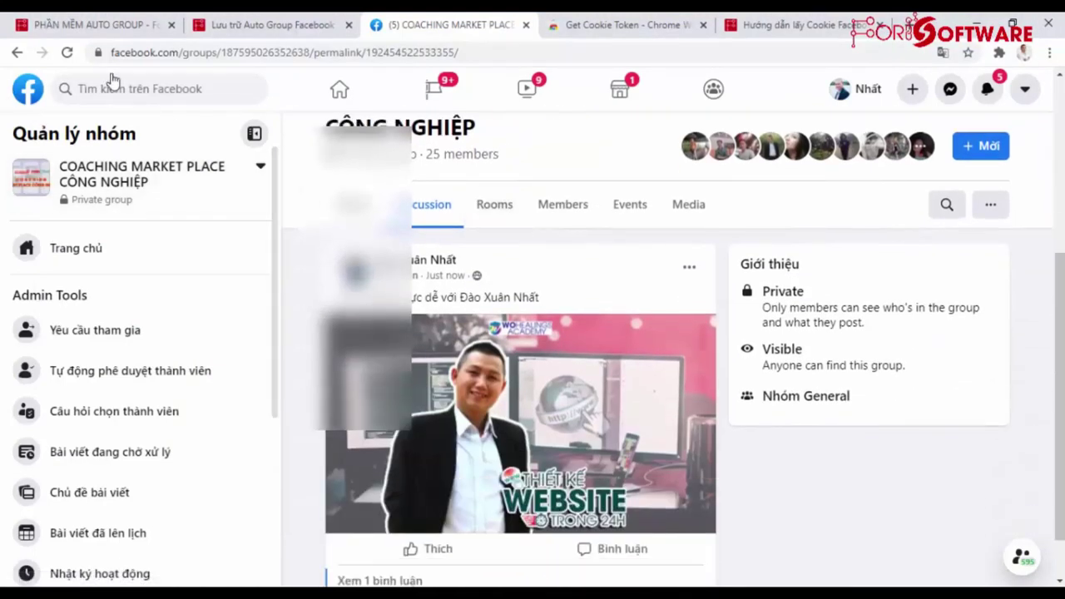
click(69, 54)
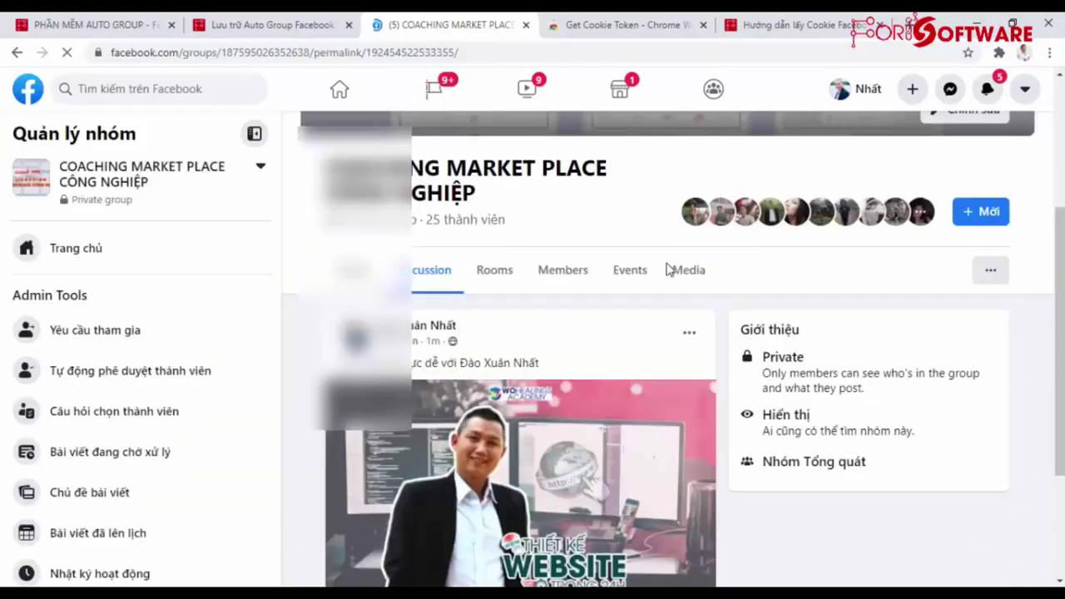
scroll(651, 286, down, 2)
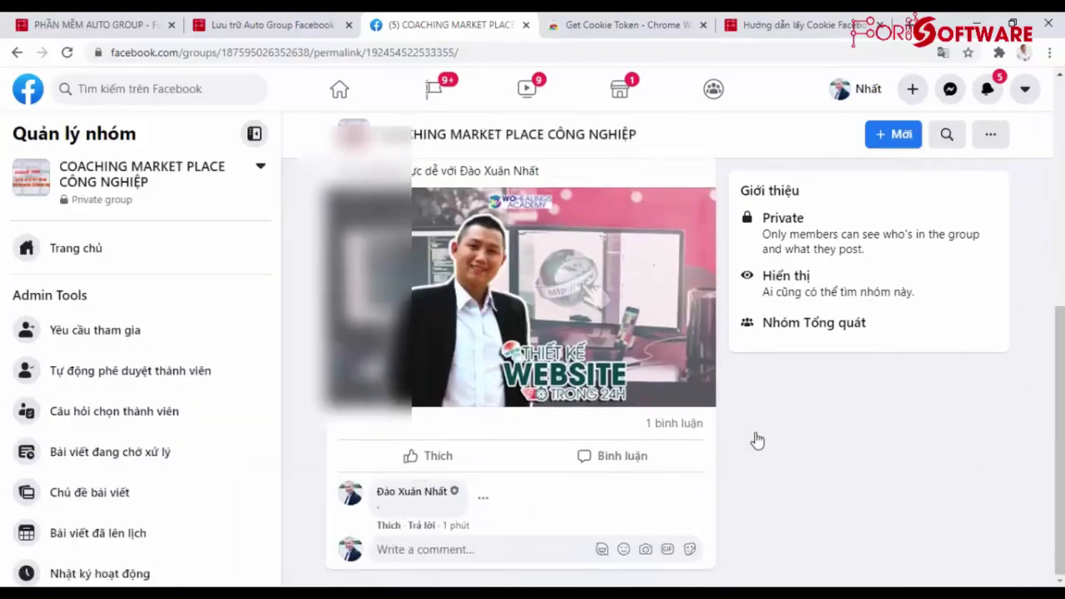
scroll(755, 439, up, 3)
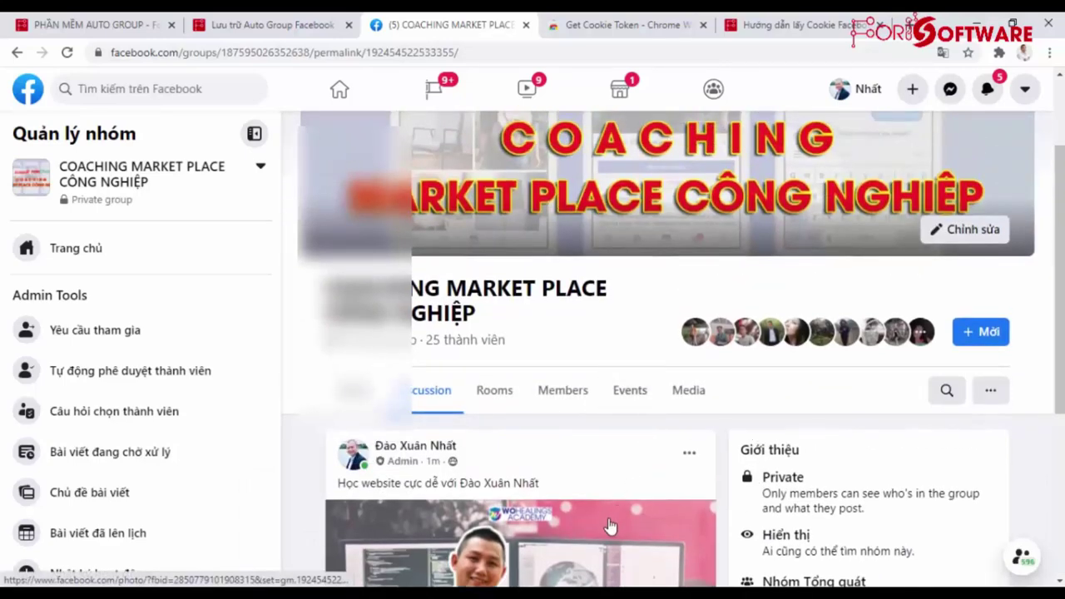
click(606, 581)
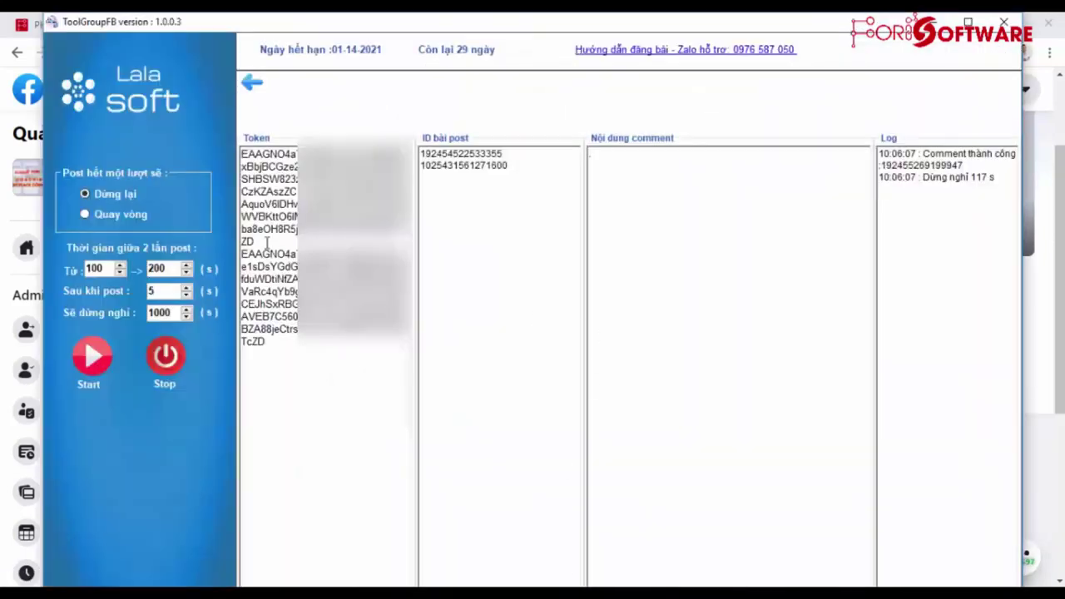
click(252, 82)
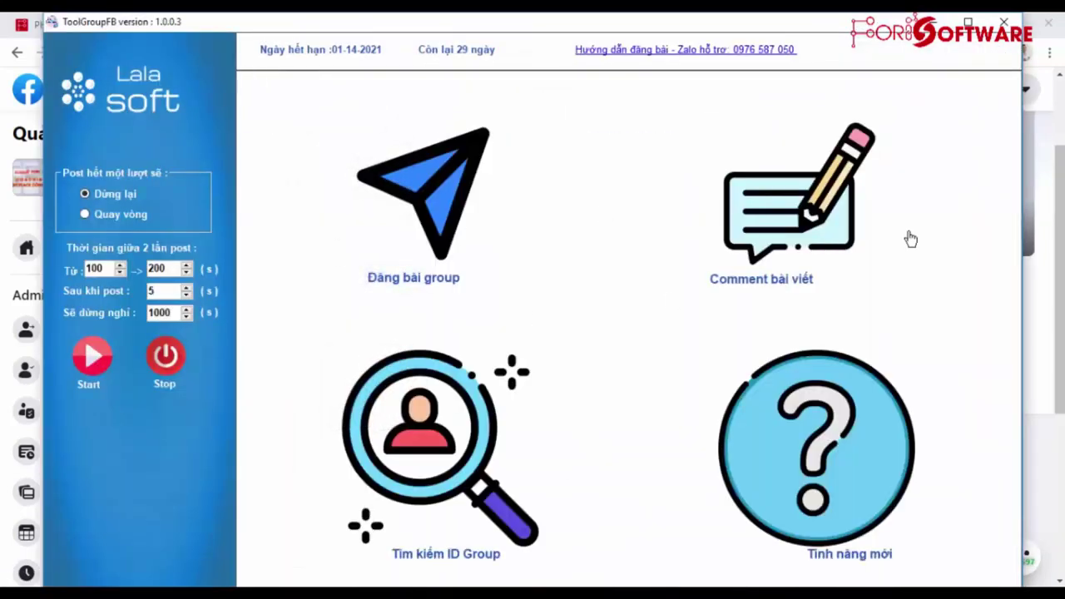